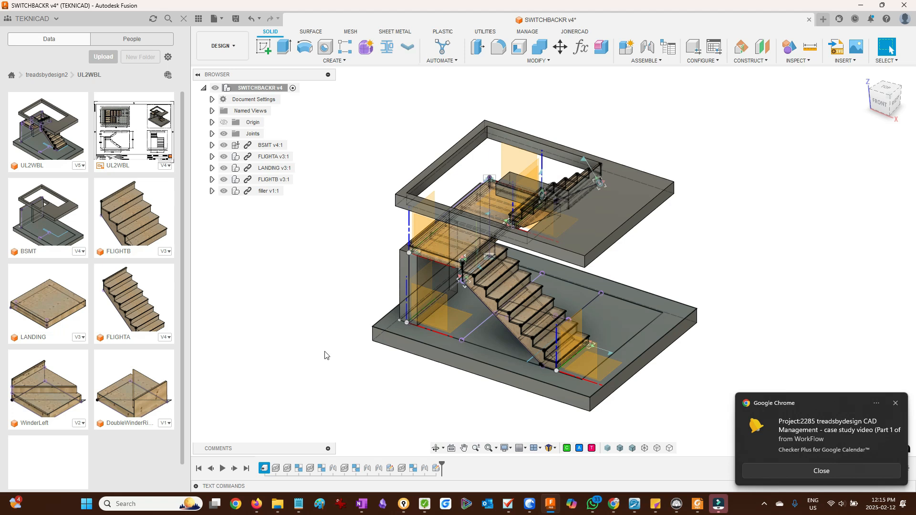
- Browse the data panel and open the BSMT folder in the TEST STAIRS2 project
{"action": "scroll", "coordinate": [76, 394], "scroll_direction": "down", "scroll_amount": 1}
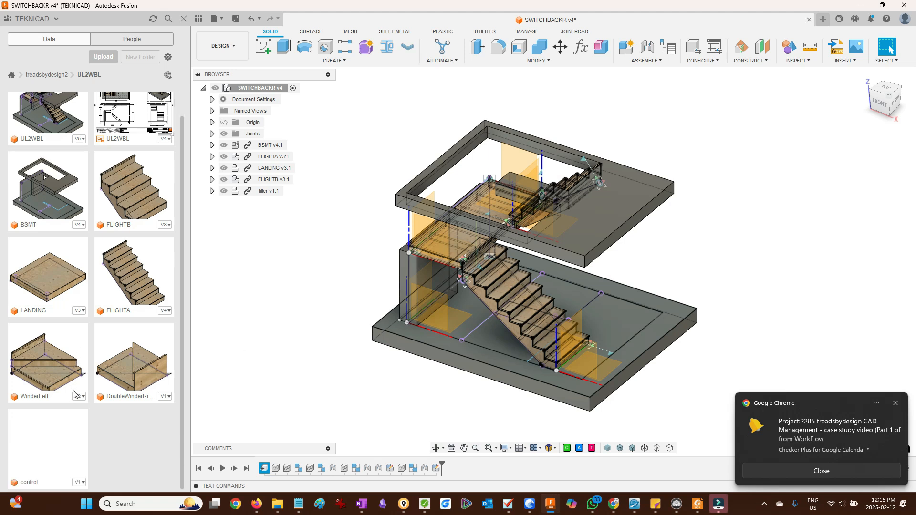
{"action": "scroll", "coordinate": [109, 430], "scroll_direction": "up", "scroll_amount": 1}
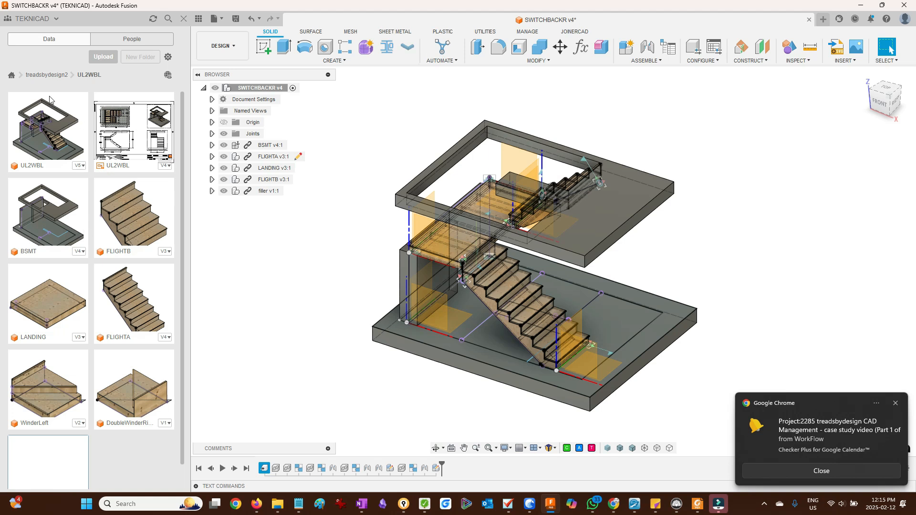
{"action": "left_click", "coordinate": [12, 75]}
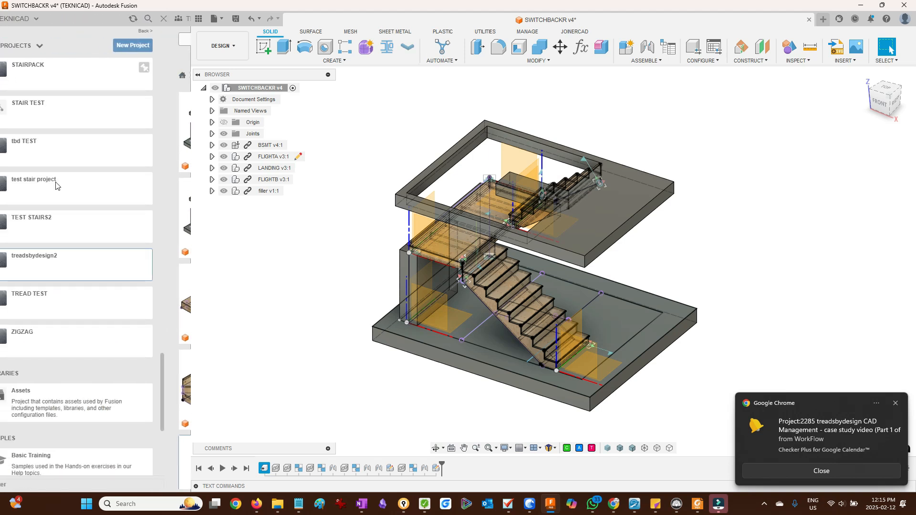
{"action": "left_click", "coordinate": [101, 231]}
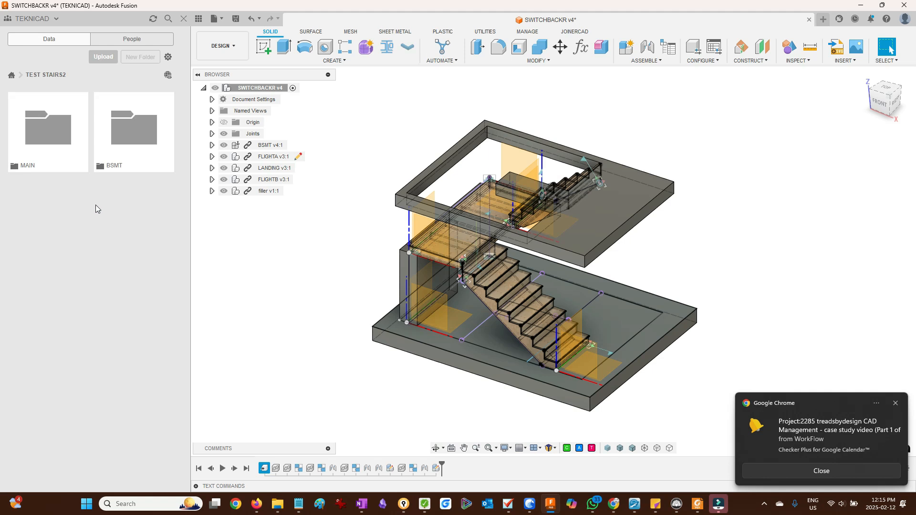
{"action": "left_click", "coordinate": [129, 134]}
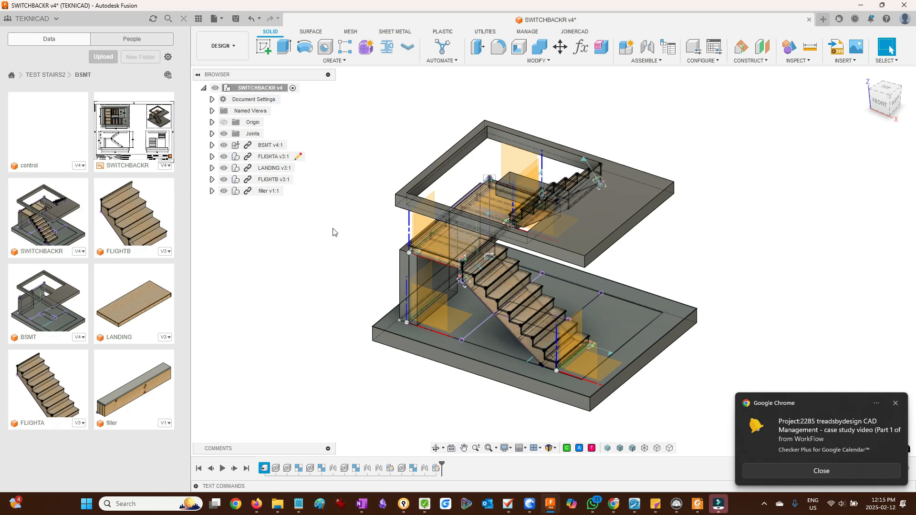
- Open the source design of the first derive feature in the timeline, the control design
{"action": "left_click", "coordinate": [340, 256]}
{"action": "right_click", "coordinate": [266, 470]}
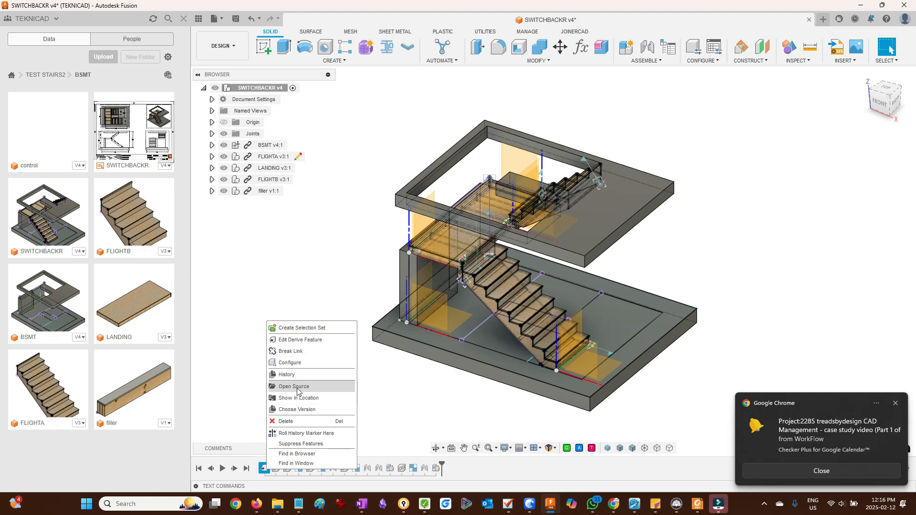
{"action": "left_click", "coordinate": [296, 387]}
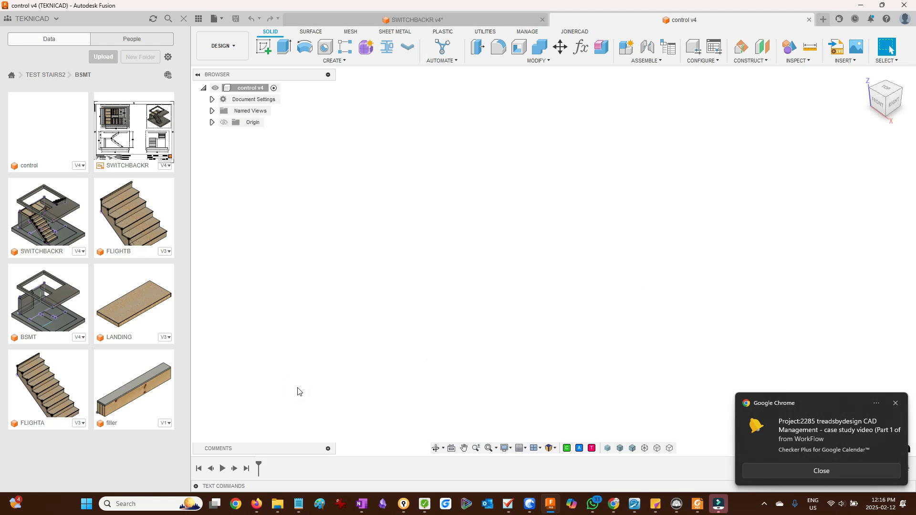
- Open the design parameters and set height to 114 in
{"action": "left_click", "coordinate": [581, 47]}
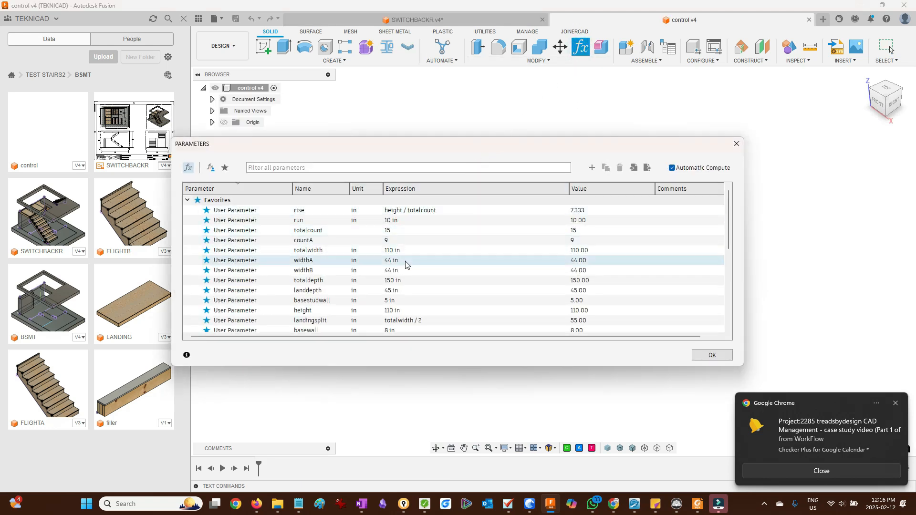
{"action": "double_click", "coordinate": [415, 311]}
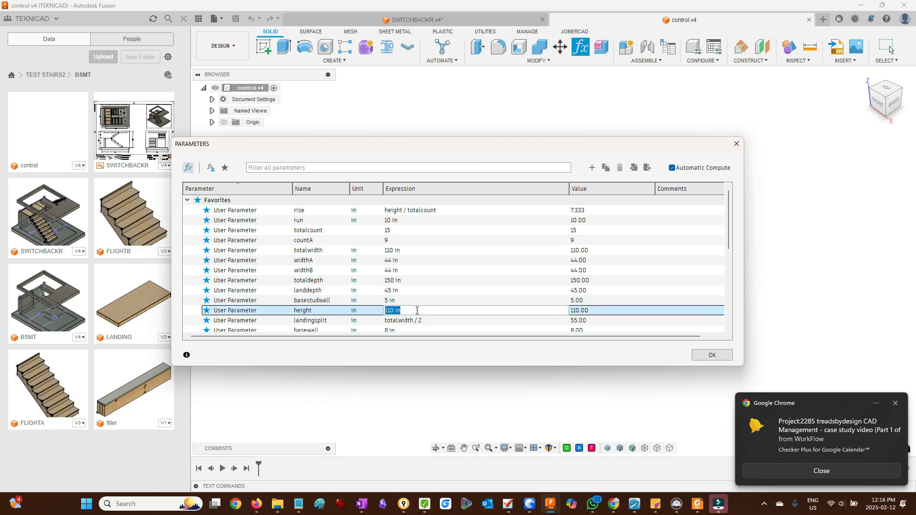
{"action": "type", "text": "114"}
{"action": "key", "text": "Return"}
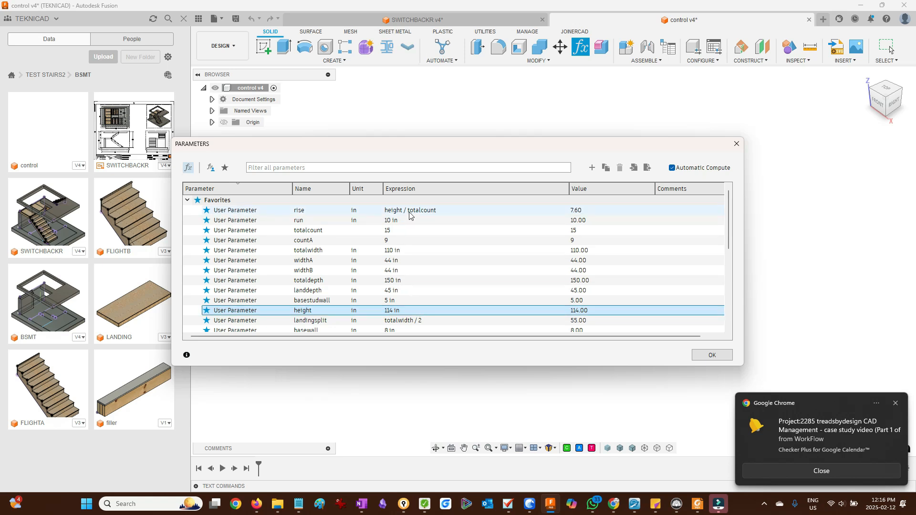
- Set countA to 8 and totalwidth to 115 in
{"action": "left_click", "coordinate": [395, 240]}
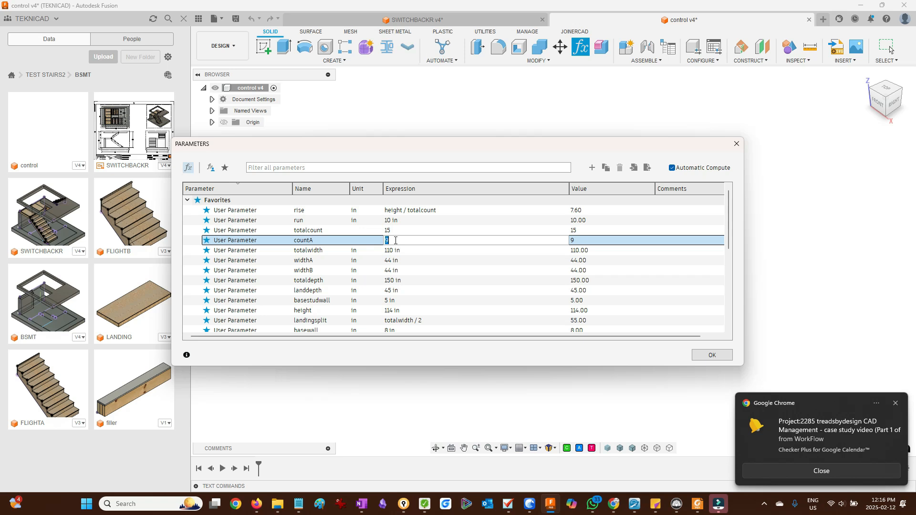
{"action": "type", "text": "8"}
{"action": "key", "text": "Return"}
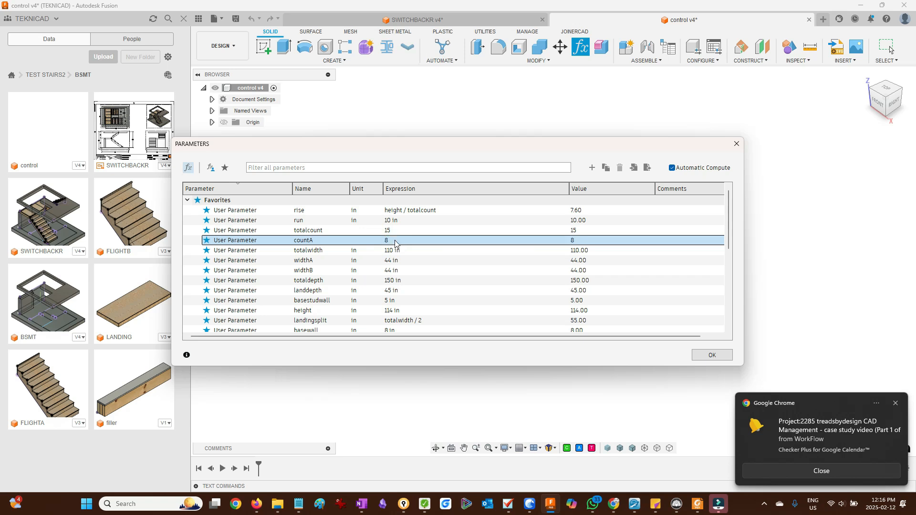
{"action": "left_click", "coordinate": [394, 251]}
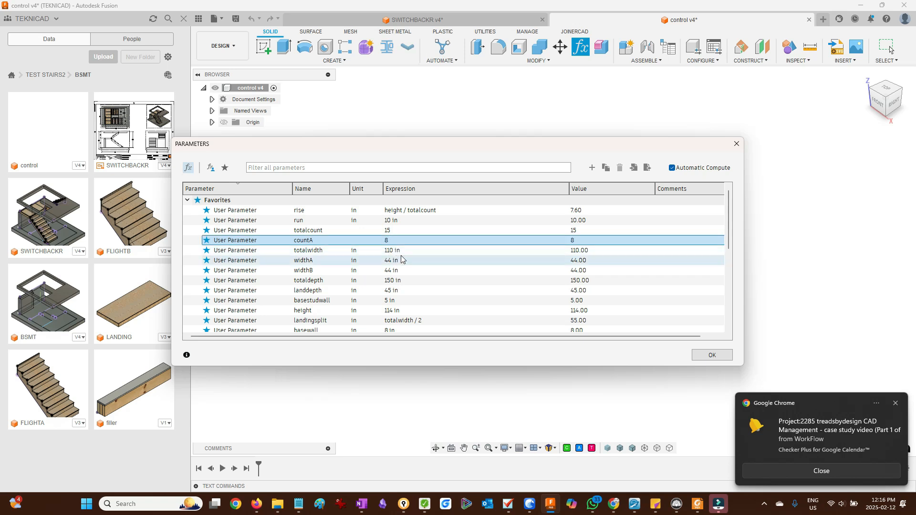
{"action": "type", "text": "115"}
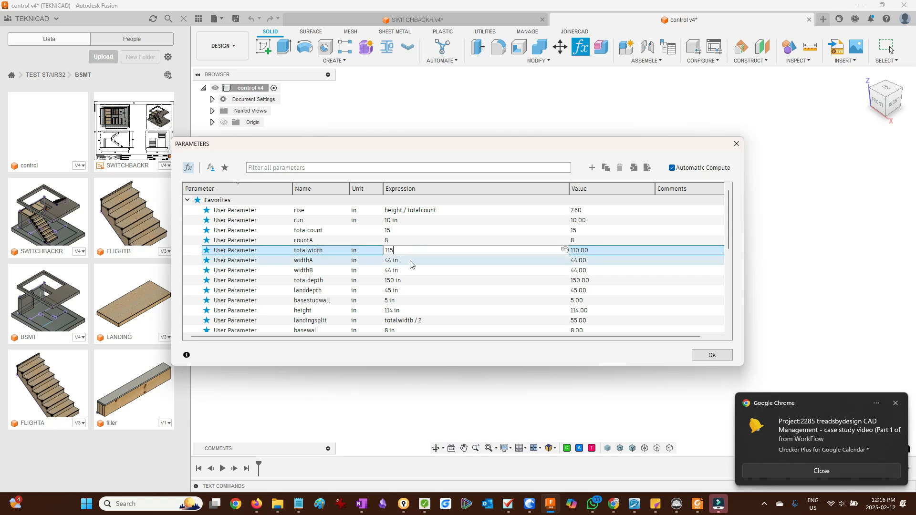
- Set both widthA and widthB to 46 in
{"action": "left_click", "coordinate": [410, 261]}
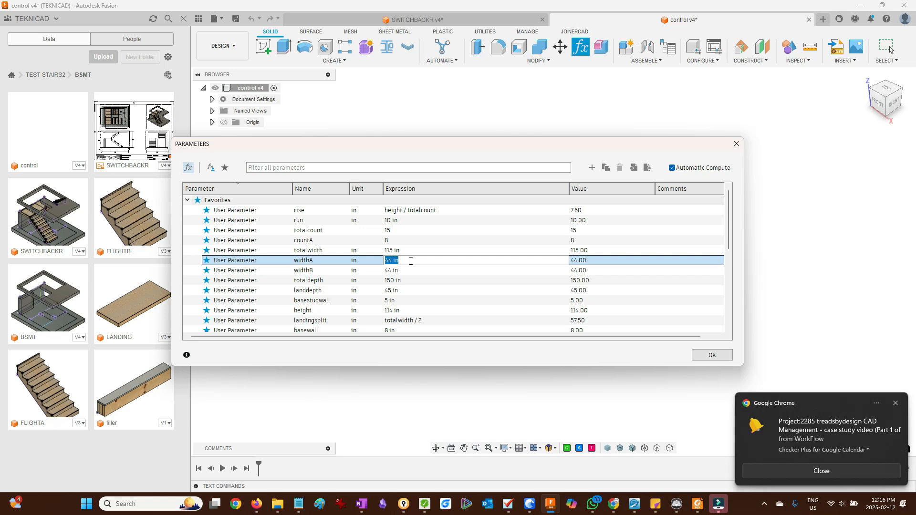
{"action": "type", "text": "46"}
{"action": "left_click", "coordinate": [407, 269]}
{"action": "type", "text": "46"}
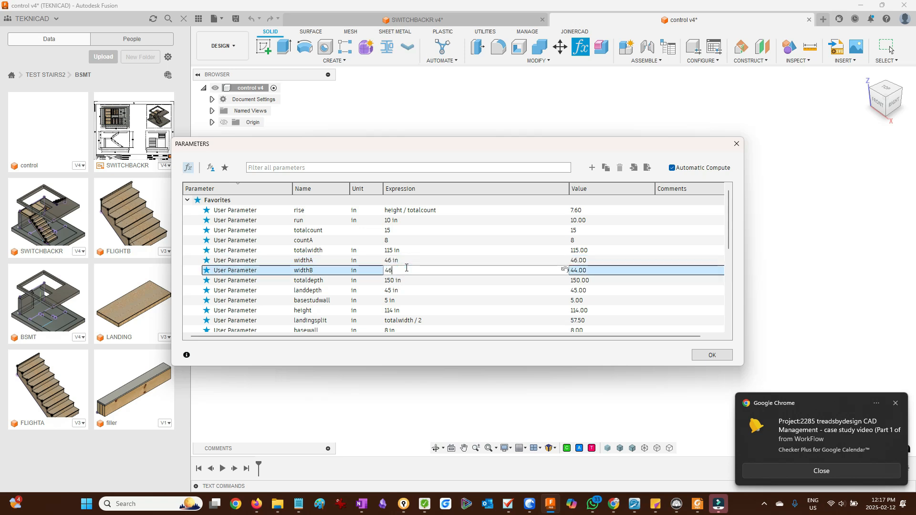
{"action": "key", "text": "Return"}
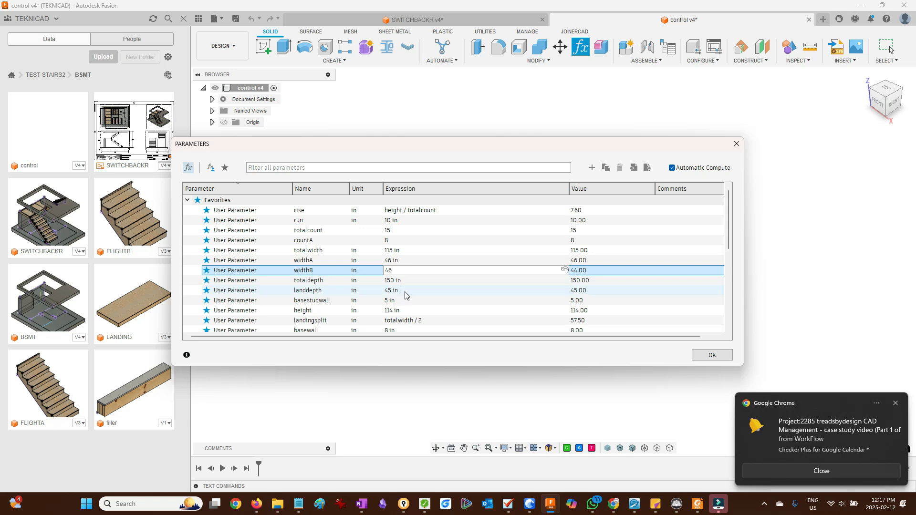
- Set landdepth to 44 in and close the parameters dialog
{"action": "left_click", "coordinate": [407, 291]}
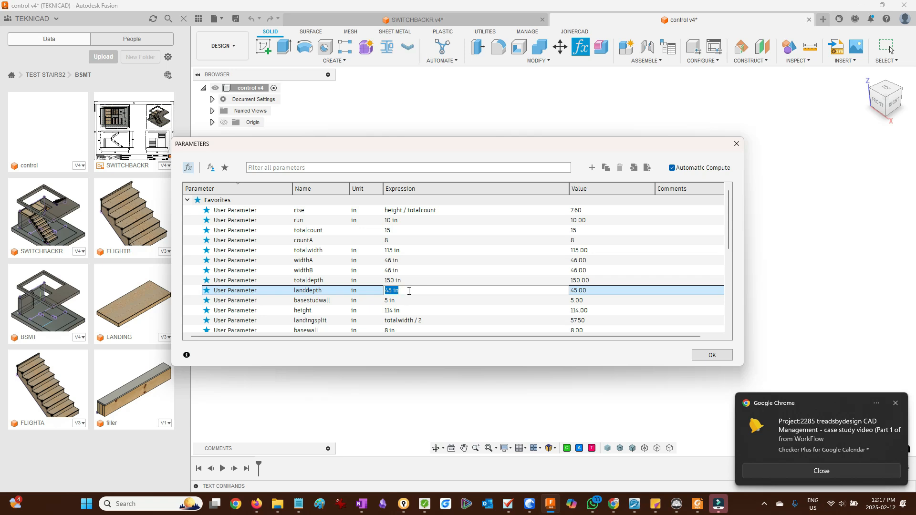
{"action": "type", "text": "44"}
{"action": "left_click", "coordinate": [711, 359]}
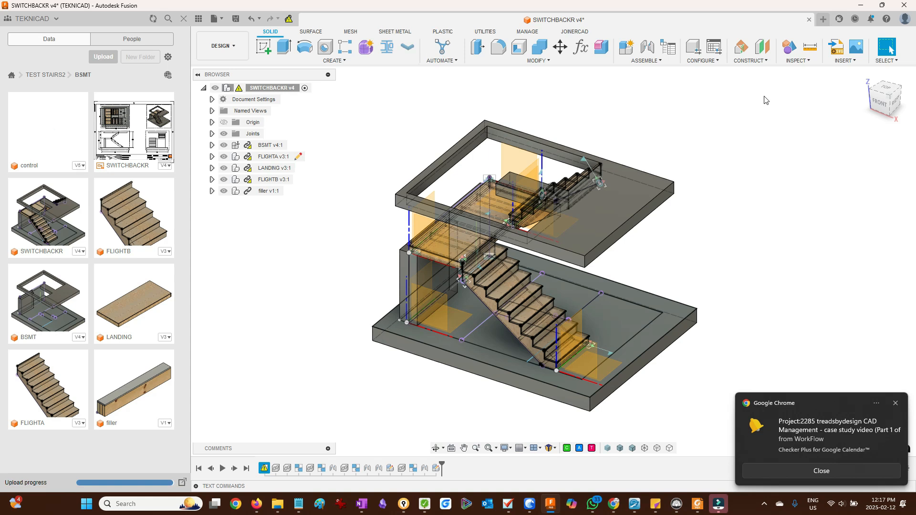
- Update the out-of-date child component in the SWITCHBACKR assembly and run Compute All
{"action": "left_click", "coordinate": [289, 20]}
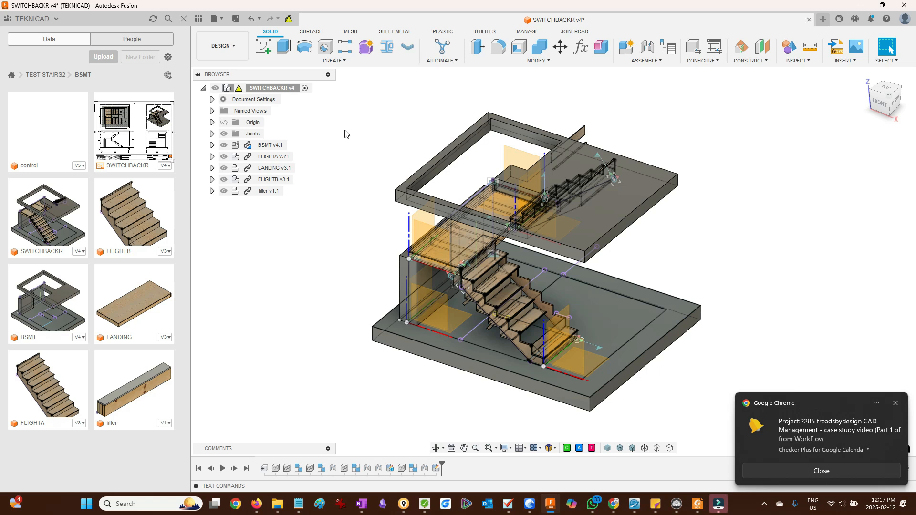
{"action": "left_click", "coordinate": [486, 33]}
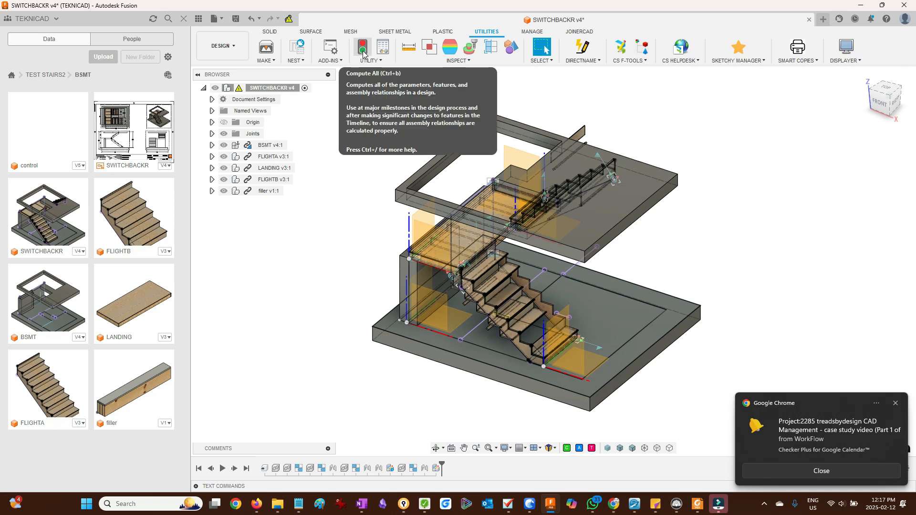
{"action": "left_click", "coordinate": [362, 52]}
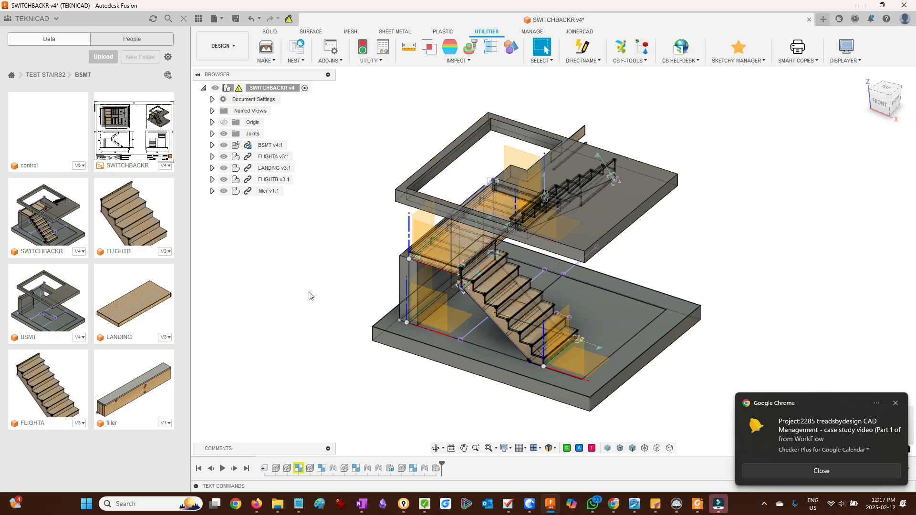
- Edit the FLIGHTA rigid group in the timeline, reselect the FLIGHTA component and confirm
{"action": "middle_click_drag", "start_coordinate": [331, 342], "coordinate": [382, 338], "text": "shift"}
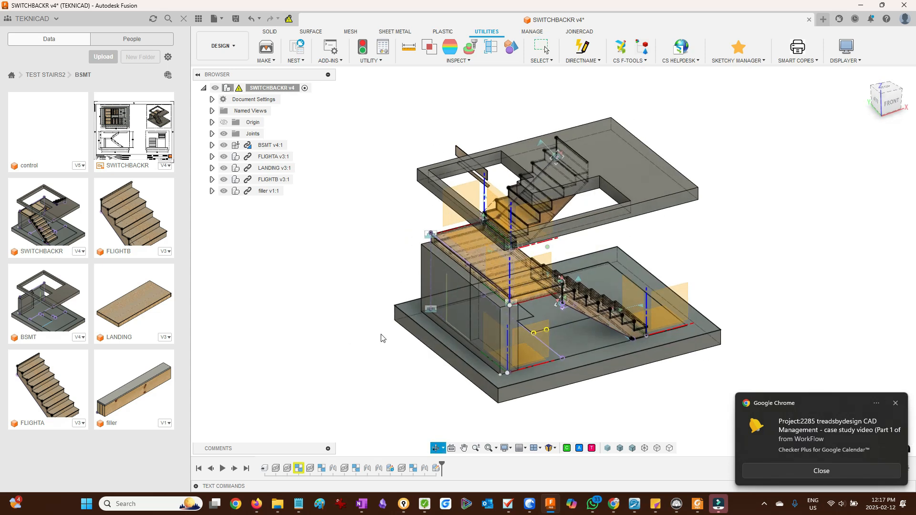
{"action": "right_click", "coordinate": [300, 467]}
{"action": "left_click", "coordinate": [344, 382]}
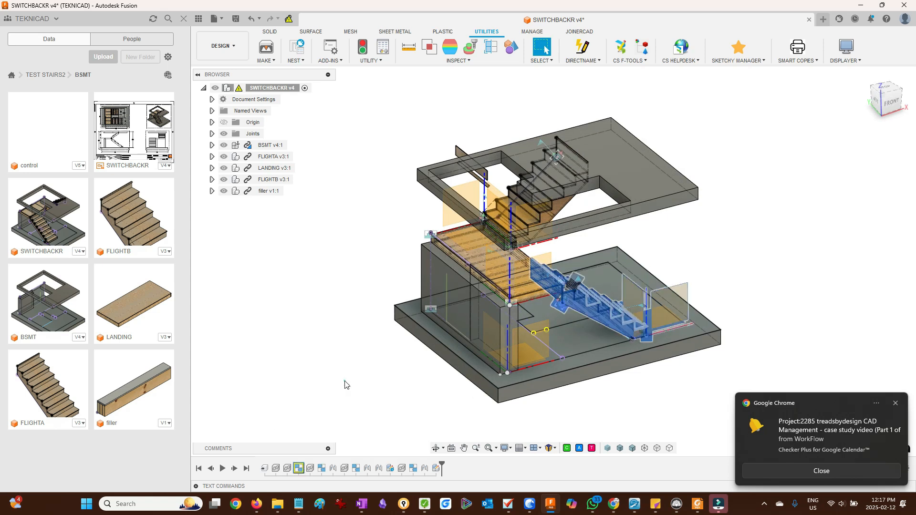
{"action": "left_click", "coordinate": [495, 259]}
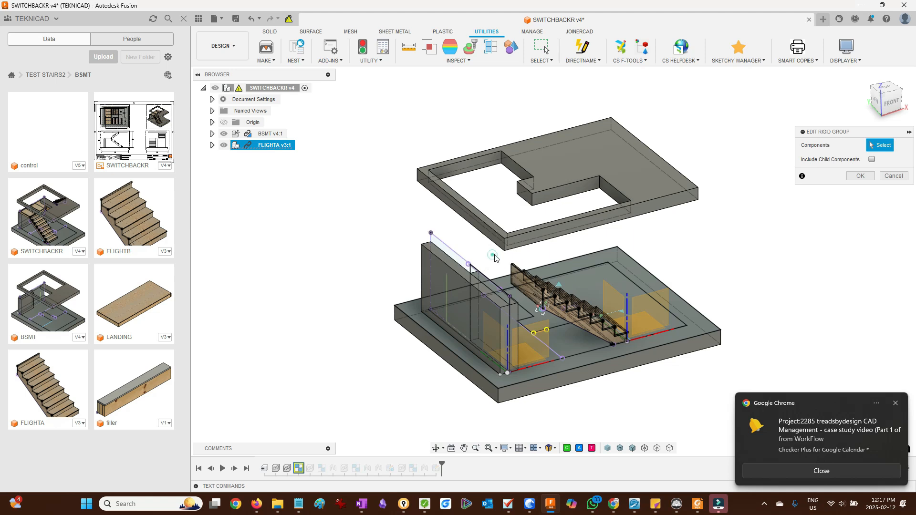
{"action": "left_click", "coordinate": [861, 176]}
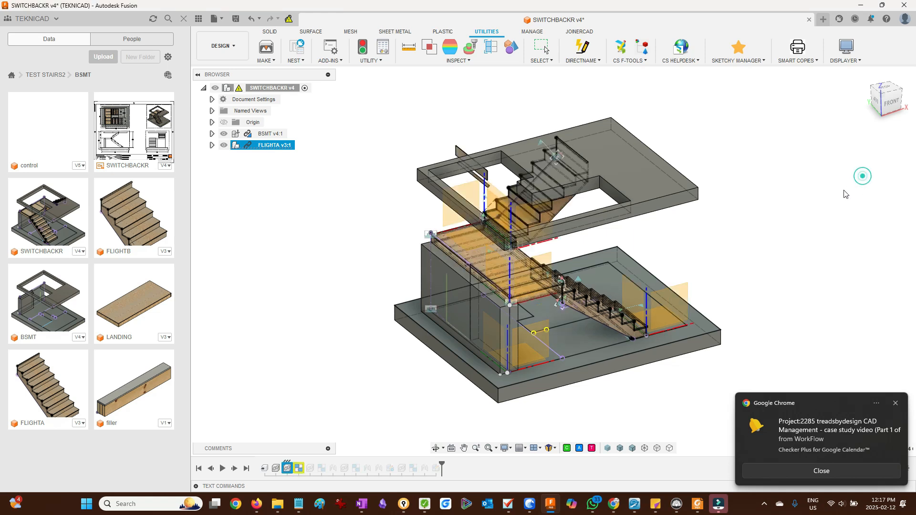
- Edit Rigid Group 6 in the timeline with the FLIGHTB component and confirm
{"action": "right_click", "coordinate": [356, 471]}
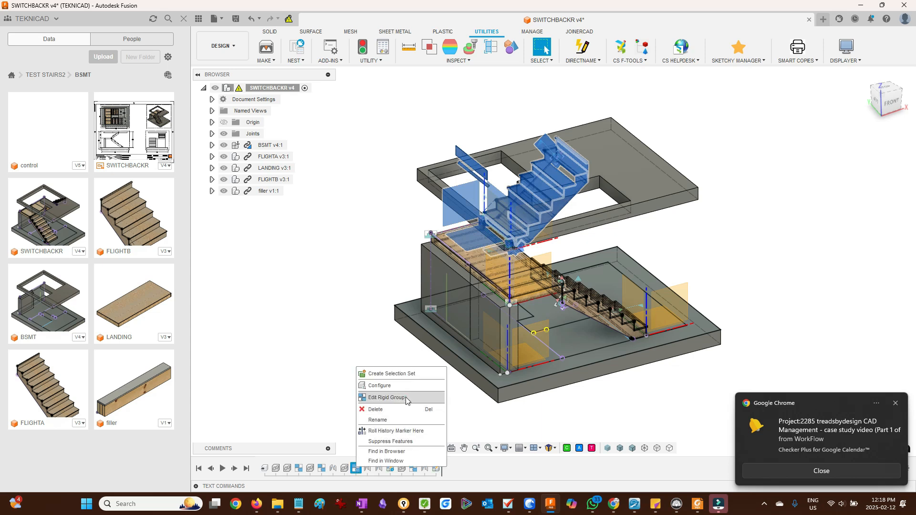
{"action": "left_click", "coordinate": [387, 398]}
{"action": "key", "text": "Return"}
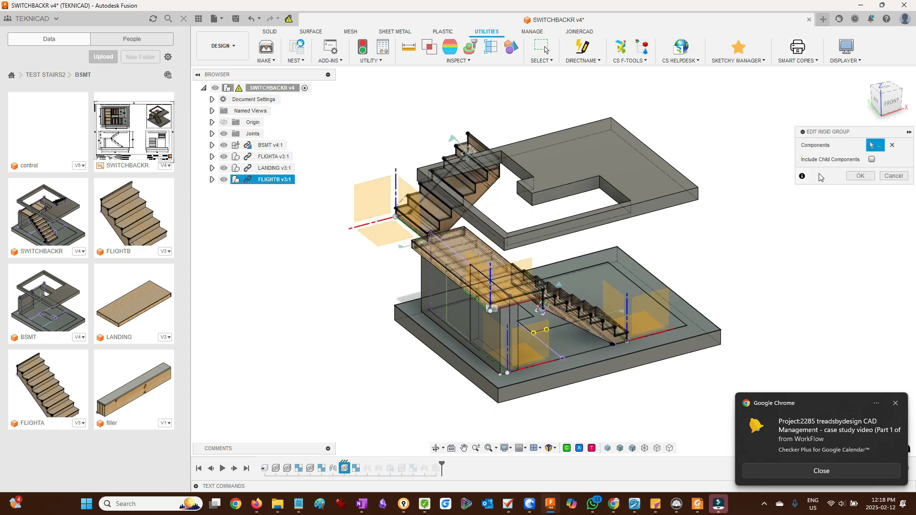
{"action": "left_click", "coordinate": [860, 176]}
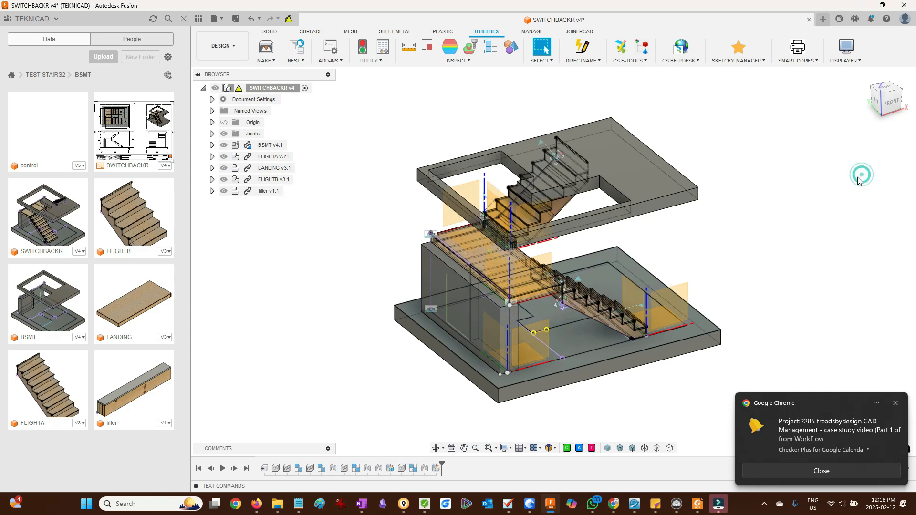
- Update the remaining child component to its latest version and inspect the stair assembly
{"action": "left_click", "coordinate": [288, 19]}
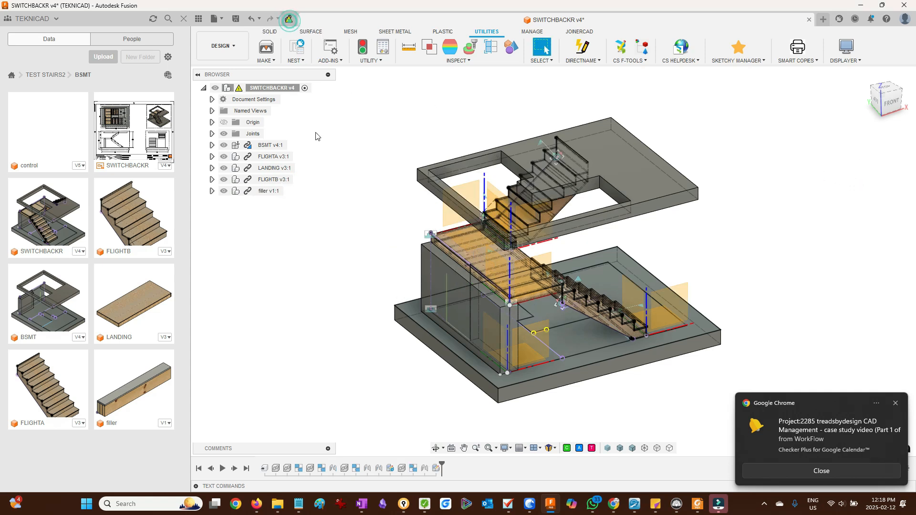
{"action": "middle_click_drag", "start_coordinate": [736, 230], "coordinate": [681, 220], "text": "shift"}
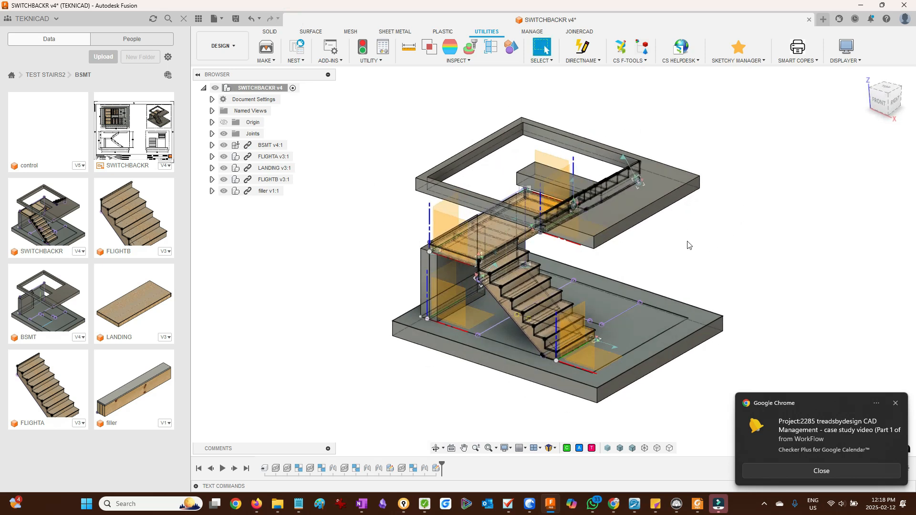
{"action": "scroll", "coordinate": [674, 250], "scroll_direction": "down", "scroll_amount": 2}
{"action": "middle_click_drag", "start_coordinate": [682, 253], "coordinate": [709, 239], "text": "shift"}
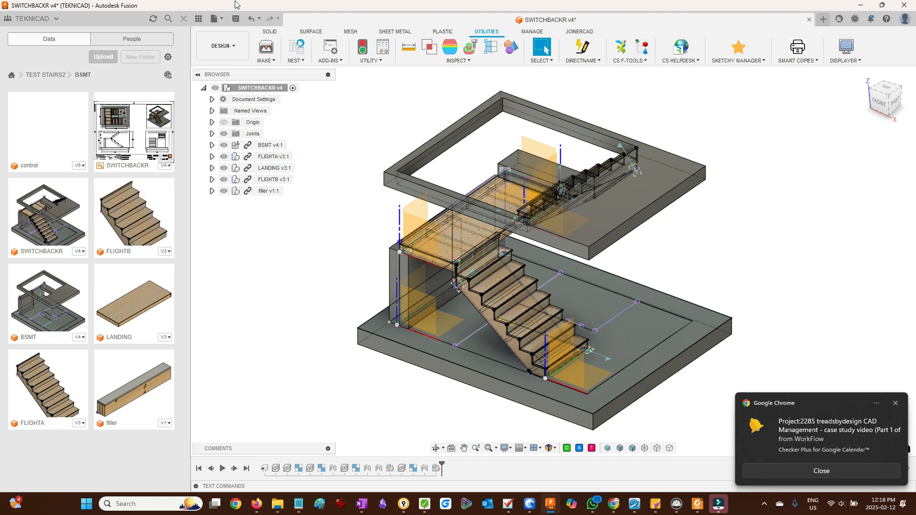
- Save a new version of the assembly with the description User Saved
{"action": "left_click", "coordinate": [235, 20]}
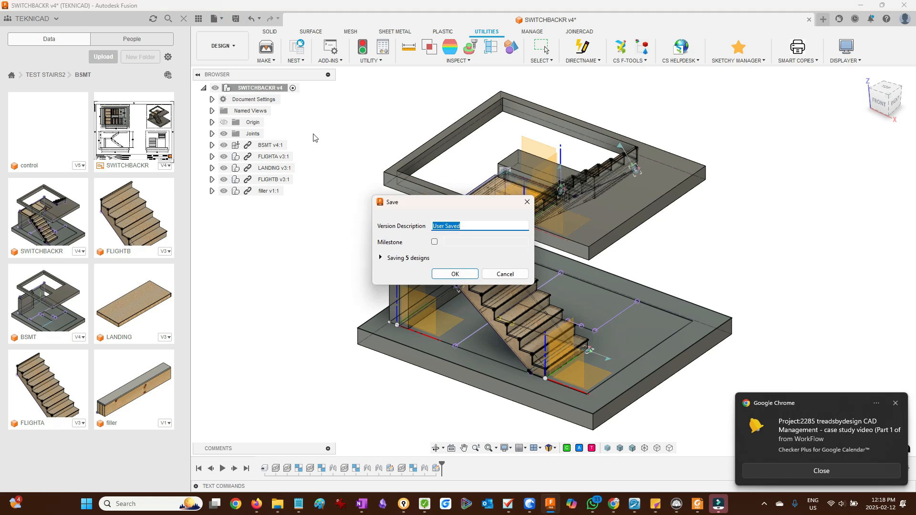
{"action": "key", "text": "Return"}
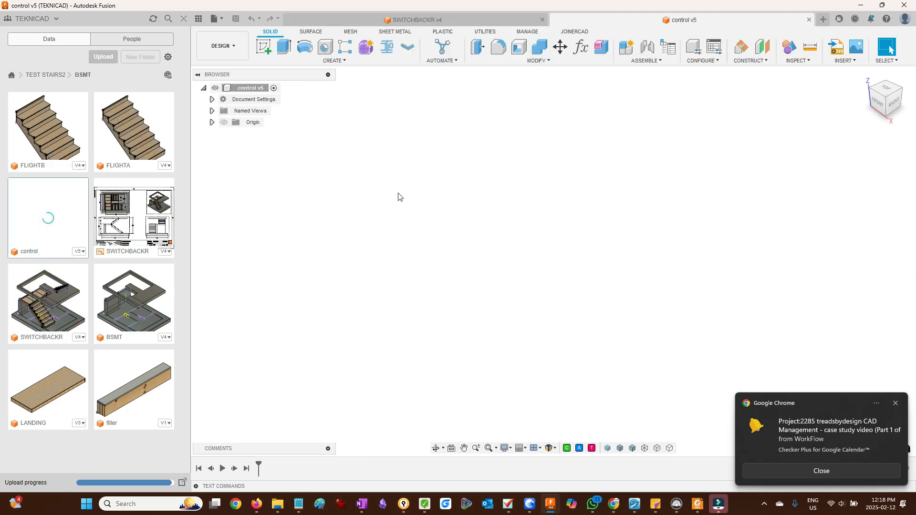
- Close the control design and open the SWITCHBACKR drawing from the BSMT folder
{"action": "left_click", "coordinate": [809, 20]}
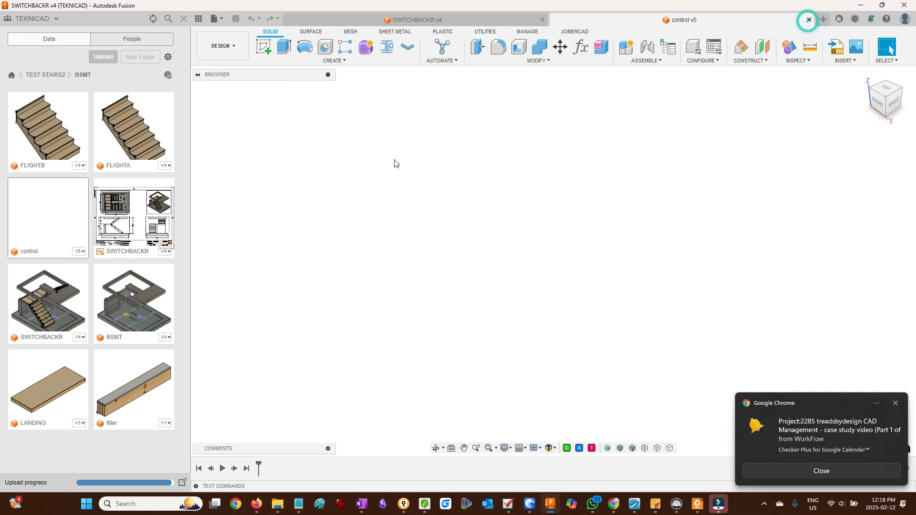
{"action": "right_click", "coordinate": [135, 218]}
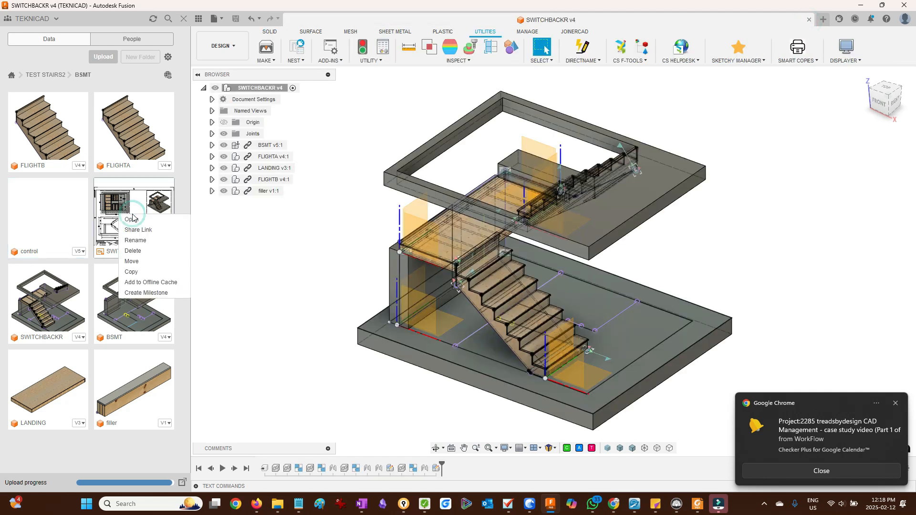
{"action": "left_click", "coordinate": [136, 221]}
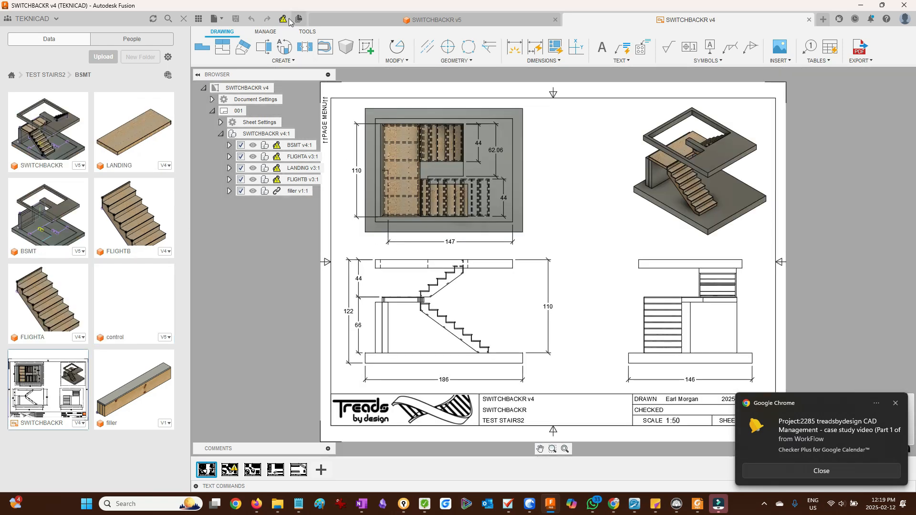
- Update the drawing to the latest assembly version and delete the front view's overall length and total height dimensions
{"action": "left_click", "coordinate": [283, 20]}
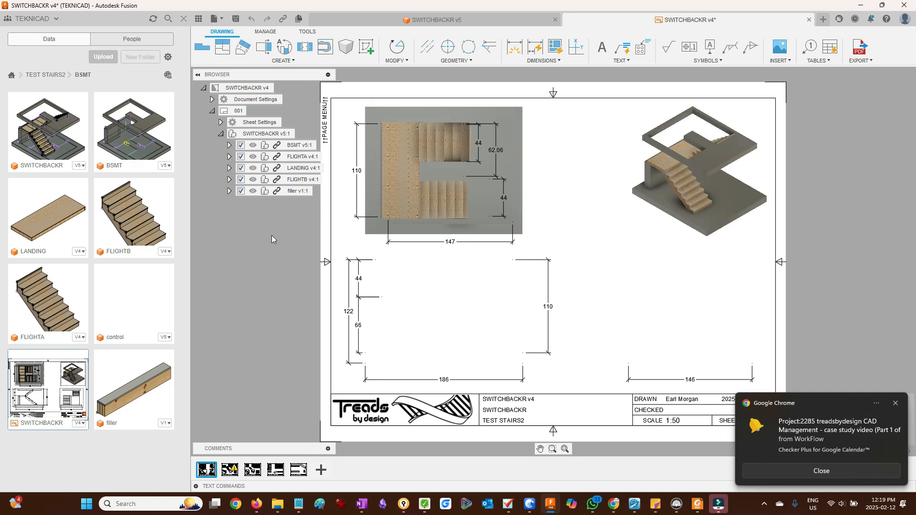
{"action": "left_click", "coordinate": [496, 383]}
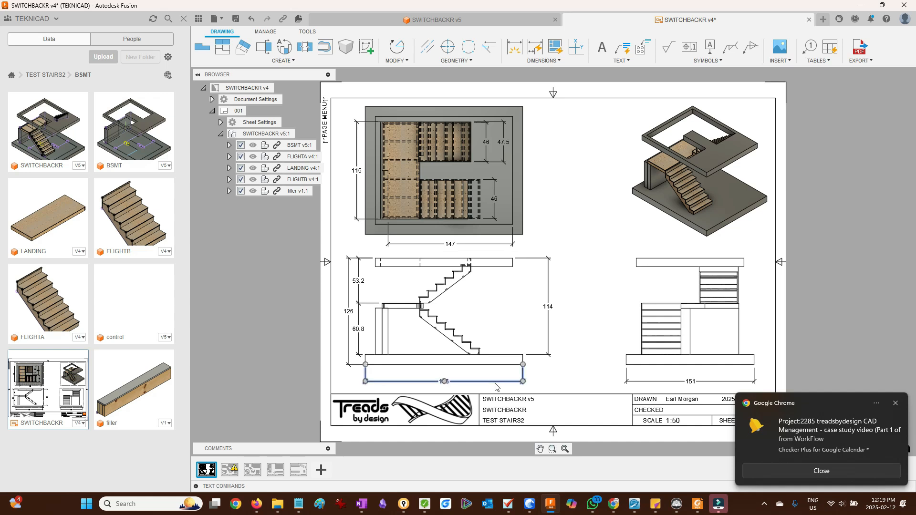
{"action": "key", "text": "Delete"}
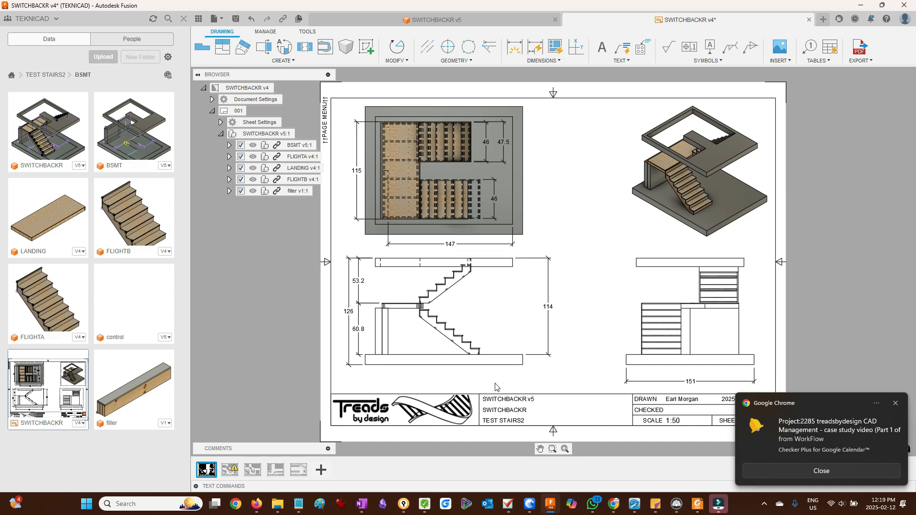
{"action": "left_click", "coordinate": [350, 334]}
{"action": "key", "text": "Delete"}
- Dimension the horizontal run of the stair flight in the front view
{"action": "left_click", "coordinate": [515, 46]}
{"action": "scroll", "coordinate": [408, 366], "scroll_direction": "up", "scroll_amount": 4}
{"action": "left_click", "coordinate": [345, 329]}
{"action": "scroll", "coordinate": [548, 335], "scroll_direction": "up", "scroll_amount": 5}
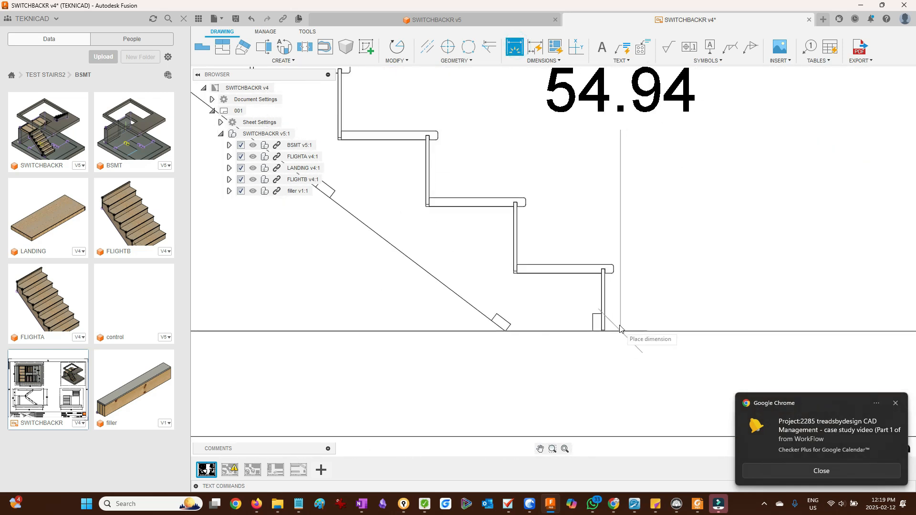
{"action": "left_click", "coordinate": [606, 326]}
{"action": "scroll", "coordinate": [573, 320], "scroll_direction": "down", "scroll_amount": 8}
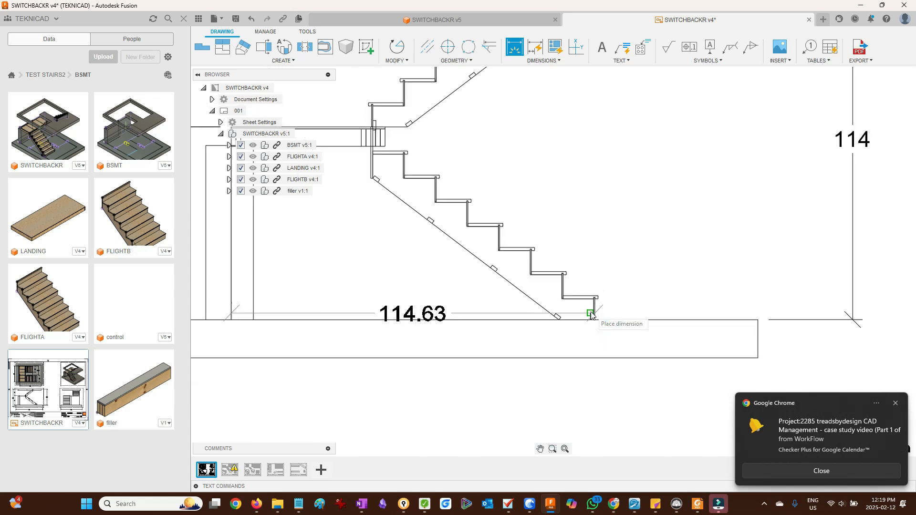
{"action": "left_click", "coordinate": [478, 369]}
- Dimension the width between the stair edges in the side view
{"action": "scroll", "coordinate": [478, 369], "scroll_direction": "down", "scroll_amount": 8}
{"action": "scroll", "coordinate": [600, 349], "scroll_direction": "up", "scroll_amount": 8}
{"action": "scroll", "coordinate": [600, 349], "scroll_direction": "up", "scroll_amount": 5}
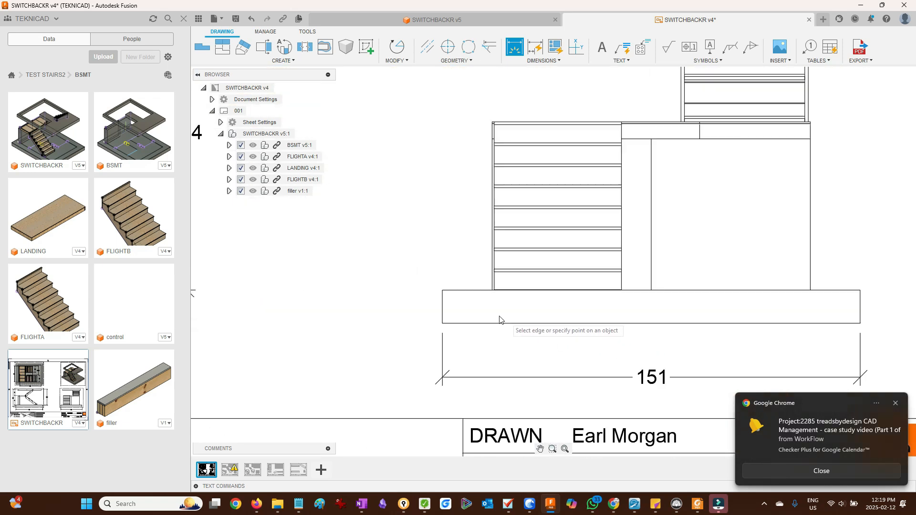
{"action": "left_click", "coordinate": [486, 276]}
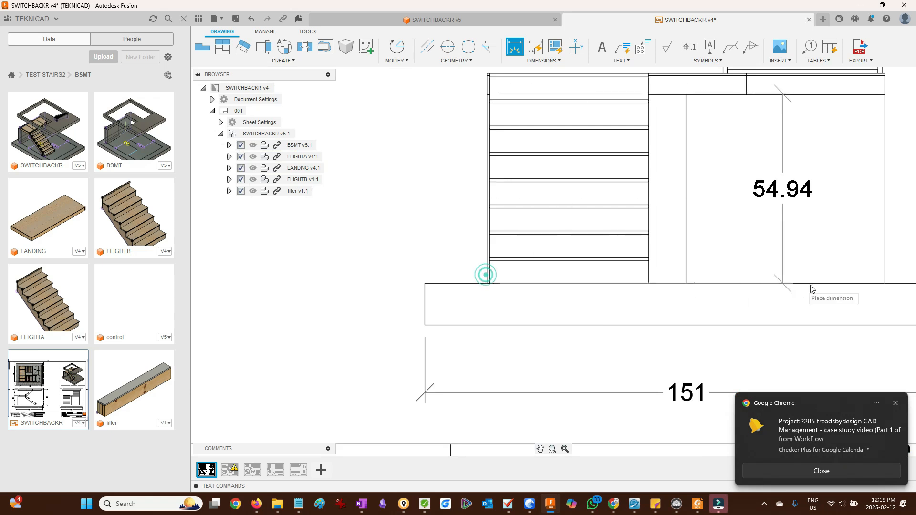
{"action": "left_click", "coordinate": [886, 276]}
{"action": "left_click", "coordinate": [692, 359]}
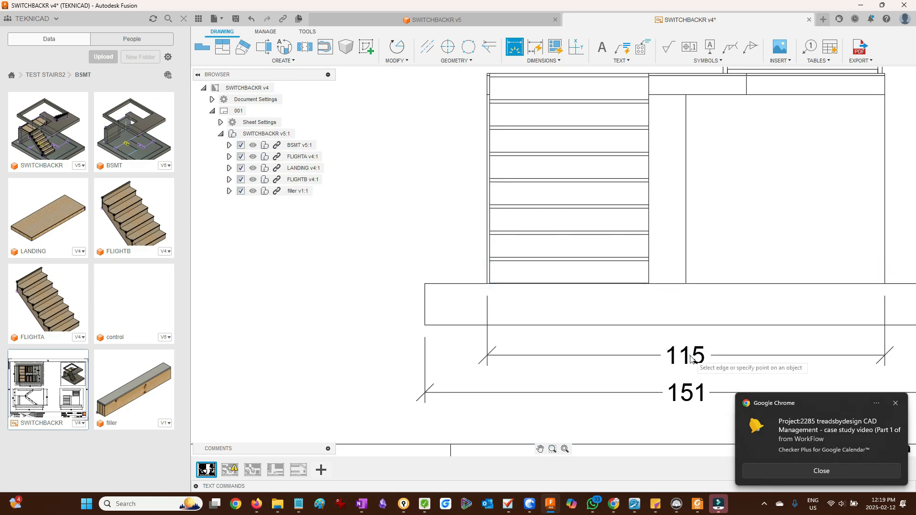
{"action": "key", "text": "Escape"}
- Delete the old overall width dimension in the side view and fit the whole sheet
{"action": "left_click", "coordinate": [521, 394]}
{"action": "key", "text": "Delete"}
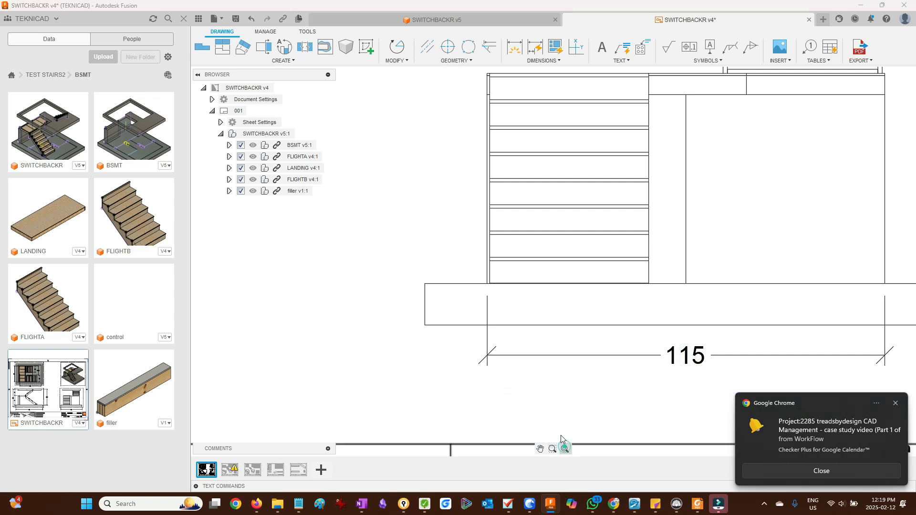
{"action": "left_click", "coordinate": [565, 449]}
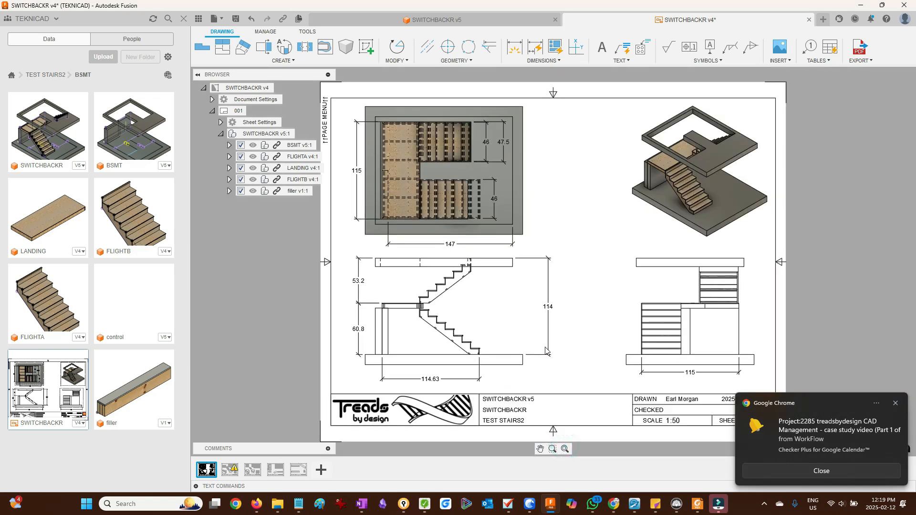
- Switch to the FLIGHTA sheet and delete the outdated riser, tread and nosing dimensions in Detail A
{"action": "left_click", "coordinate": [231, 469]}
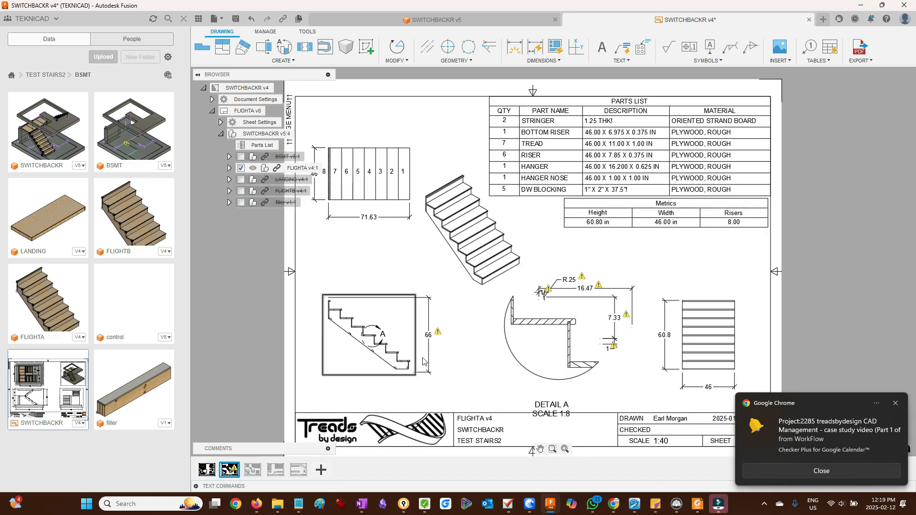
{"action": "scroll", "coordinate": [468, 350], "scroll_direction": "down", "scroll_amount": 5}
{"action": "scroll", "coordinate": [468, 350], "scroll_direction": "up", "scroll_amount": 5}
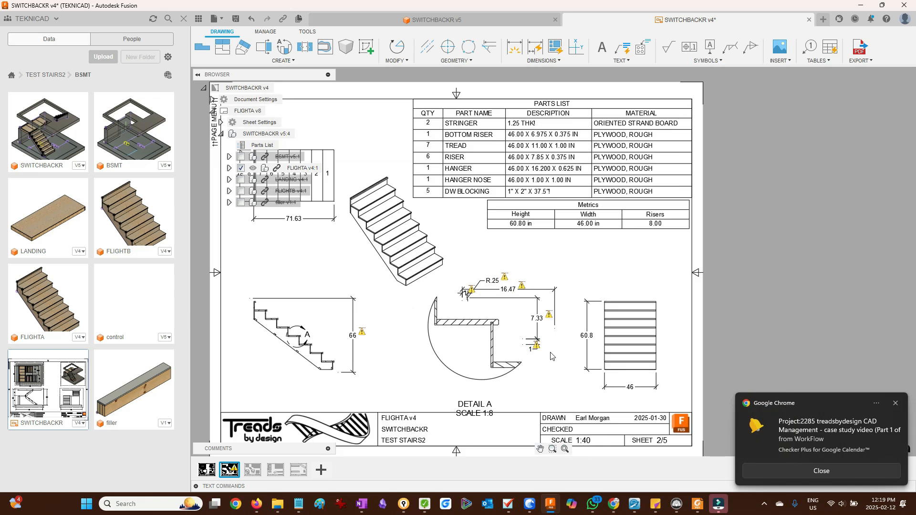
{"action": "scroll", "coordinate": [285, 348], "scroll_direction": "up", "scroll_amount": 3}
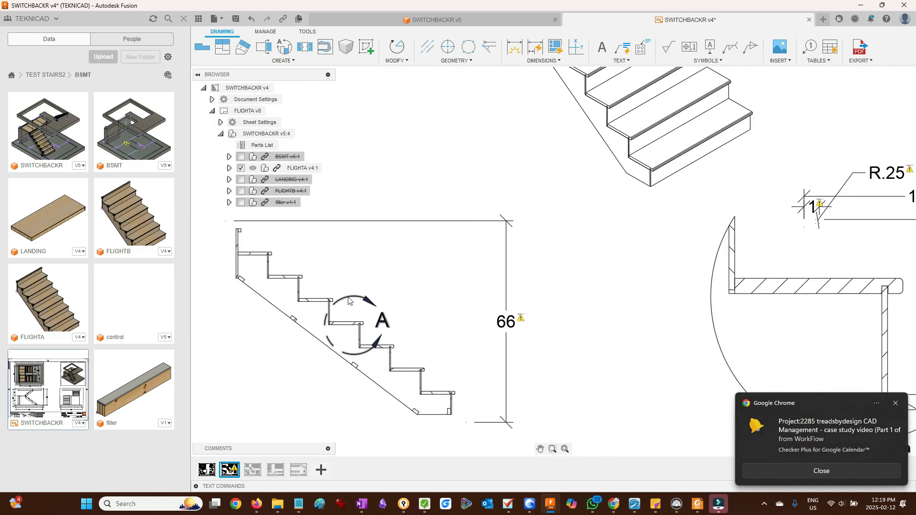
{"action": "left_click_drag", "start_coordinate": [355, 327], "coordinate": [344, 316]}
{"action": "scroll", "coordinate": [267, 345], "scroll_direction": "down", "scroll_amount": 5}
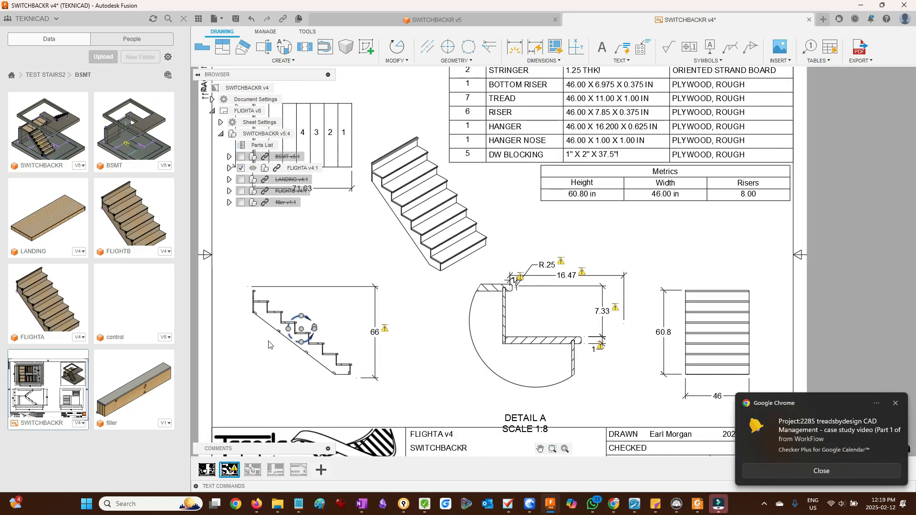
{"action": "scroll", "coordinate": [272, 345], "scroll_direction": "up", "scroll_amount": 4}
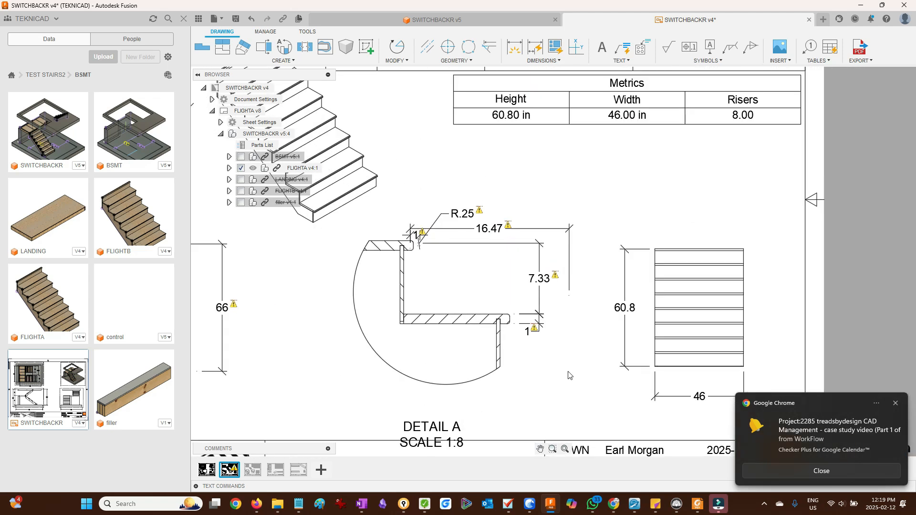
{"action": "left_click_drag", "start_coordinate": [561, 382], "coordinate": [433, 221]}
{"action": "key", "text": "Delete"}
{"action": "key", "text": "Delete"}
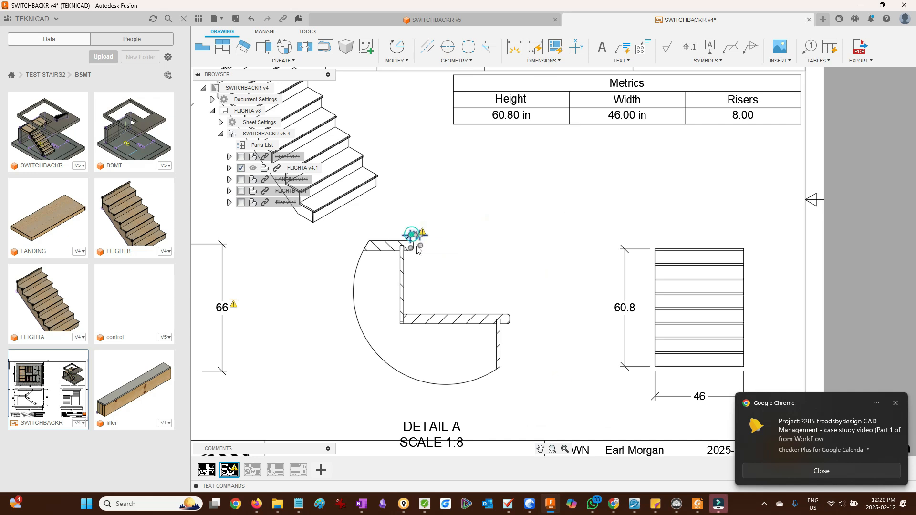
- Dimension the riser height in Detail A
{"action": "left_click", "coordinate": [512, 99]}
{"action": "left_click", "coordinate": [515, 46]}
{"action": "scroll", "coordinate": [459, 296], "scroll_direction": "up", "scroll_amount": 3}
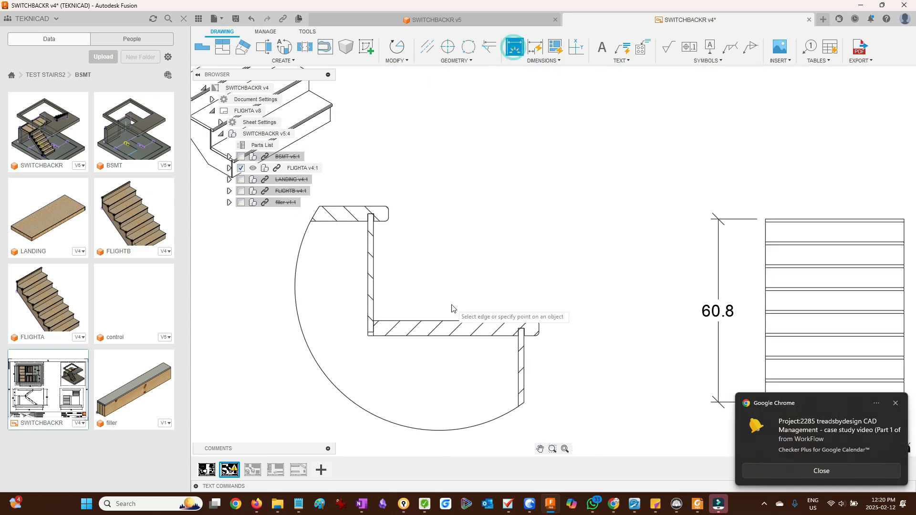
{"action": "left_click", "coordinate": [361, 200]}
{"action": "left_click", "coordinate": [502, 322]}
{"action": "left_click", "coordinate": [582, 298]}
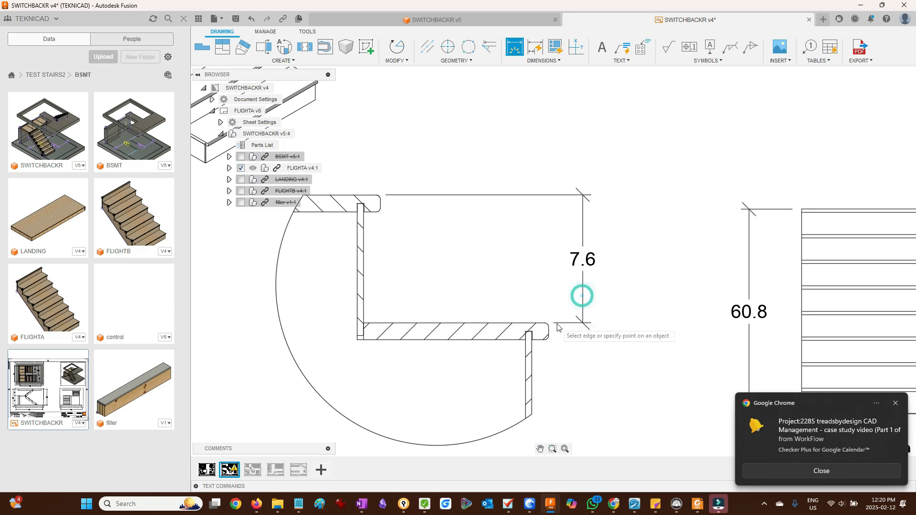
- Dimension the tread depth from the riser to the nosing in Detail A
{"action": "scroll", "coordinate": [551, 334], "scroll_direction": "up", "scroll_amount": 4}
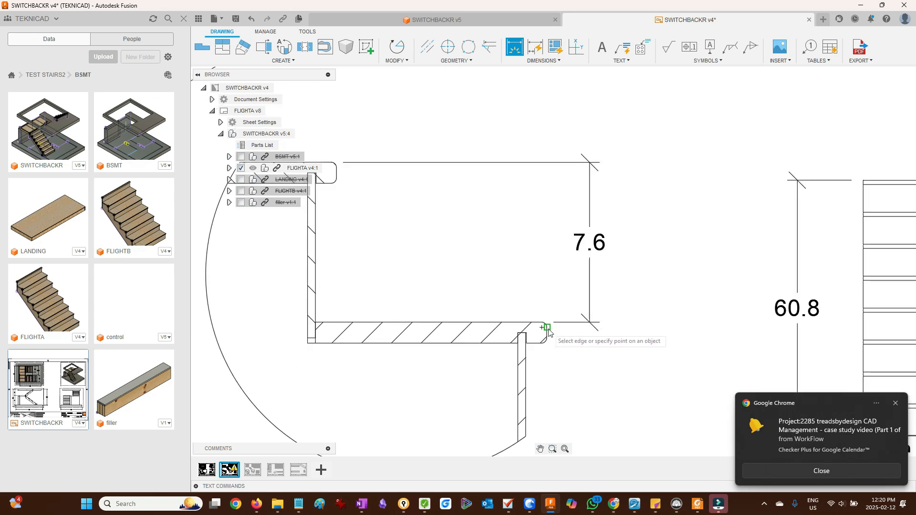
{"action": "left_click", "coordinate": [541, 341]}
{"action": "scroll", "coordinate": [544, 340], "scroll_direction": "down", "scroll_amount": 6}
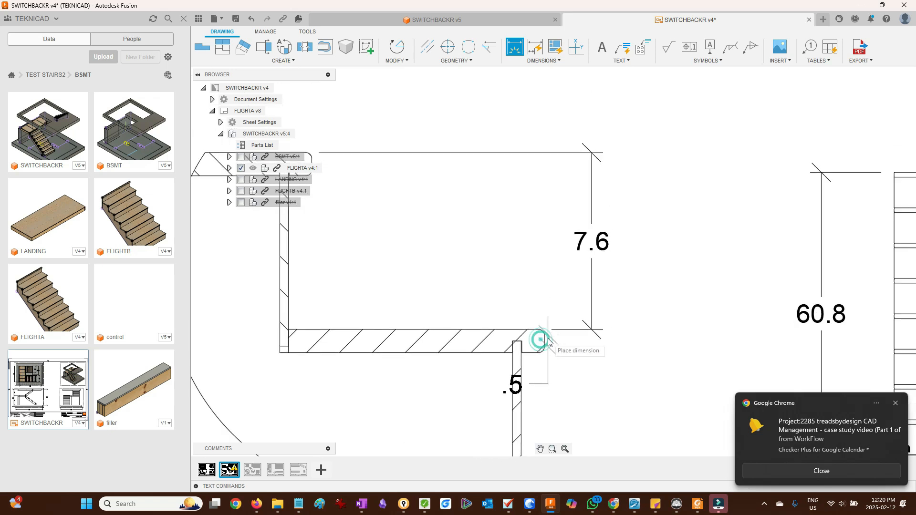
{"action": "scroll", "coordinate": [450, 241], "scroll_direction": "up", "scroll_amount": 3}
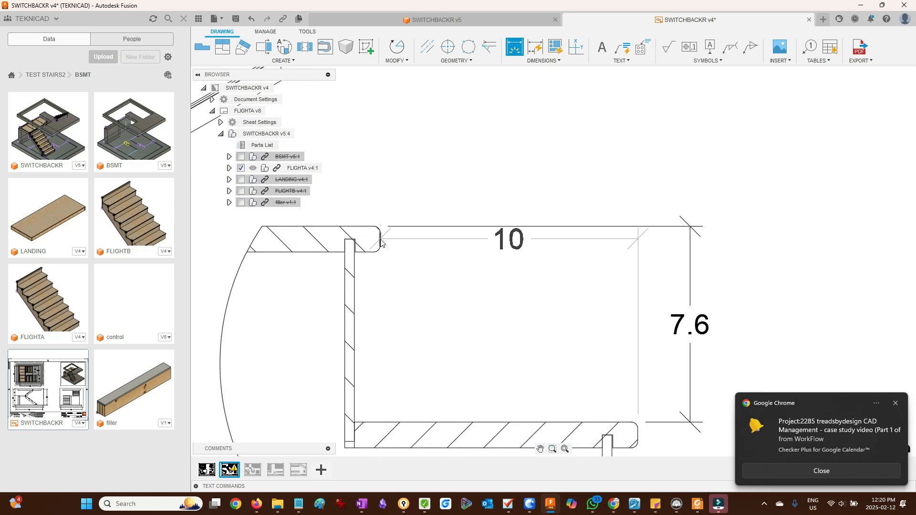
{"action": "left_click", "coordinate": [461, 156]}
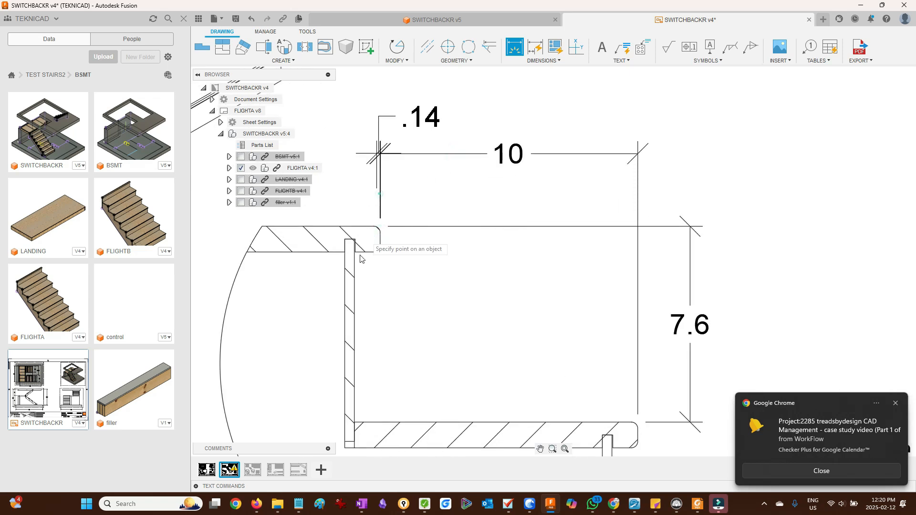
{"action": "key", "text": "Escape"}
- Dimension the nosing thickness in Detail A and fit the whole sheet
{"action": "scroll", "coordinate": [406, 274], "scroll_direction": "down", "scroll_amount": 3}
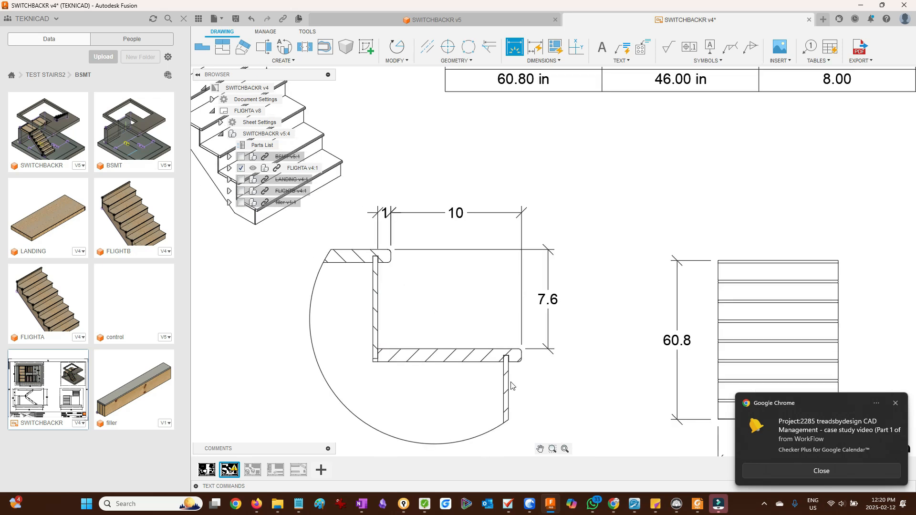
{"action": "scroll", "coordinate": [518, 381], "scroll_direction": "up", "scroll_amount": 3}
{"action": "left_click", "coordinate": [551, 317]}
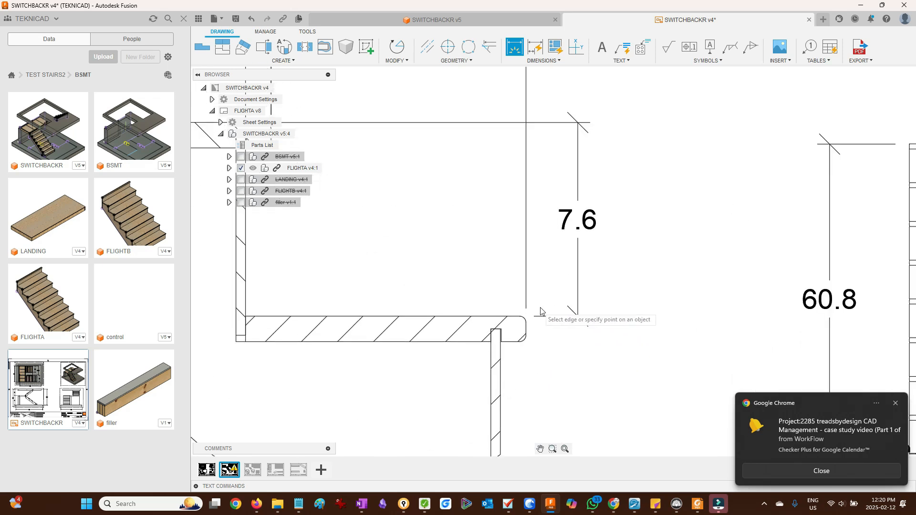
{"action": "scroll", "coordinate": [530, 348], "scroll_direction": "up", "scroll_amount": 3}
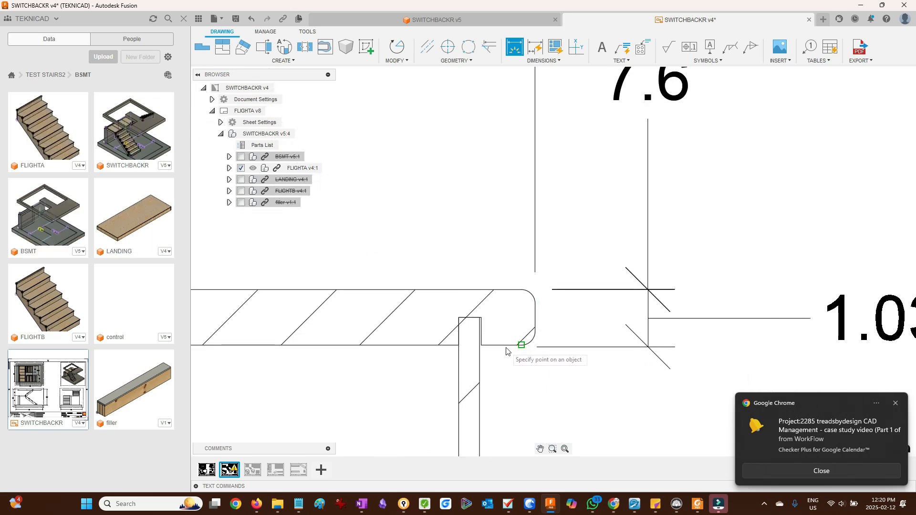
{"action": "scroll", "coordinate": [521, 365], "scroll_direction": "down", "scroll_amount": 5}
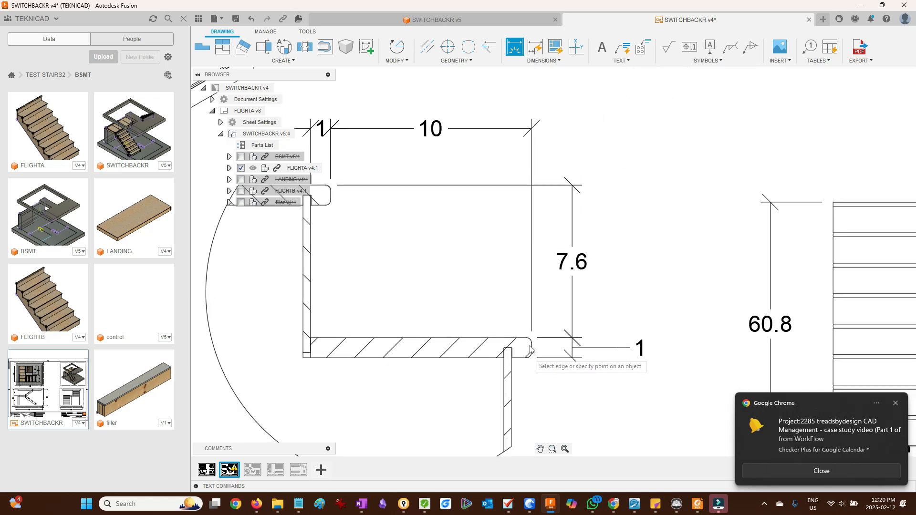
{"action": "scroll", "coordinate": [396, 256], "scroll_direction": "up", "scroll_amount": 5}
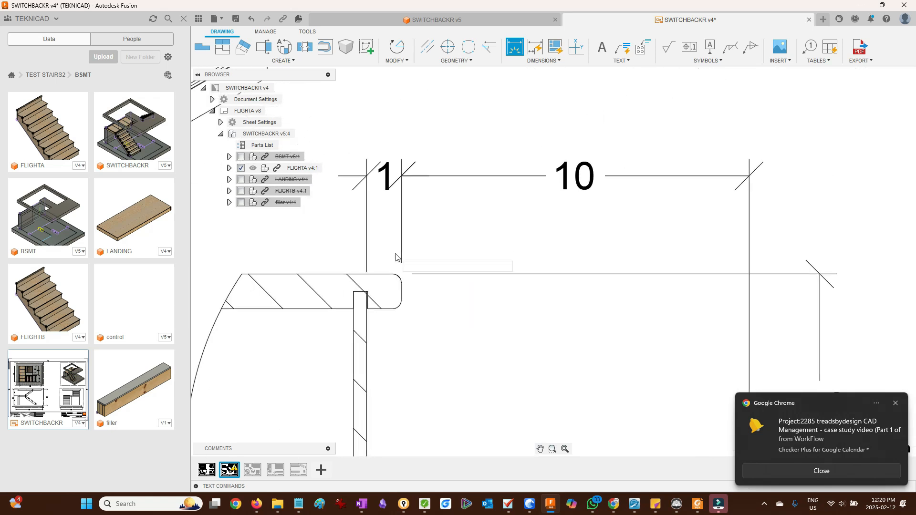
{"action": "left_click", "coordinate": [467, 217]}
{"action": "left_click", "coordinate": [564, 449]}
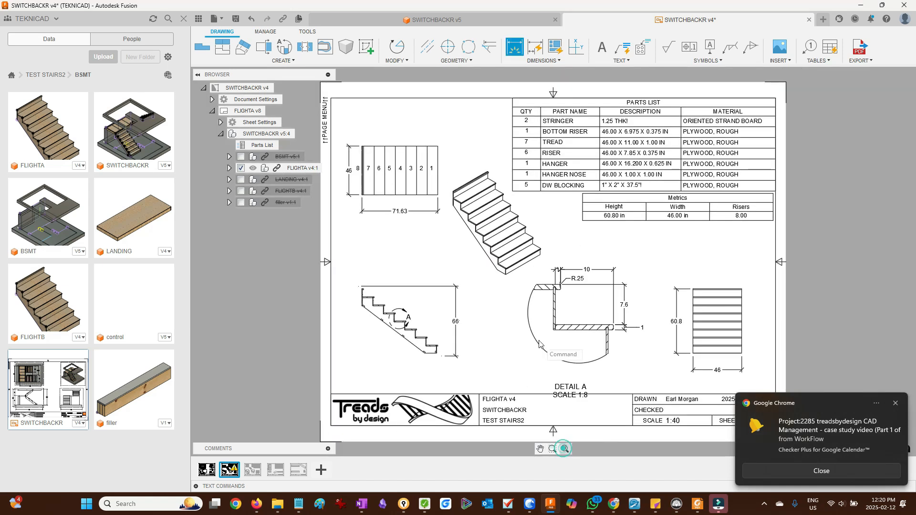
{"action": "scroll", "coordinate": [616, 342], "scroll_direction": "up", "scroll_amount": 1}
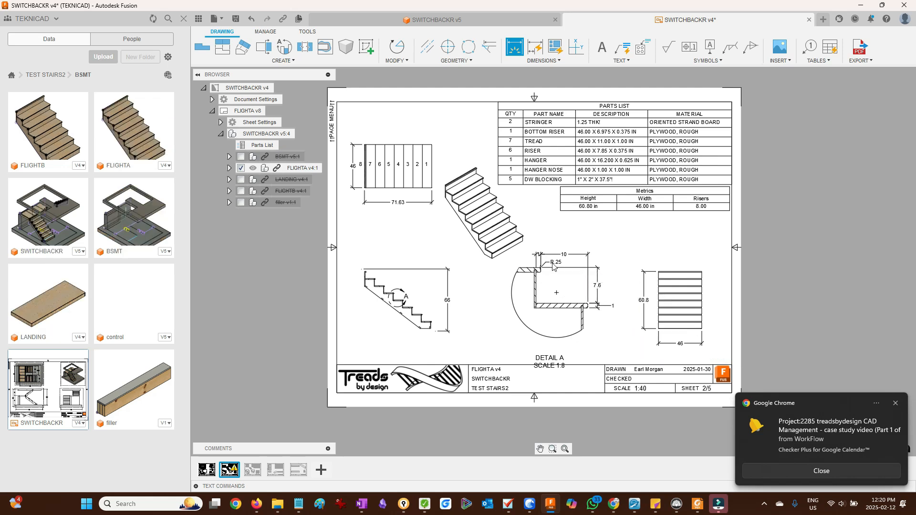
{"action": "key", "text": "Escape"}
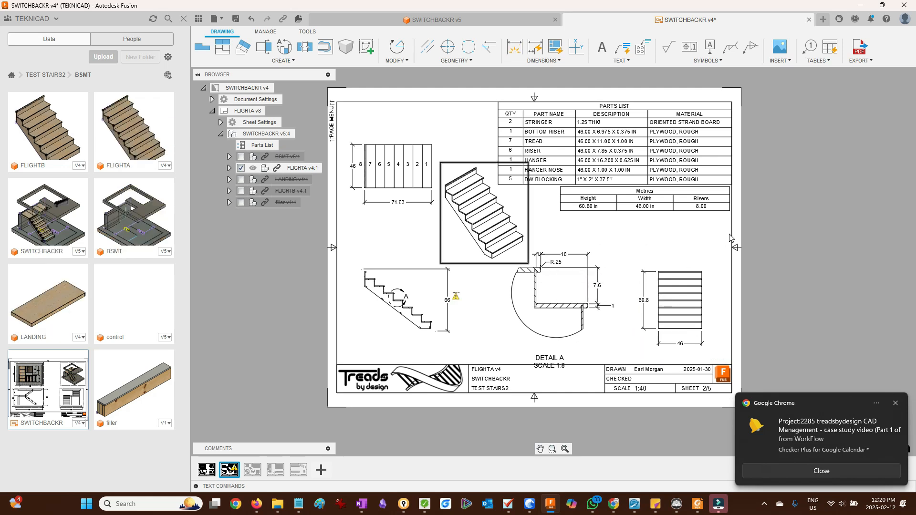
- Examine the parts list and metrics table on the FLIGHTA sheet
{"action": "double_click", "coordinate": [699, 204]}
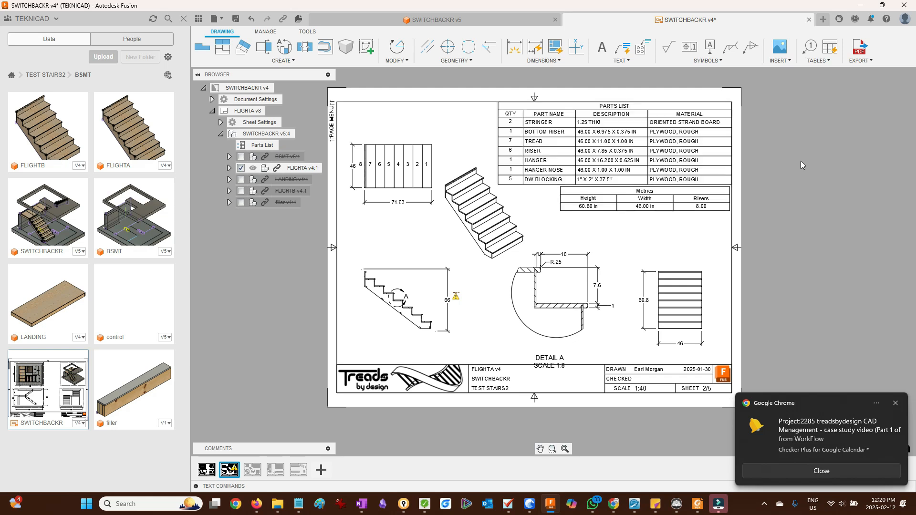
{"action": "scroll", "coordinate": [630, 122], "scroll_direction": "up", "scroll_amount": 5}
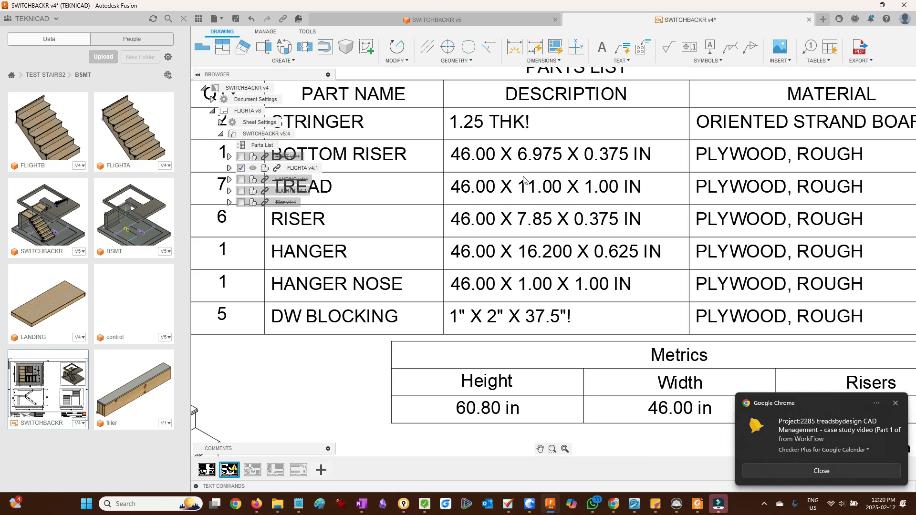
{"action": "scroll", "coordinate": [565, 327], "scroll_direction": "down", "scroll_amount": 2}
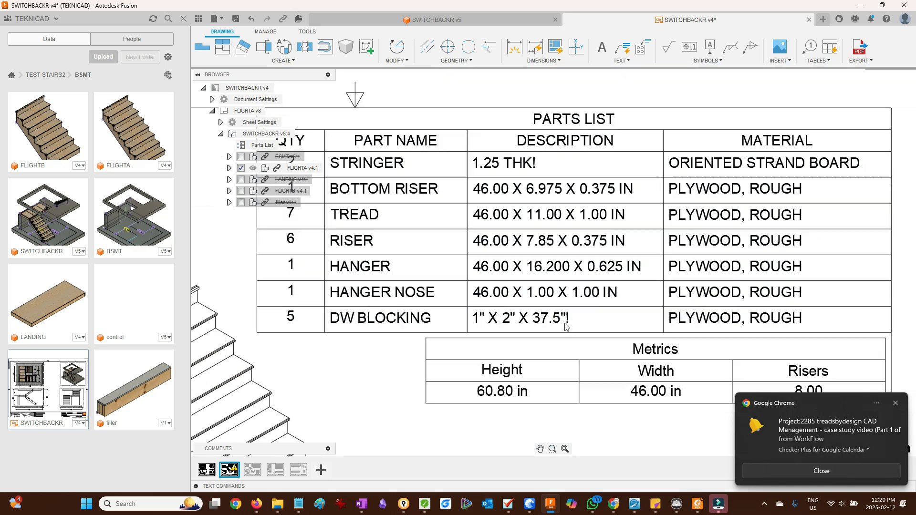
{"action": "scroll", "coordinate": [565, 326], "scroll_direction": "down", "scroll_amount": 4}
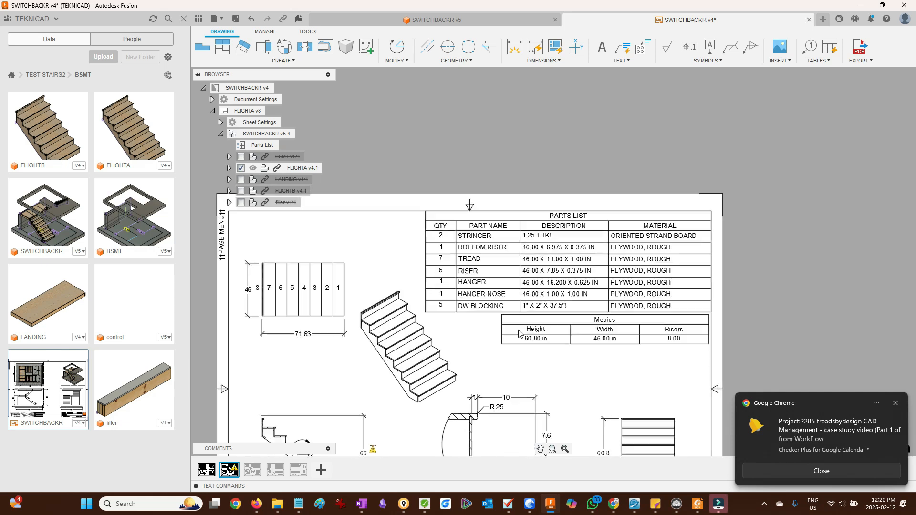
{"action": "scroll", "coordinate": [519, 333], "scroll_direction": "up", "scroll_amount": 1}
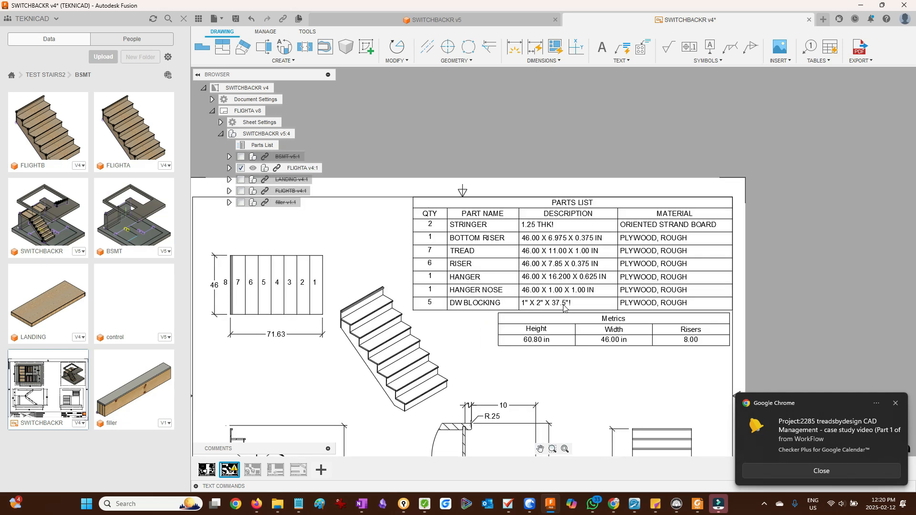
- Zoom around the FLIGHTA sheet to check the parts list's DW blocking row and the metrics table
{"action": "scroll", "coordinate": [565, 308], "scroll_direction": "up", "scroll_amount": 3}
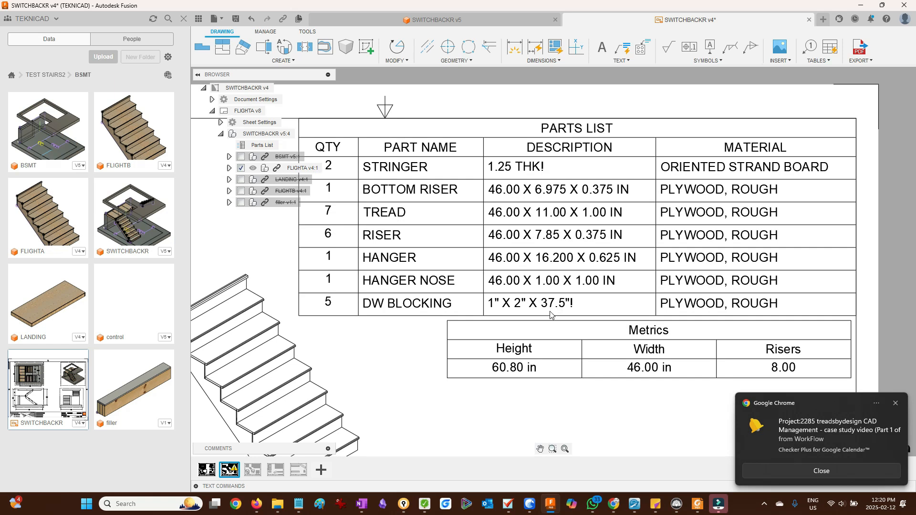
{"action": "scroll", "coordinate": [551, 314], "scroll_direction": "up", "scroll_amount": 1}
{"action": "scroll", "coordinate": [551, 313], "scroll_direction": "down", "scroll_amount": 5}
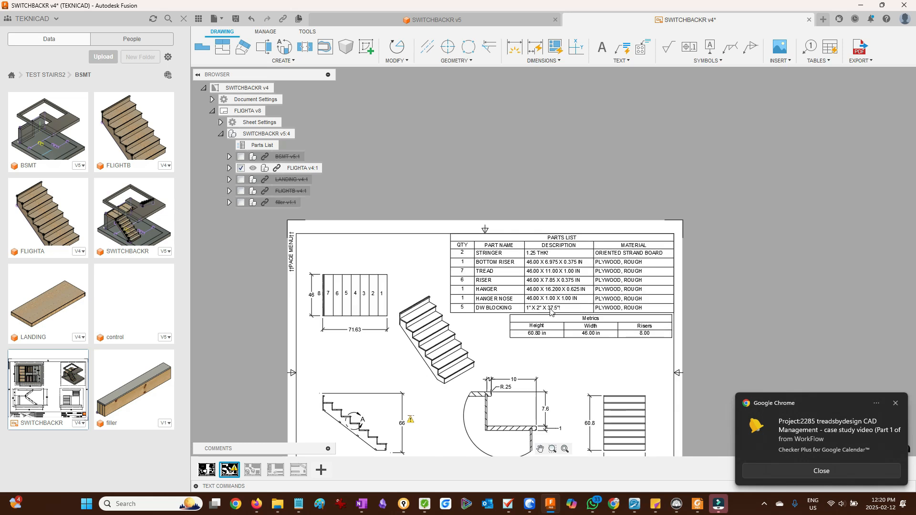
{"action": "scroll", "coordinate": [551, 311], "scroll_direction": "down", "scroll_amount": 1}
{"action": "scroll", "coordinate": [553, 311], "scroll_direction": "up", "scroll_amount": 5}
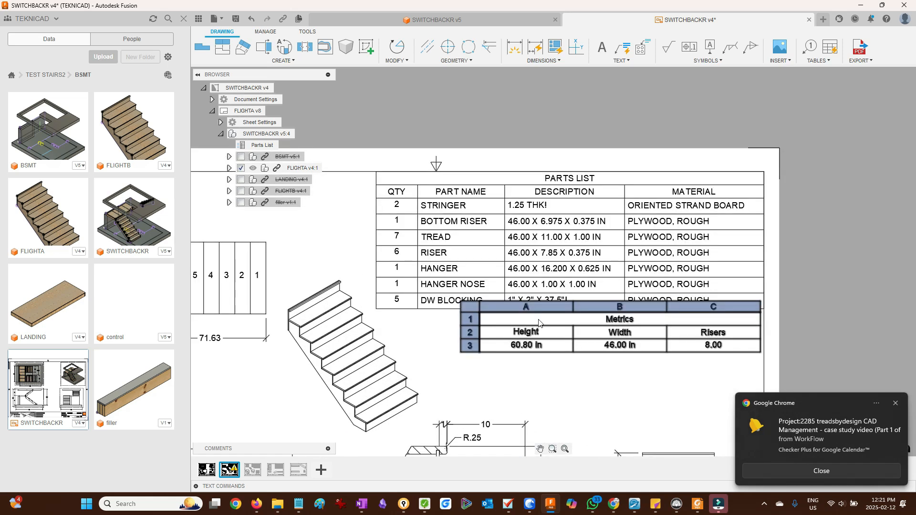
{"action": "scroll", "coordinate": [561, 313], "scroll_direction": "up", "scroll_amount": 2}
{"action": "scroll", "coordinate": [530, 277], "scroll_direction": "down", "scroll_amount": 1}
{"action": "scroll", "coordinate": [530, 277], "scroll_direction": "down", "scroll_amount": 4}
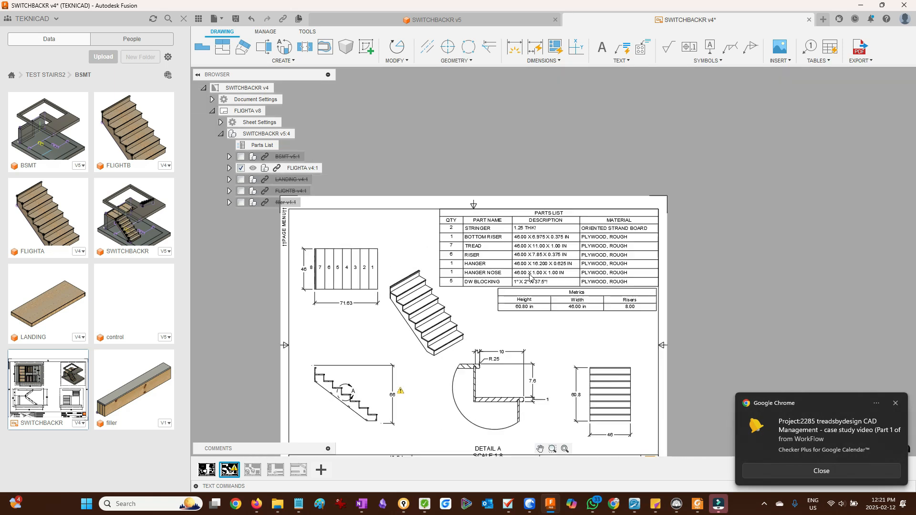
{"action": "scroll", "coordinate": [549, 330], "scroll_direction": "up", "scroll_amount": 2}
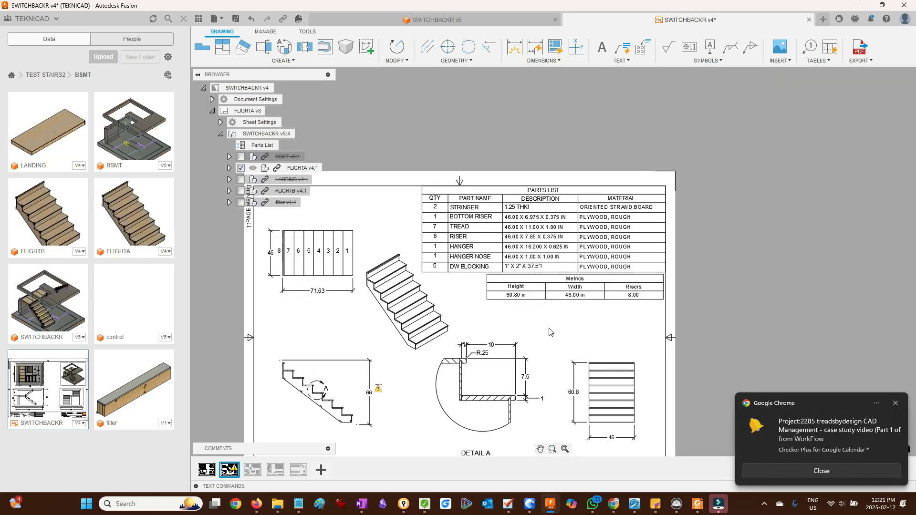
{"action": "double_click", "coordinate": [542, 283]}
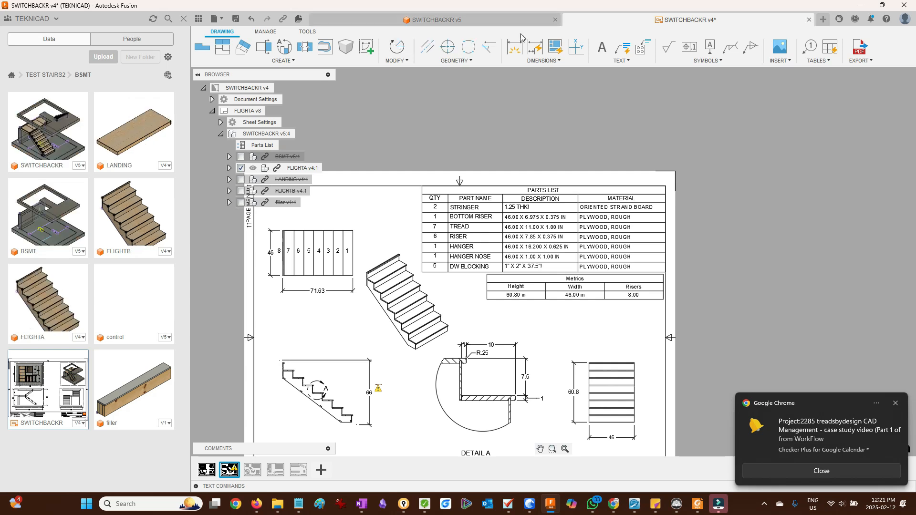
{"action": "double_click", "coordinate": [536, 275]}
{"action": "key", "text": "Escape"}
{"action": "left_click", "coordinate": [508, 19]}
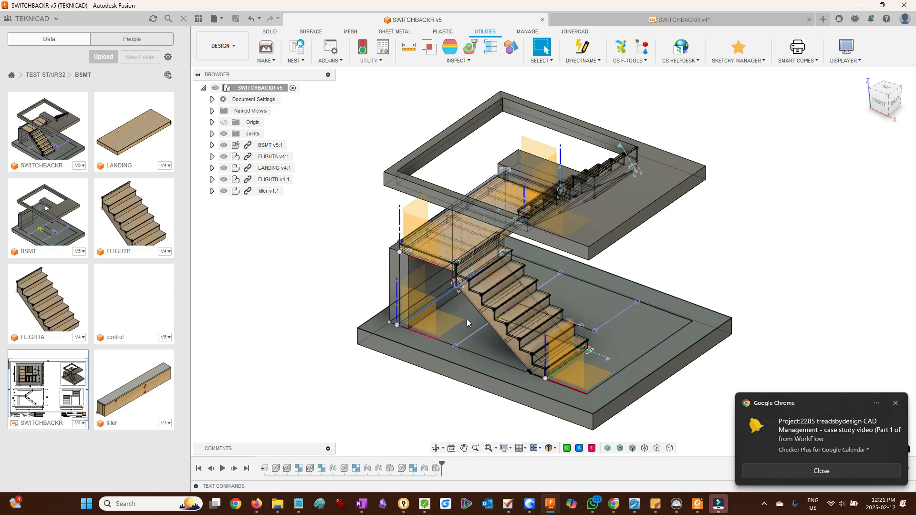
{"action": "left_click", "coordinate": [579, 19]}
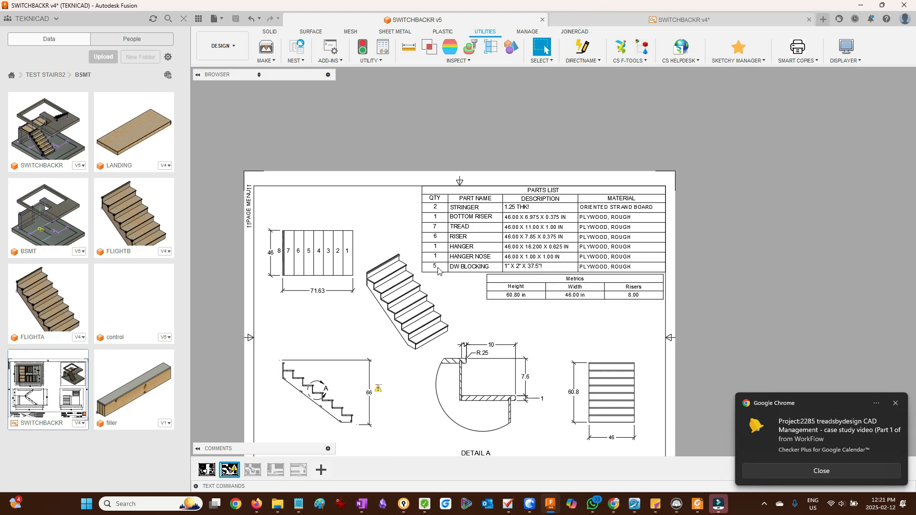
{"action": "scroll", "coordinate": [456, 268], "scroll_direction": "up", "scroll_amount": 2}
{"action": "scroll", "coordinate": [428, 285], "scroll_direction": "down", "scroll_amount": 6}
{"action": "scroll", "coordinate": [406, 394], "scroll_direction": "up", "scroll_amount": 3}
{"action": "scroll", "coordinate": [423, 413], "scroll_direction": "up", "scroll_amount": 3}
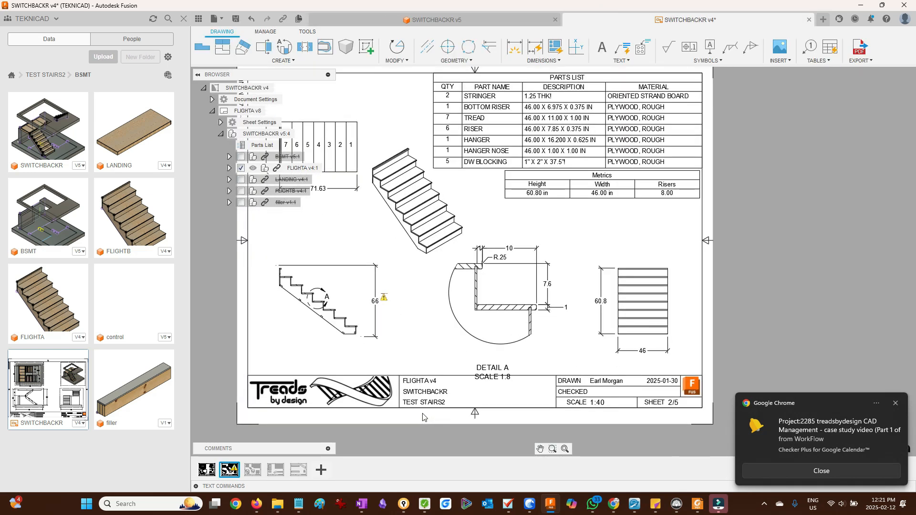
{"action": "scroll", "coordinate": [423, 414], "scroll_direction": "down", "scroll_amount": 2}
- Try to apply Link Size/Description to the five DW blocking components while editing FLIGHTA in place in the assembly
{"action": "left_click", "coordinate": [530, 18]}
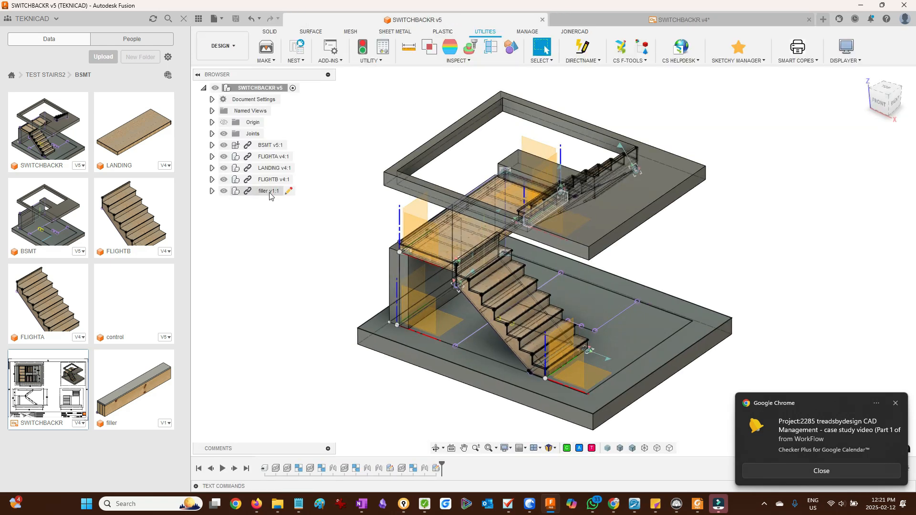
{"action": "left_click", "coordinate": [286, 157]}
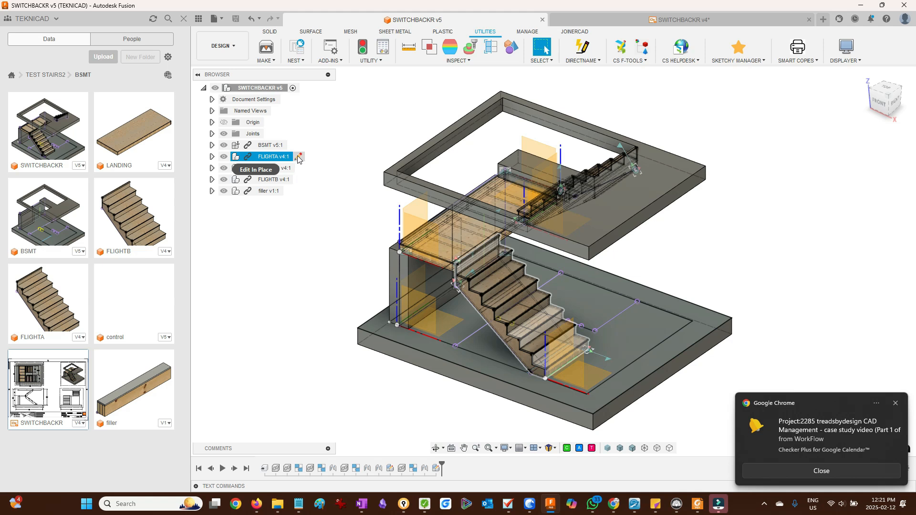
{"action": "left_click", "coordinate": [299, 156]}
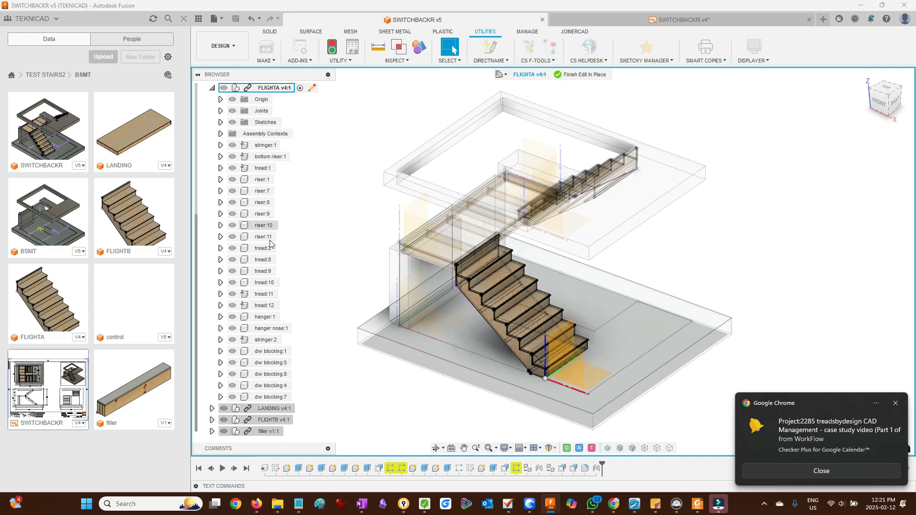
{"action": "left_click", "coordinate": [268, 352]}
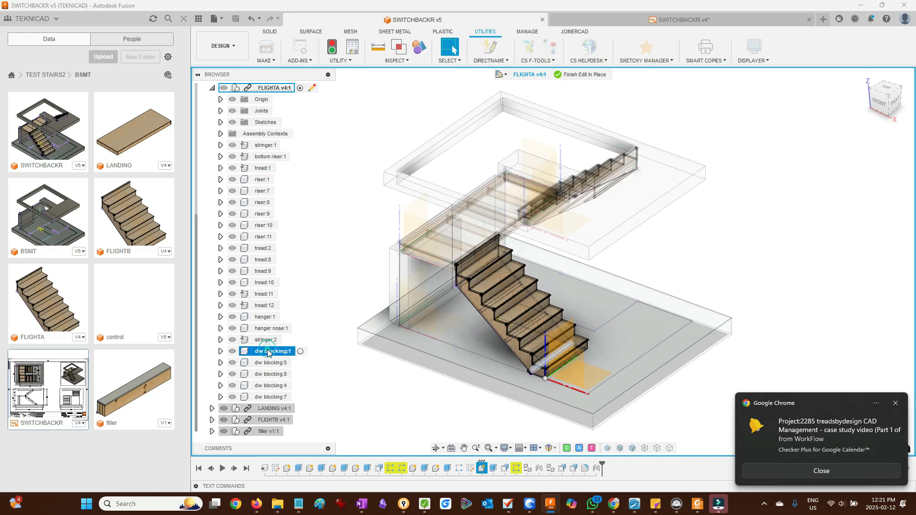
{"action": "left_click", "coordinate": [264, 398], "text": "shift"}
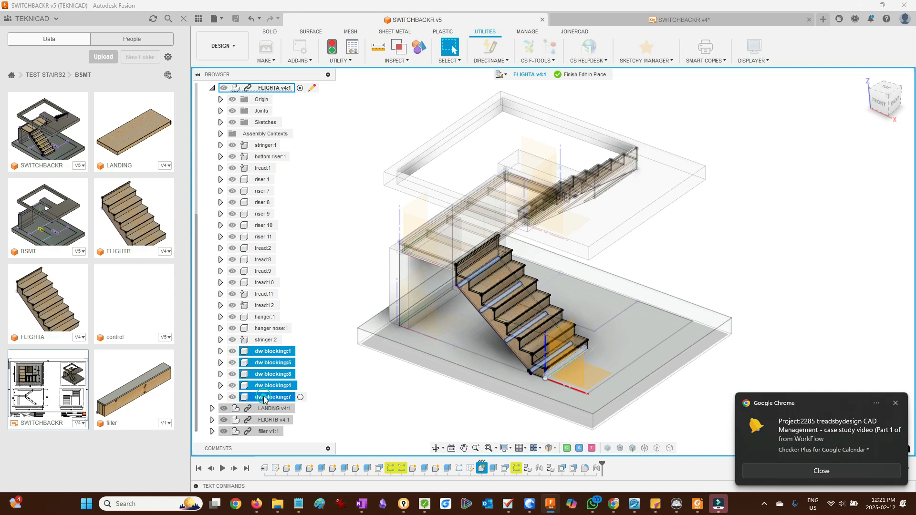
{"action": "right_click", "coordinate": [280, 354]}
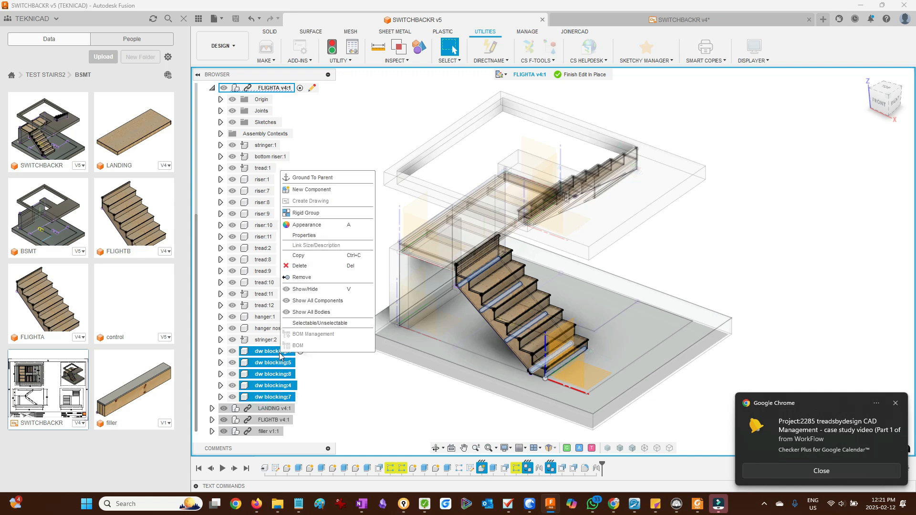
{"action": "left_click", "coordinate": [327, 245]}
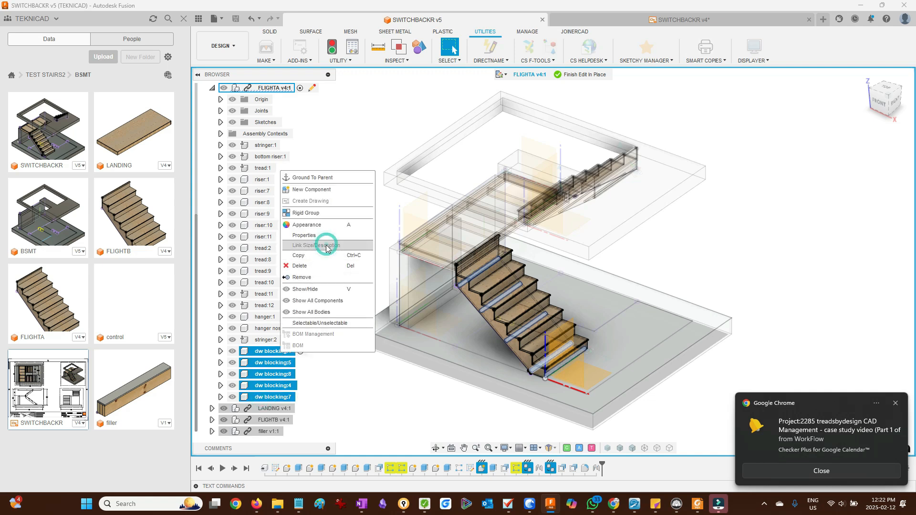
{"action": "left_click", "coordinate": [326, 245]}
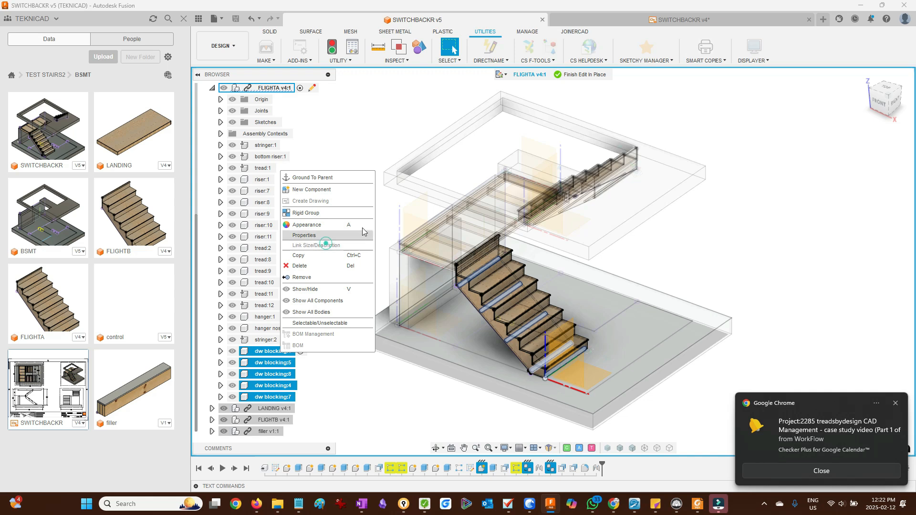
{"action": "left_click", "coordinate": [575, 75]}
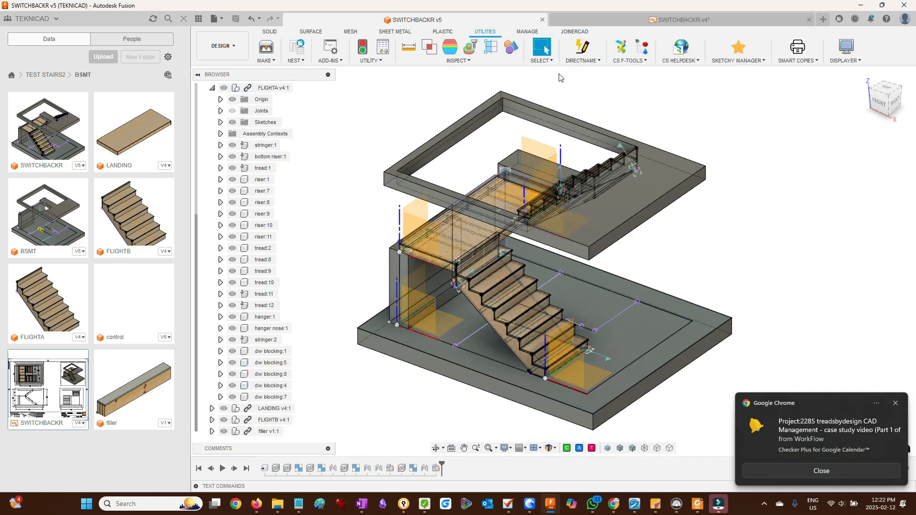
- Open the FLIGHTA component in its own design document
{"action": "scroll", "coordinate": [289, 146], "scroll_direction": "up", "scroll_amount": 1}
{"action": "left_click", "coordinate": [262, 99]}
{"action": "right_click", "coordinate": [262, 99]}
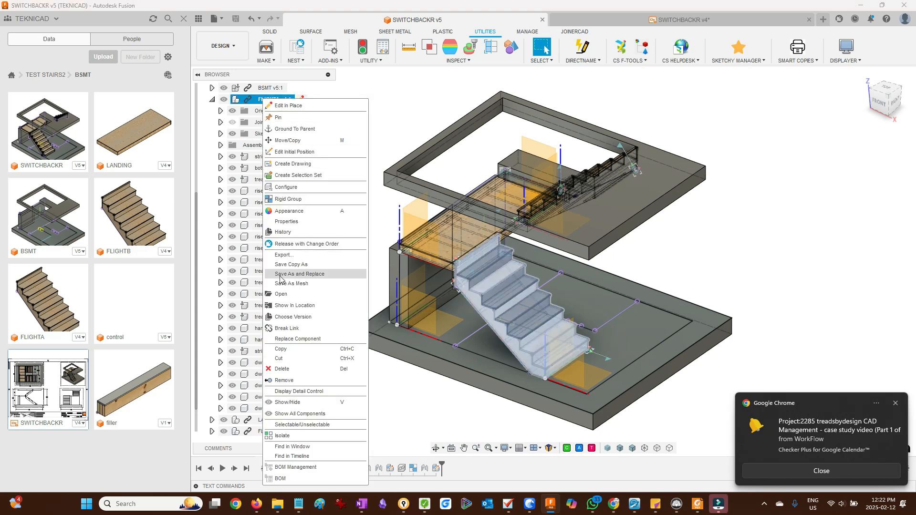
{"action": "left_click", "coordinate": [293, 295]}
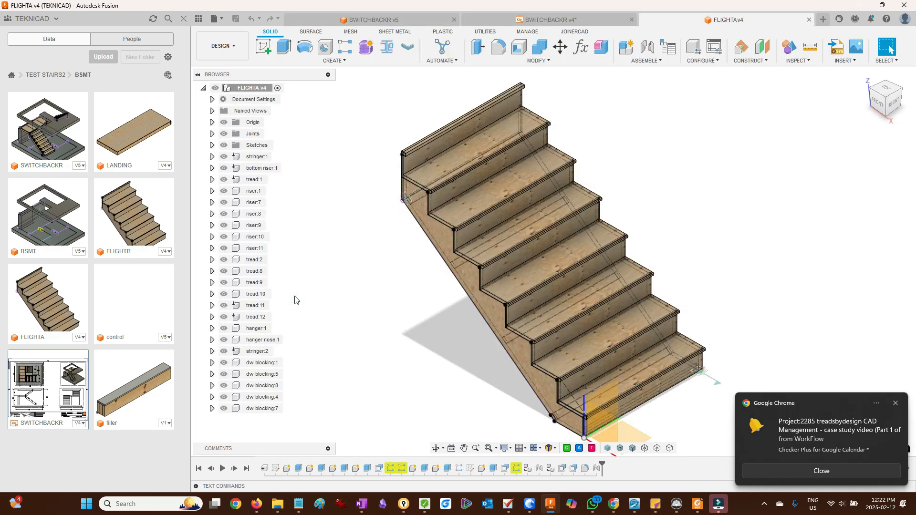
- Apply Link Size/Description to the five DW blocking components in FLIGHTA
{"action": "left_click", "coordinate": [261, 363]}
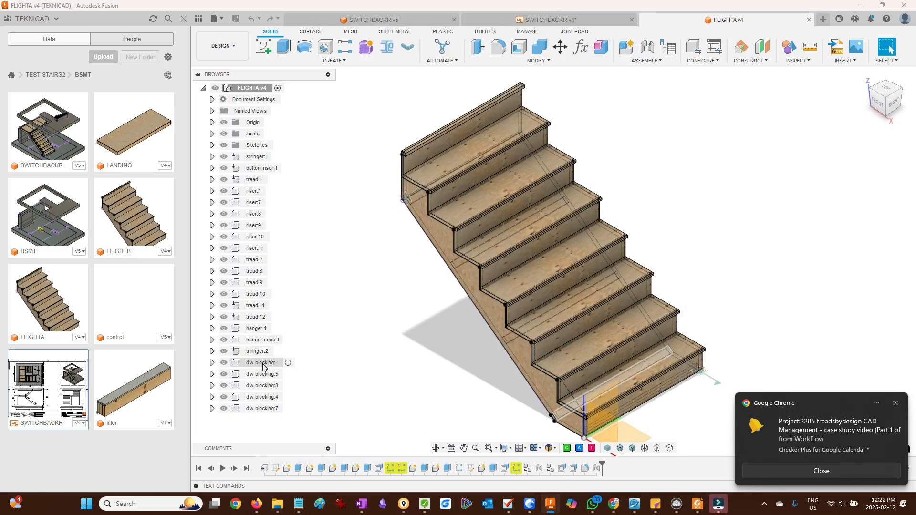
{"action": "left_click", "coordinate": [258, 408], "text": "shift"}
{"action": "right_click", "coordinate": [258, 409]}
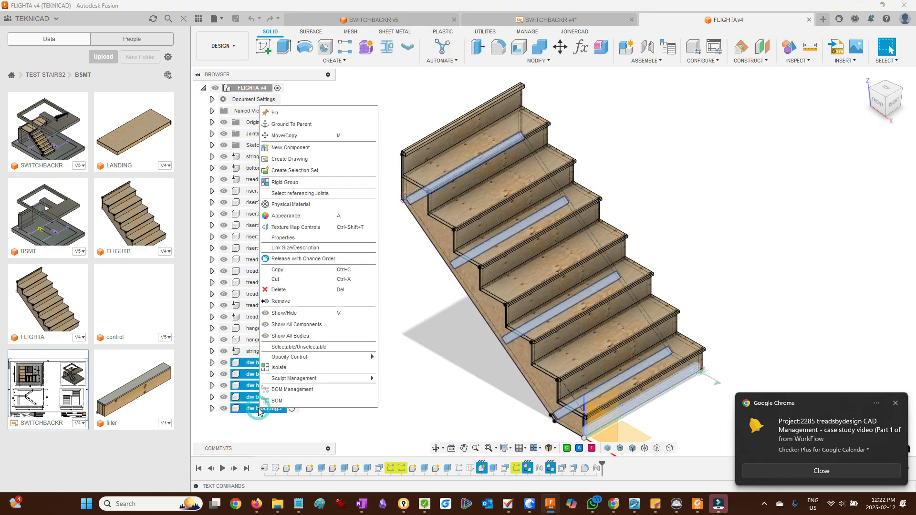
{"action": "left_click", "coordinate": [299, 248]}
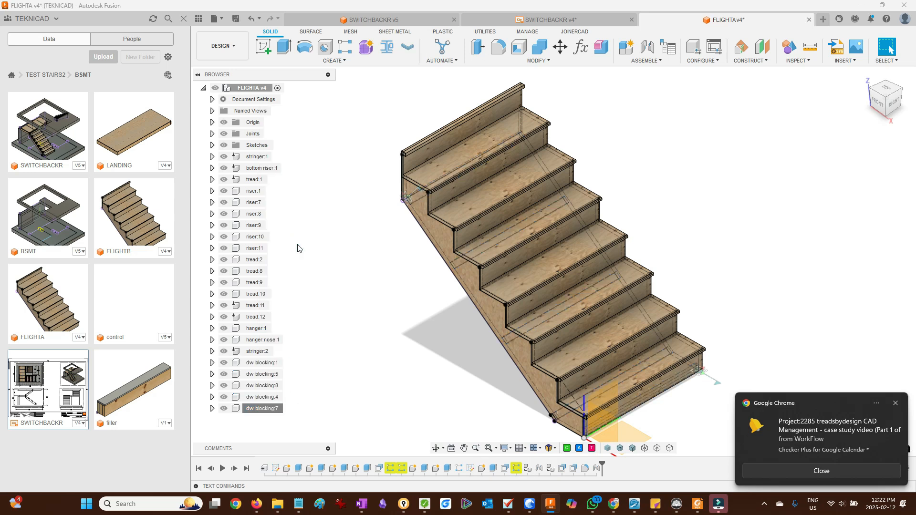
- Save the FLIGHTA changes as a new version and close its document
{"action": "left_click", "coordinate": [810, 20]}
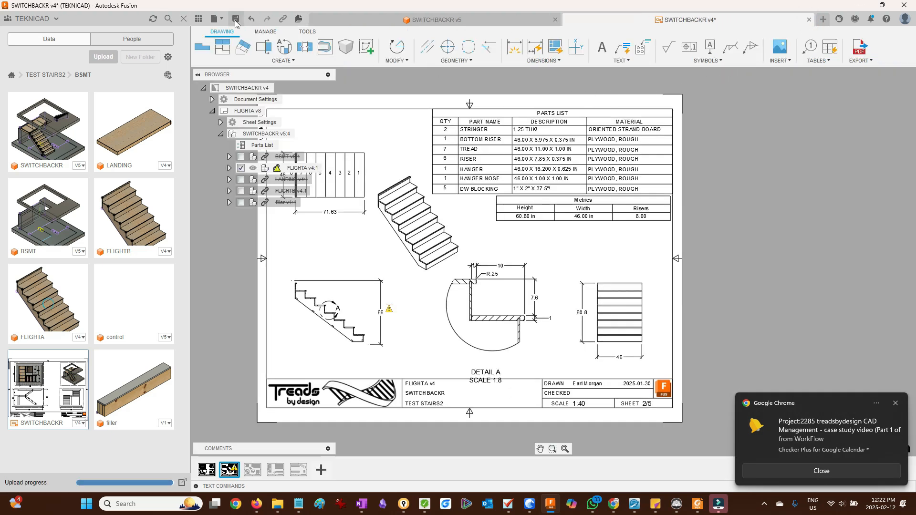
{"action": "left_click", "coordinate": [236, 20]}
{"action": "key", "text": "Return"}
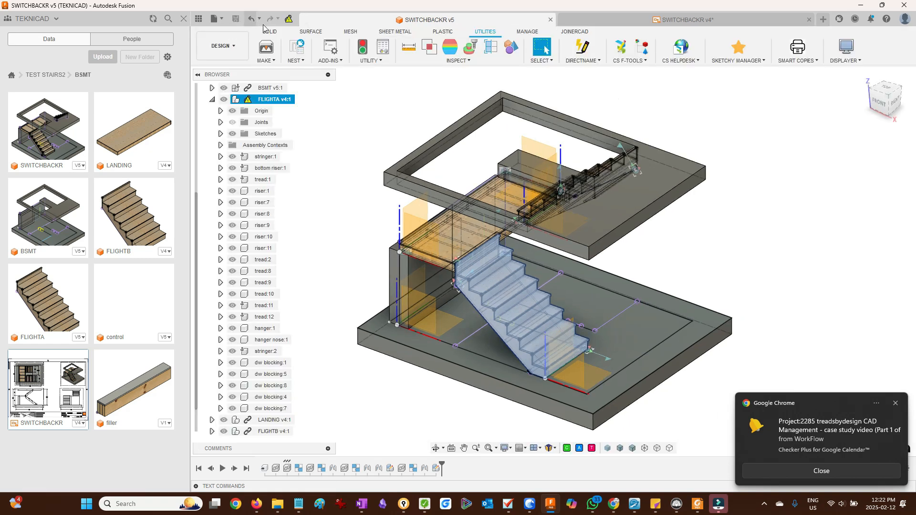
- Update the out-of-date FLIGHTA reference in the SWITCHBACKR assembly and save the assembly
{"action": "left_click", "coordinate": [289, 19]}
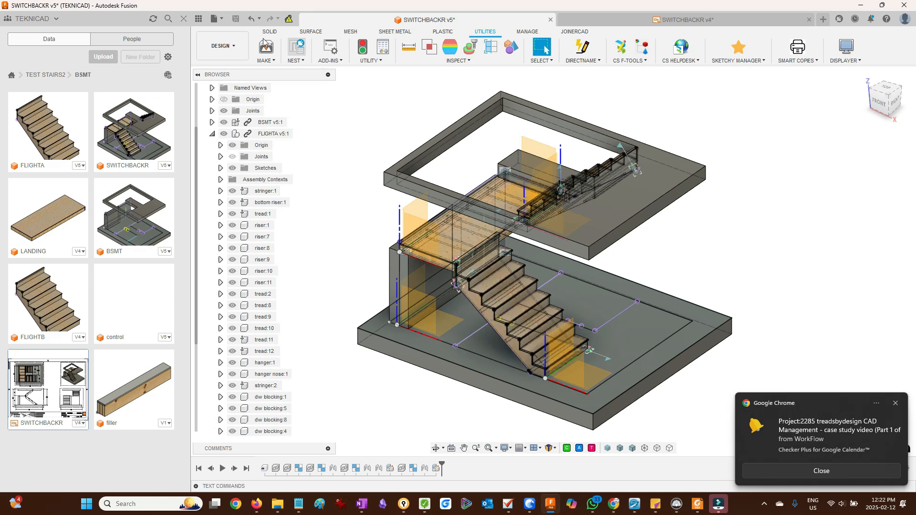
{"action": "left_click", "coordinate": [236, 18]}
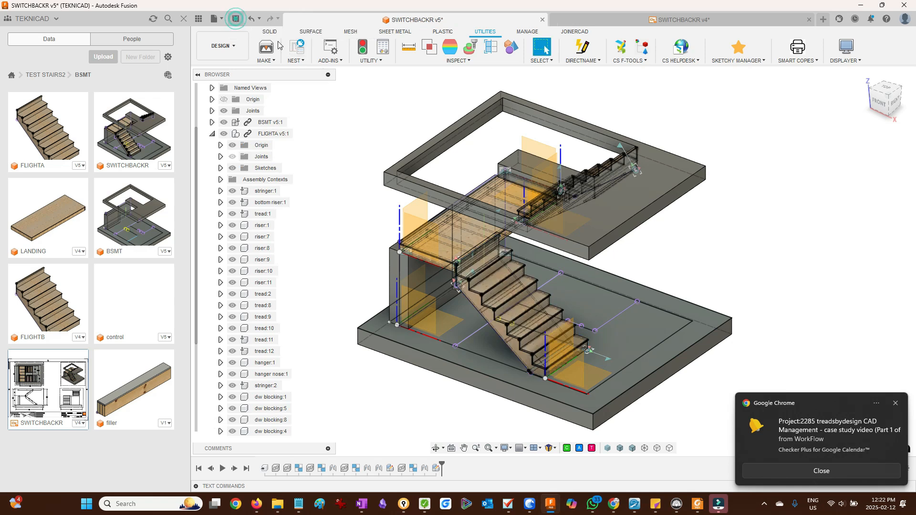
{"action": "key", "text": "Return"}
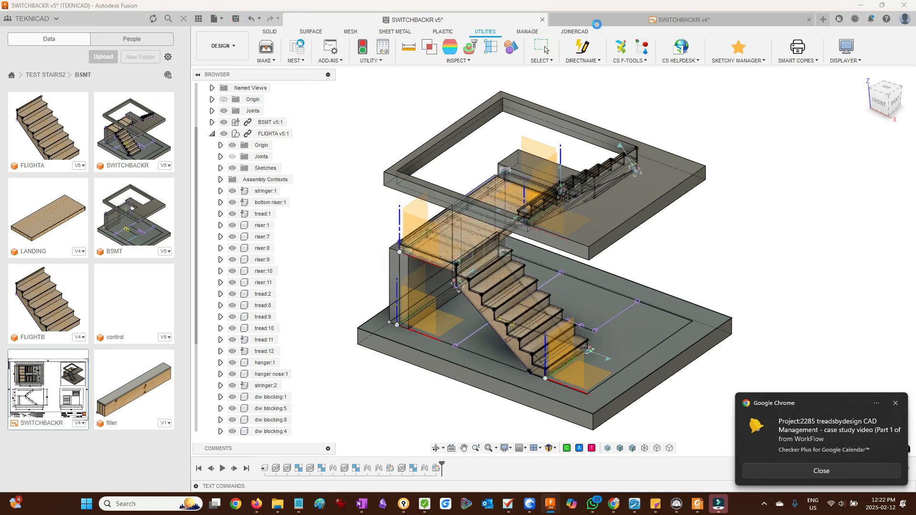
- Switch to the SWITCHBACKR drawing and zoom in on the DW blocking description in its parts list
{"action": "left_click", "coordinate": [605, 24]}
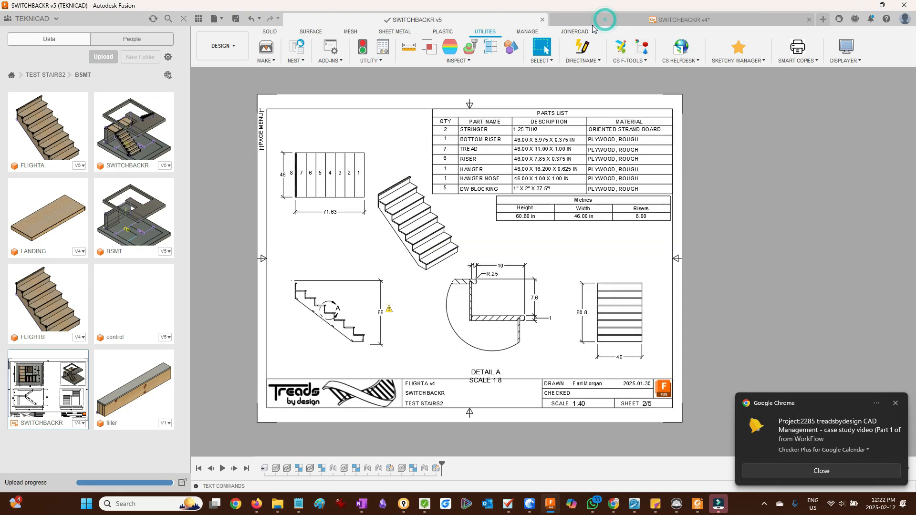
{"action": "mouse_move", "coordinate": [283, 20]}
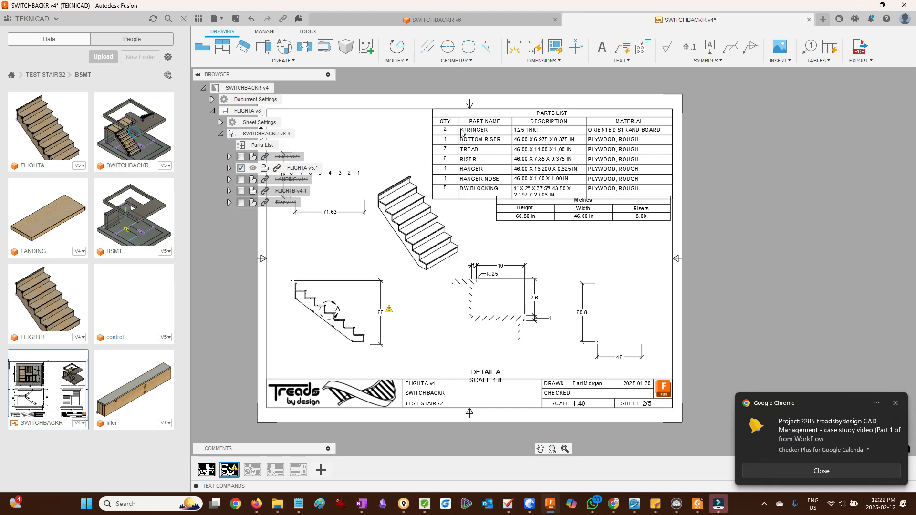
{"action": "scroll", "coordinate": [568, 181], "scroll_direction": "up", "scroll_amount": 5}
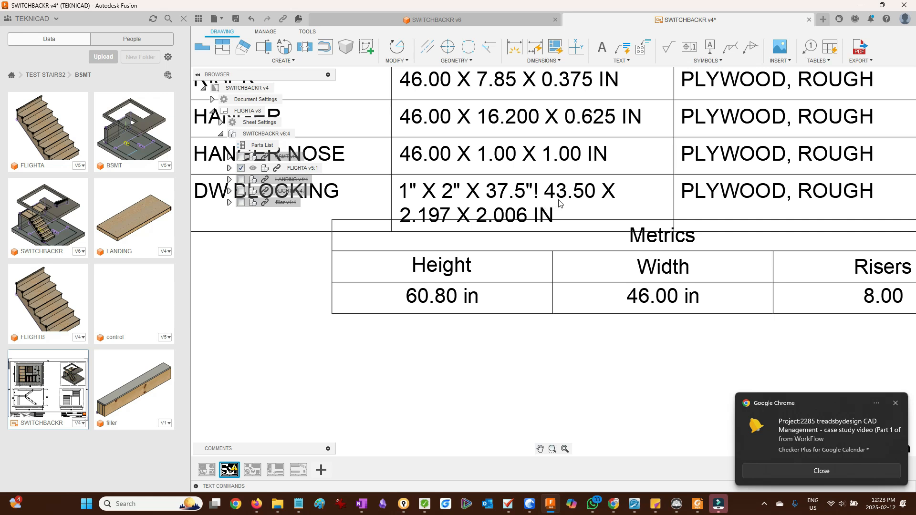
{"action": "scroll", "coordinate": [530, 191], "scroll_direction": "down", "scroll_amount": 10}
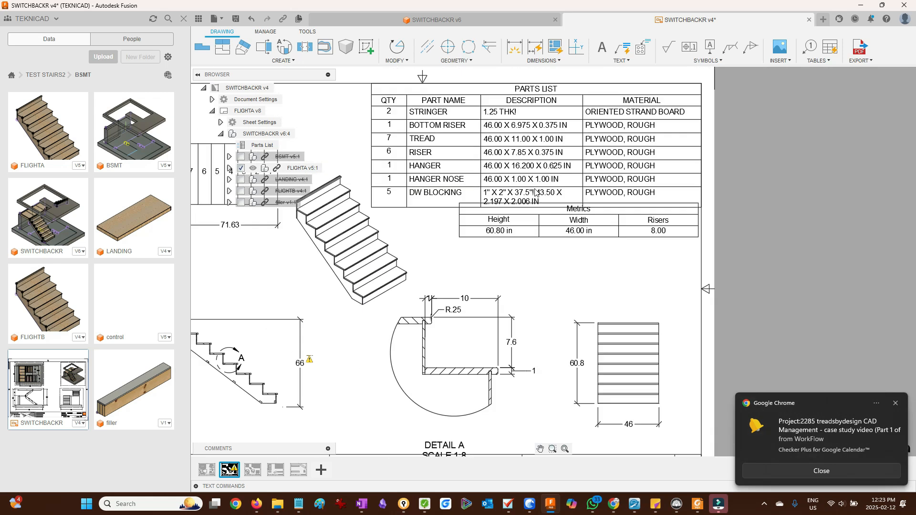
{"action": "scroll", "coordinate": [470, 206], "scroll_direction": "up", "scroll_amount": 1}
{"action": "double_click", "coordinate": [539, 218]}
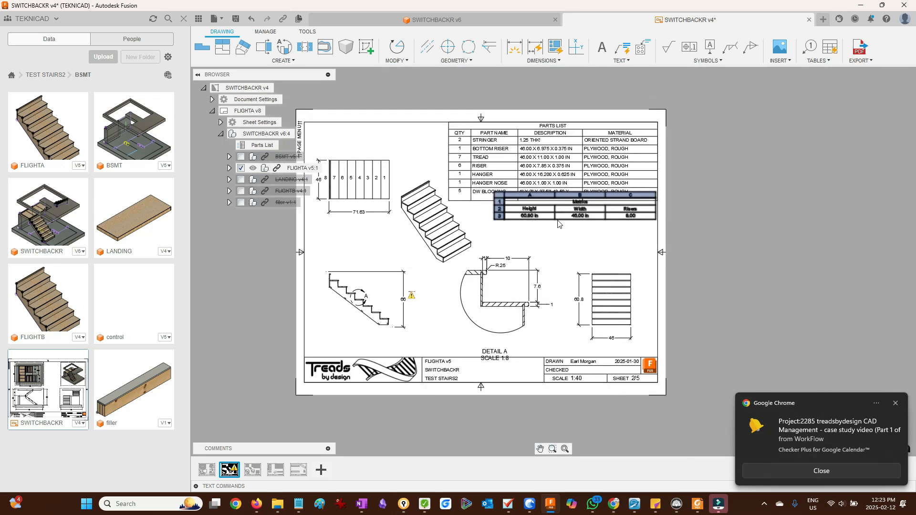
{"action": "left_click", "coordinate": [555, 219]}
{"action": "left_click_drag", "start_coordinate": [556, 218], "coordinate": [554, 223]}
{"action": "left_click", "coordinate": [555, 223]}
{"action": "scroll", "coordinate": [694, 227], "scroll_direction": "up", "scroll_amount": 4}
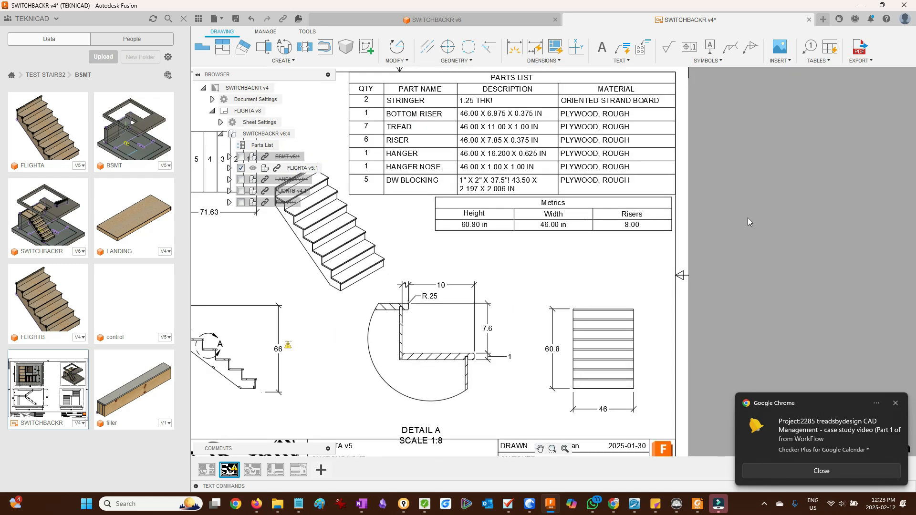
{"action": "scroll", "coordinate": [746, 201], "scroll_direction": "down", "scroll_amount": 3}
{"action": "scroll", "coordinate": [586, 191], "scroll_direction": "up", "scroll_amount": 5}
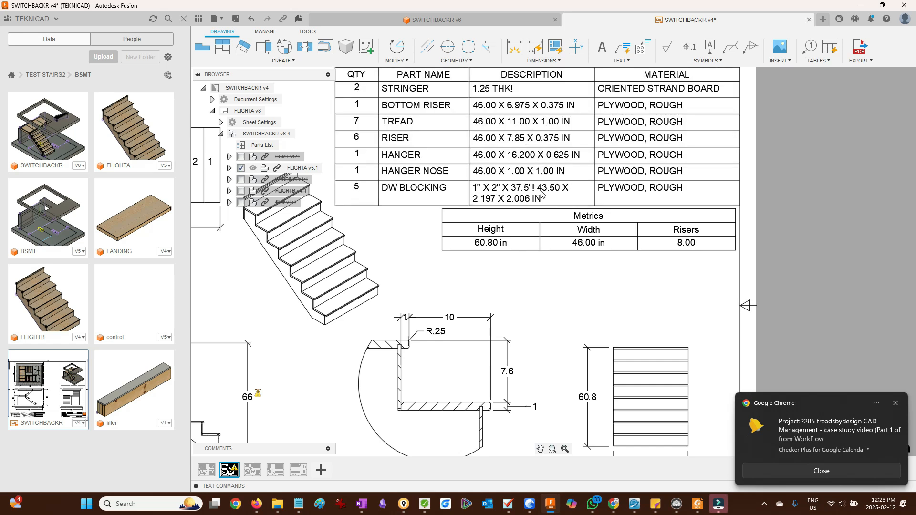
- Switch to the FLIGHTB sheet and nudge the plan view's 46 dimension text clear of the view
{"action": "scroll", "coordinate": [540, 193], "scroll_direction": "down", "scroll_amount": 3}
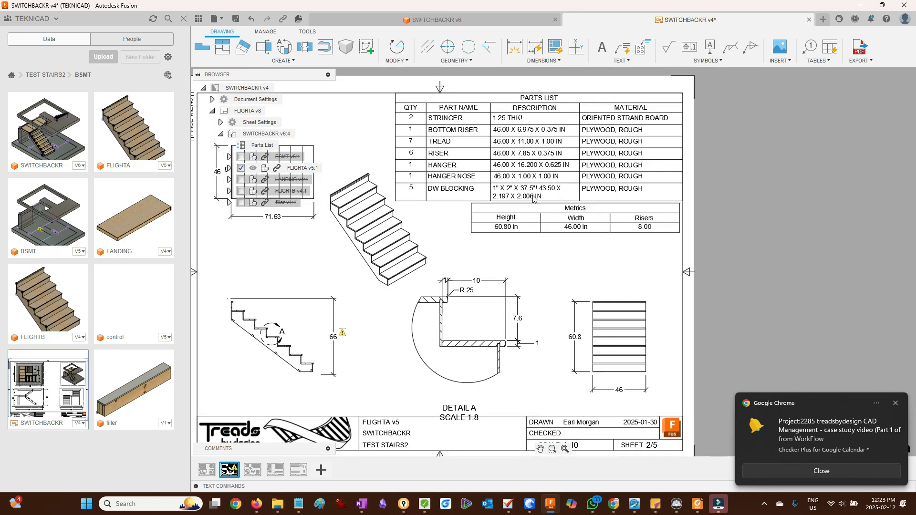
{"action": "scroll", "coordinate": [533, 198], "scroll_direction": "up", "scroll_amount": 3}
{"action": "scroll", "coordinate": [536, 188], "scroll_direction": "down", "scroll_amount": 4}
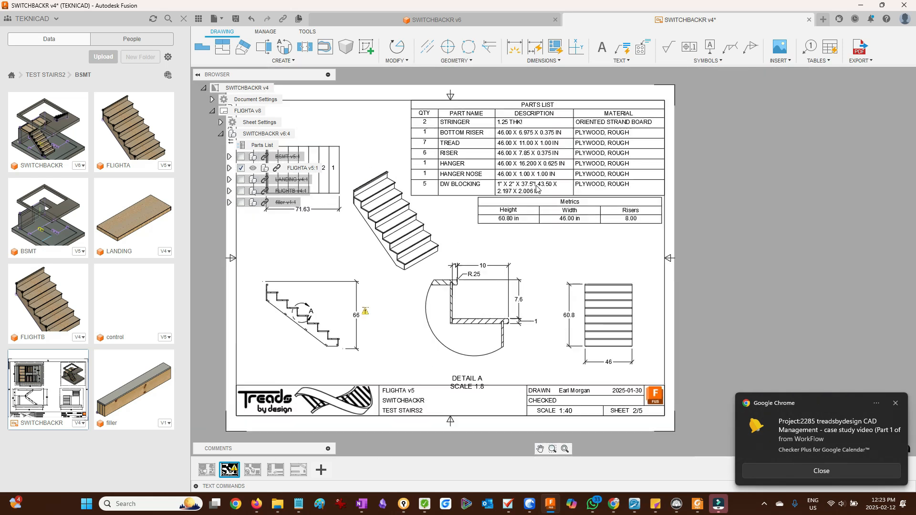
{"action": "scroll", "coordinate": [538, 188], "scroll_direction": "down", "scroll_amount": 3}
{"action": "scroll", "coordinate": [457, 217], "scroll_direction": "up", "scroll_amount": 3}
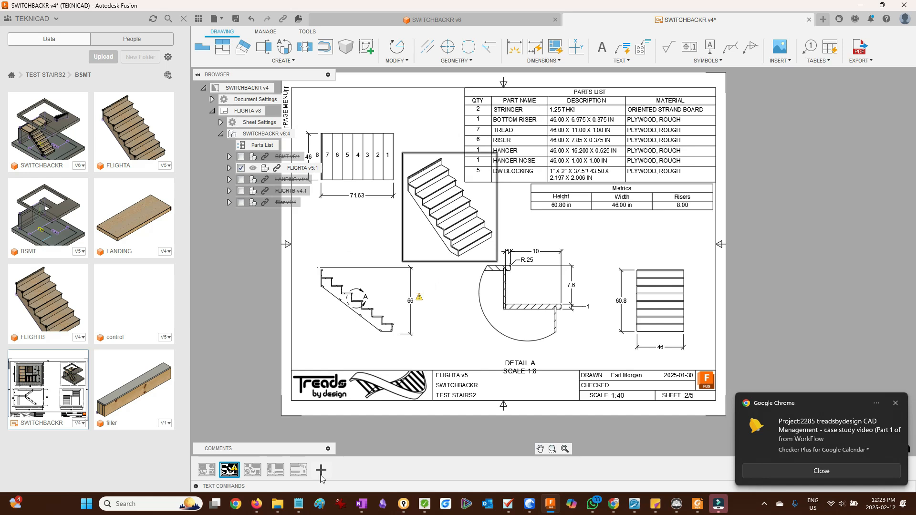
{"action": "left_click", "coordinate": [253, 471]}
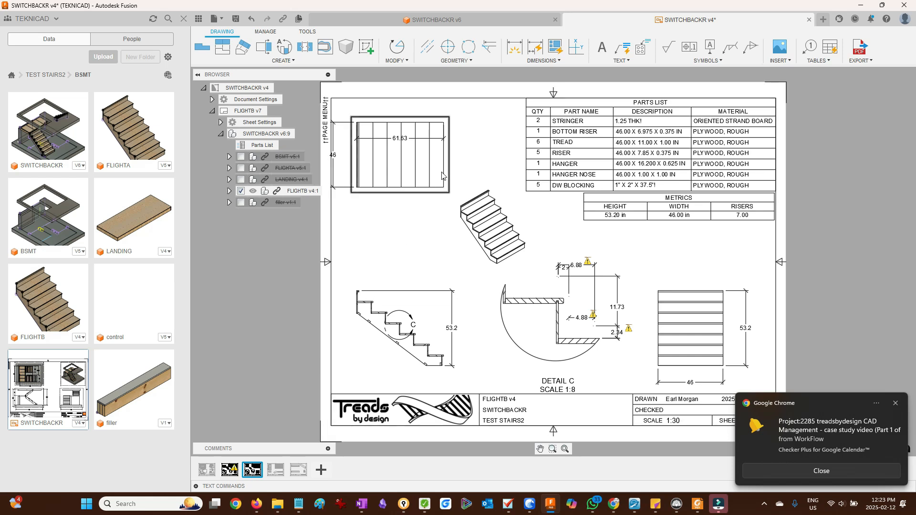
{"action": "left_click_drag", "start_coordinate": [449, 168], "coordinate": [457, 163]}
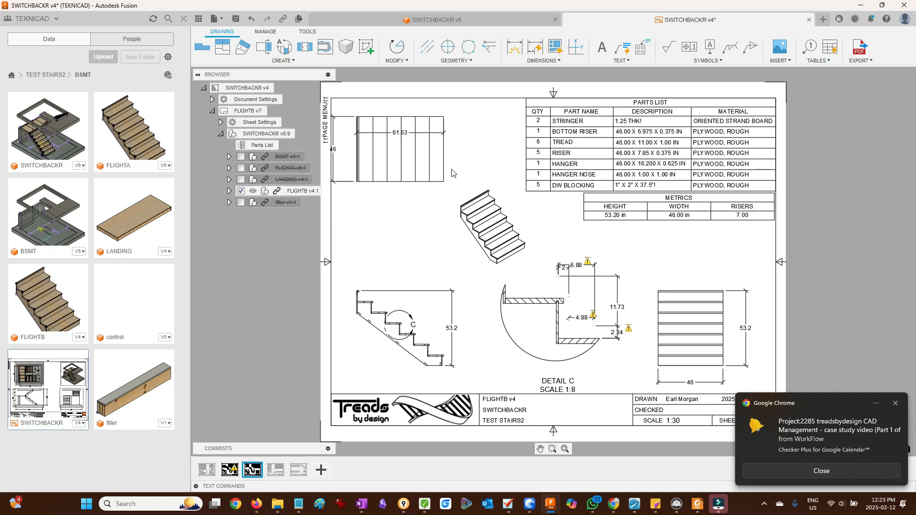
{"action": "left_click", "coordinate": [334, 182]}
{"action": "left_click_drag", "start_coordinate": [334, 183], "coordinate": [348, 182]}
{"action": "left_click", "coordinate": [282, 372]}
- Reposition the detail C boundary circle on the FLIGHTB stair side view
{"action": "scroll", "coordinate": [389, 318], "scroll_direction": "up", "scroll_amount": 4}
{"action": "scroll", "coordinate": [414, 318], "scroll_direction": "up", "scroll_amount": 2}
{"action": "left_click", "coordinate": [421, 304]}
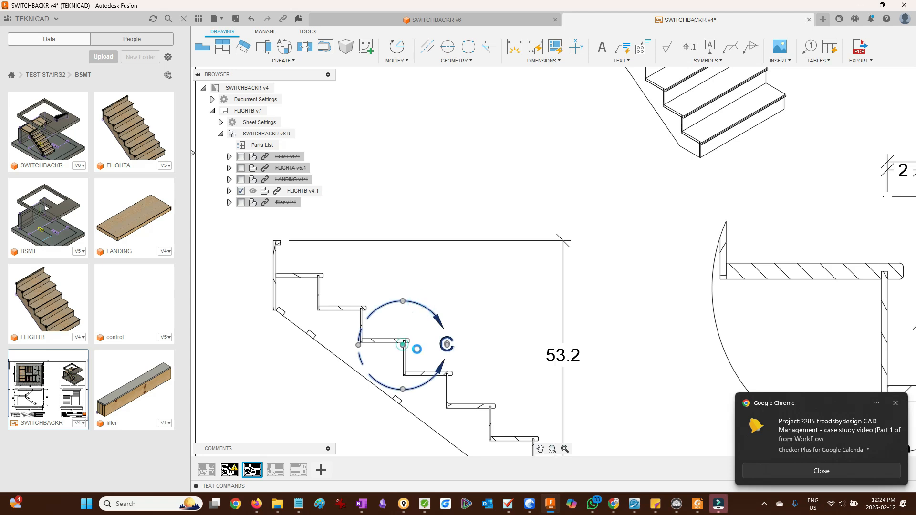
{"action": "left_click_drag", "start_coordinate": [416, 349], "coordinate": [433, 361]}
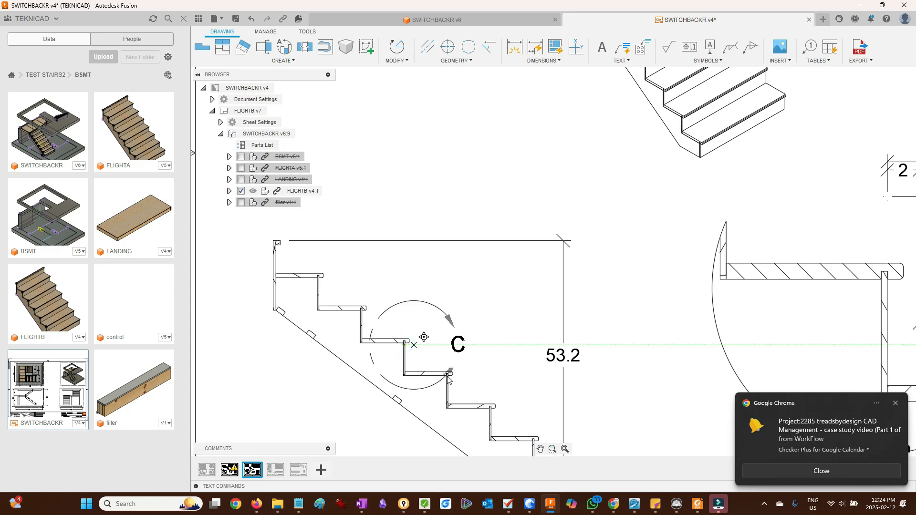
{"action": "scroll", "coordinate": [448, 376], "scroll_direction": "up", "scroll_amount": 3}
{"action": "scroll", "coordinate": [444, 374], "scroll_direction": "down", "scroll_amount": 2}
{"action": "left_click", "coordinate": [424, 355]}
{"action": "scroll", "coordinate": [424, 356], "scroll_direction": "down", "scroll_amount": 5}
{"action": "scroll", "coordinate": [524, 390], "scroll_direction": "up", "scroll_amount": 5}
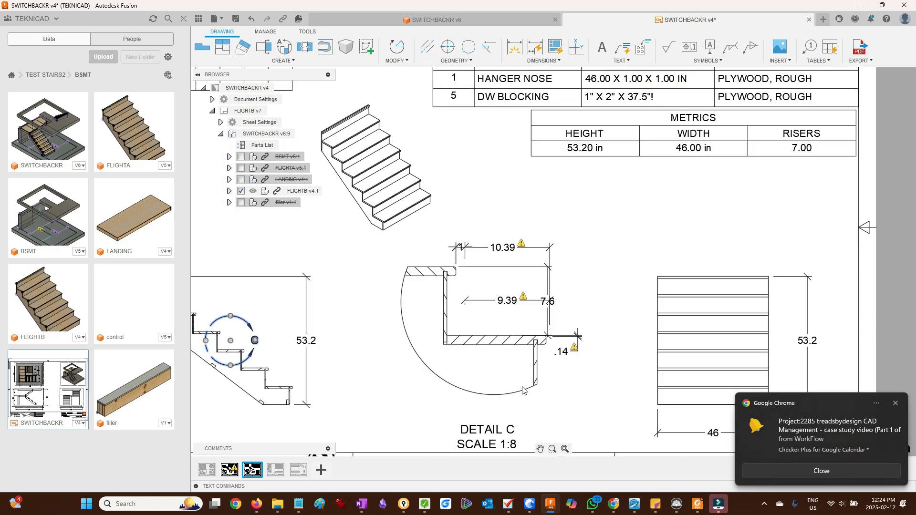
- Delete all the broken dimensions from detail view C
{"action": "scroll", "coordinate": [524, 391], "scroll_direction": "up", "scroll_amount": 1}
{"action": "left_click", "coordinate": [615, 237]}
{"action": "left_click_drag", "start_coordinate": [578, 201], "coordinate": [529, 289]}
{"action": "left_click", "coordinate": [599, 221]}
{"action": "left_click", "coordinate": [533, 230]}
{"action": "key", "text": "Delete"}
{"action": "left_click", "coordinate": [534, 291]}
{"action": "key", "text": "Delete"}
{"action": "left_click", "coordinate": [458, 239]}
{"action": "key", "text": "Delete"}
{"action": "left_click", "coordinate": [567, 347]}
{"action": "key", "text": "Delete"}
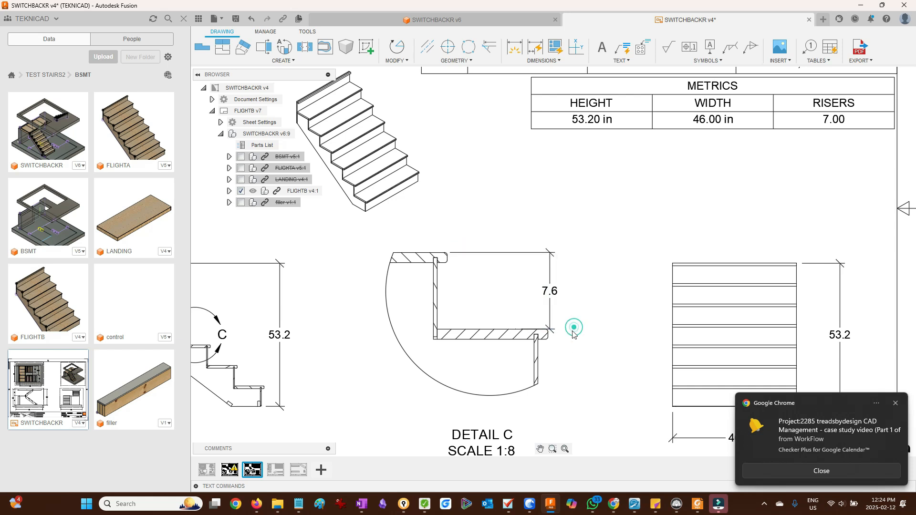
{"action": "left_click", "coordinate": [550, 267]}
{"action": "key", "text": "Delete"}
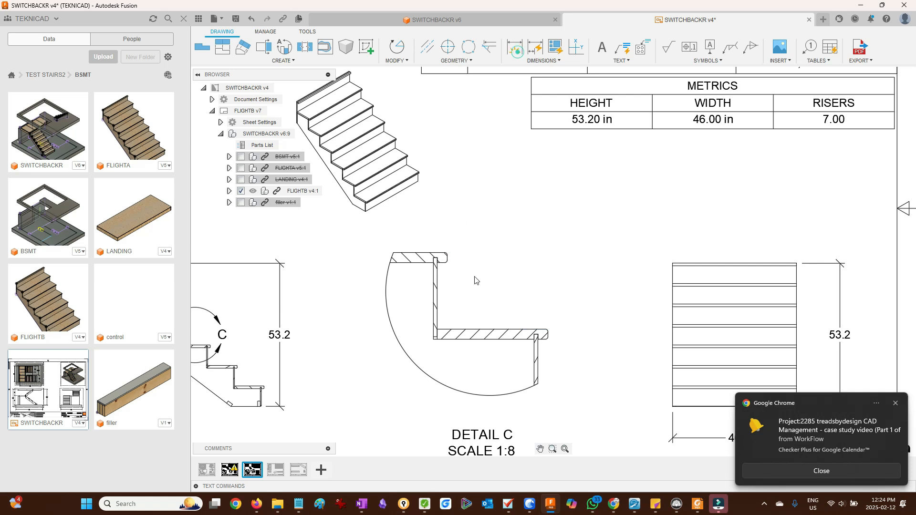
- Re-dimension detail view C's tread length, riser height and nosing thickness
{"action": "scroll", "coordinate": [497, 321], "scroll_direction": "up", "scroll_amount": 2}
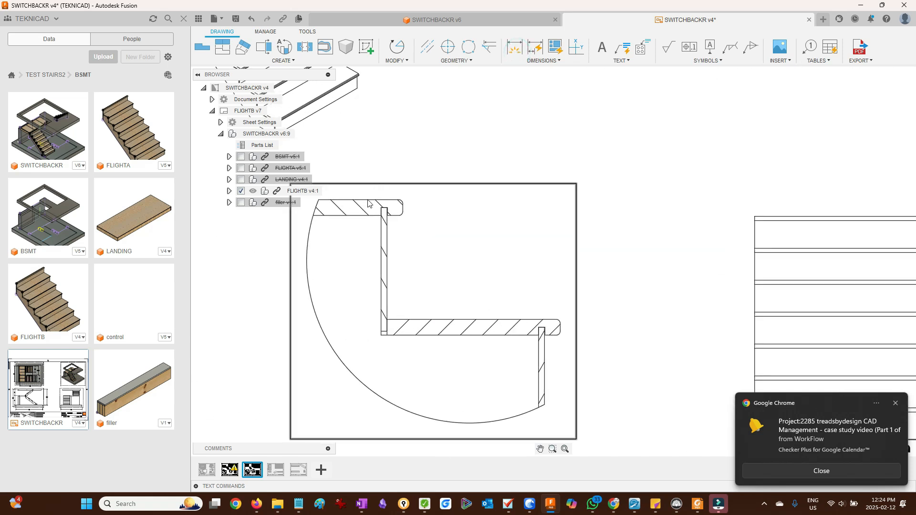
{"action": "left_click", "coordinate": [514, 50]}
{"action": "left_click", "coordinate": [369, 199]}
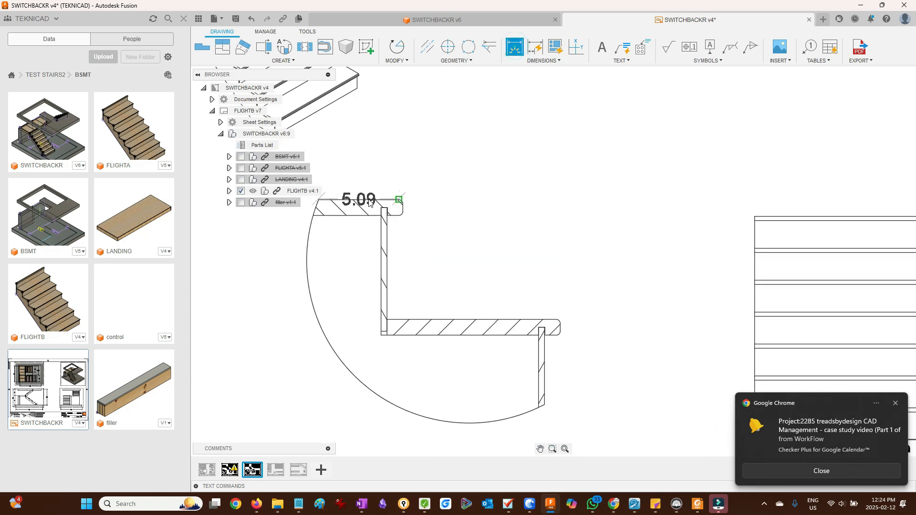
{"action": "left_click", "coordinate": [516, 320]}
{"action": "left_click", "coordinate": [594, 274]}
{"action": "scroll", "coordinate": [563, 306], "scroll_direction": "up", "scroll_amount": 3}
{"action": "left_click", "coordinate": [510, 286]}
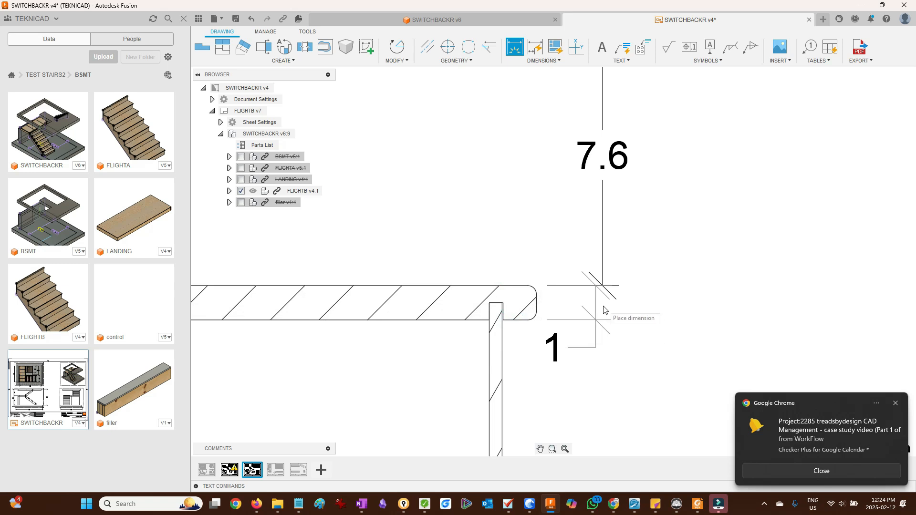
{"action": "scroll", "coordinate": [603, 305], "scroll_direction": "up", "scroll_amount": 3}
{"action": "left_click", "coordinate": [597, 282]}
{"action": "scroll", "coordinate": [554, 301], "scroll_direction": "down", "scroll_amount": 4}
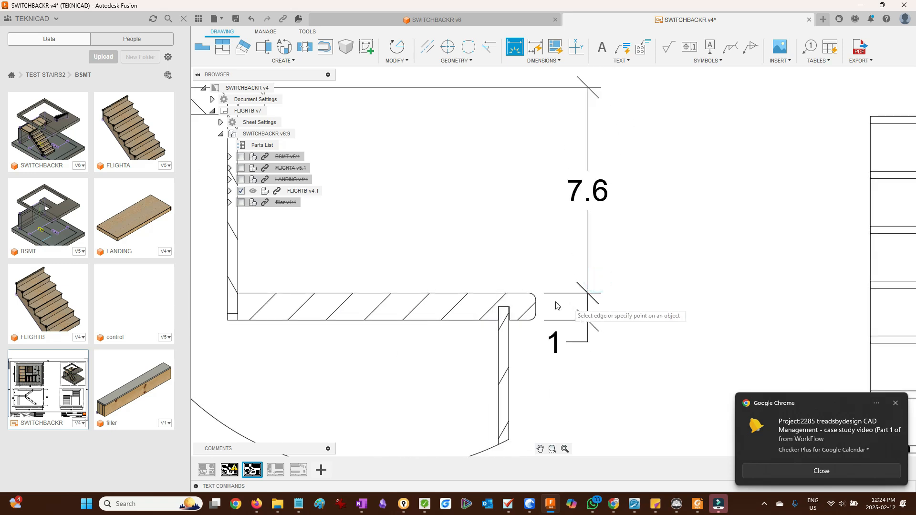
{"action": "left_click", "coordinate": [537, 310]}
{"action": "scroll", "coordinate": [505, 282], "scroll_direction": "down", "scroll_amount": 3}
{"action": "scroll", "coordinate": [419, 215], "scroll_direction": "up", "scroll_amount": 5}
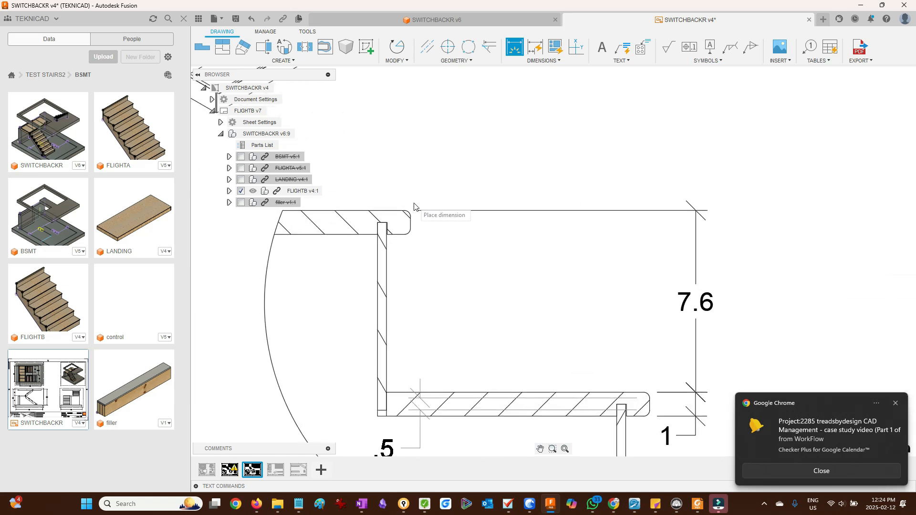
- Add the nosing overhang and nosing radius dimensions to detail view C, then fit the sheet
{"action": "left_click", "coordinate": [494, 96]}
{"action": "left_click", "coordinate": [361, 229]}
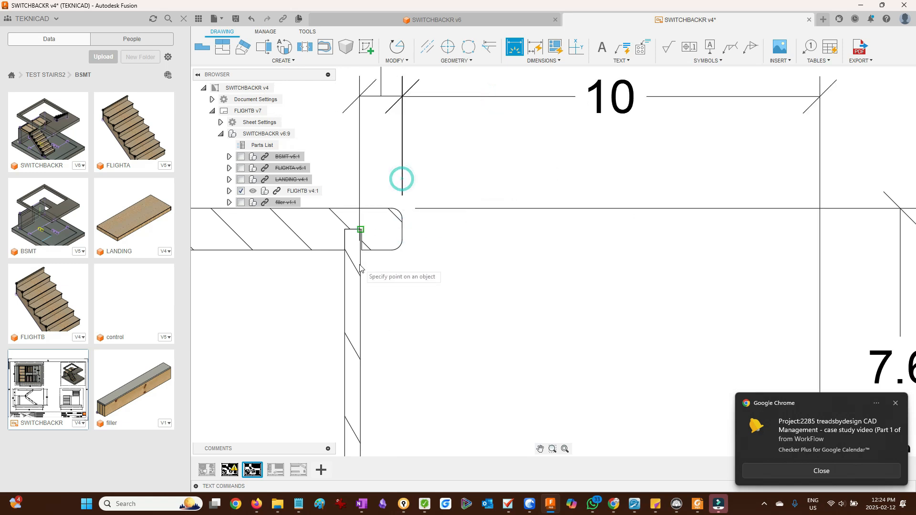
{"action": "left_click", "coordinate": [359, 260]}
{"action": "scroll", "coordinate": [388, 256], "scroll_direction": "down", "scroll_amount": 5}
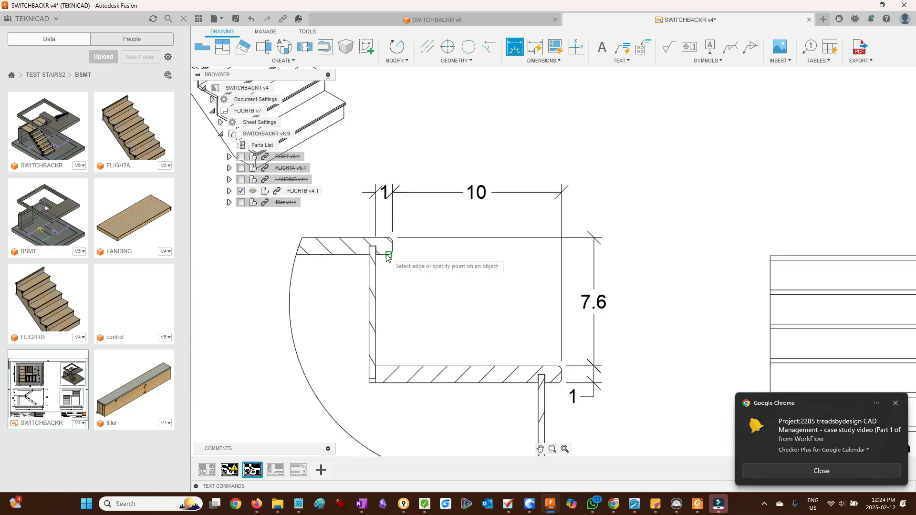
{"action": "scroll", "coordinate": [398, 255], "scroll_direction": "up", "scroll_amount": 5}
{"action": "left_click", "coordinate": [389, 249]}
{"action": "left_click", "coordinate": [416, 212]}
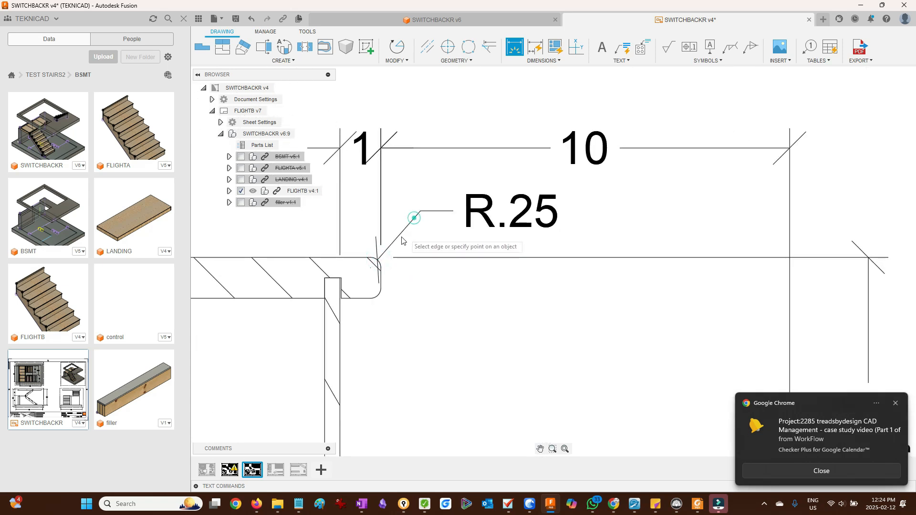
{"action": "scroll", "coordinate": [401, 229], "scroll_direction": "down", "scroll_amount": 4}
{"action": "scroll", "coordinate": [398, 239], "scroll_direction": "down", "scroll_amount": 3}
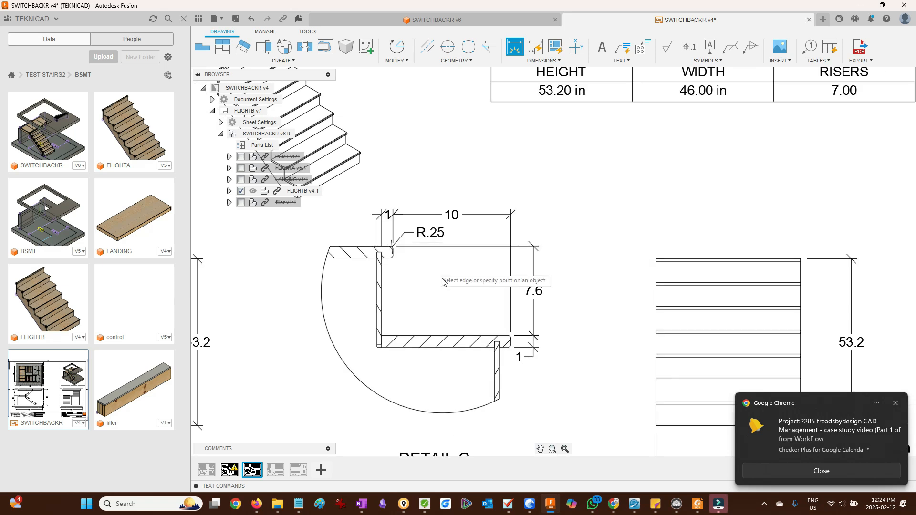
{"action": "left_click", "coordinate": [566, 450]}
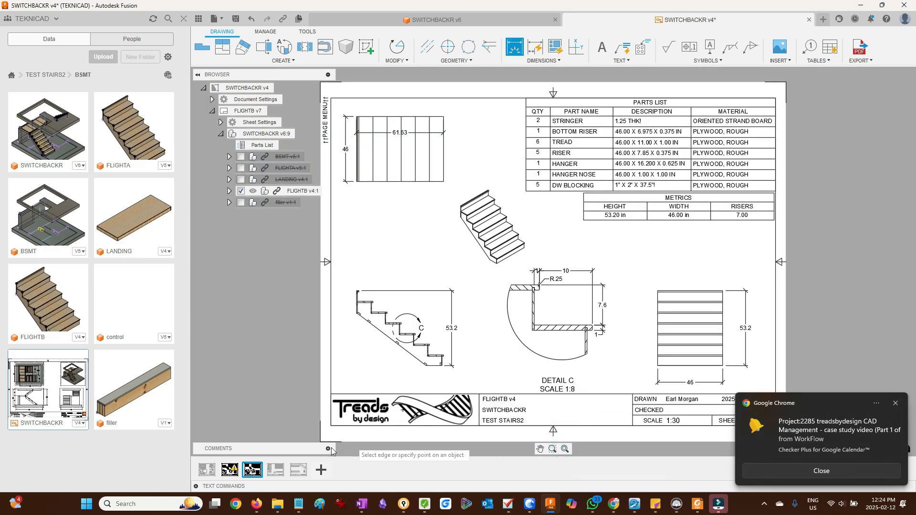
- Switch to the landing sheet and delete the stray 3.10 balloon beside the plan view
{"action": "left_click", "coordinate": [276, 471]}
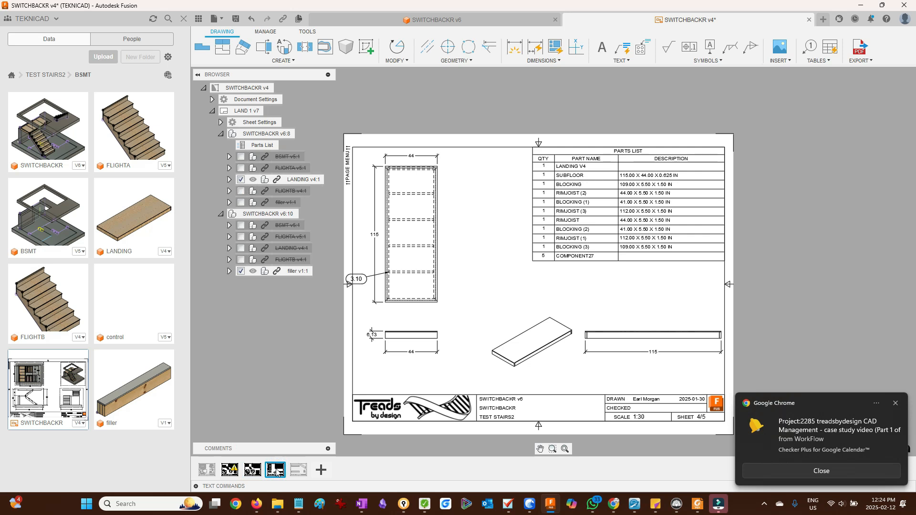
{"action": "left_click", "coordinate": [552, 449]}
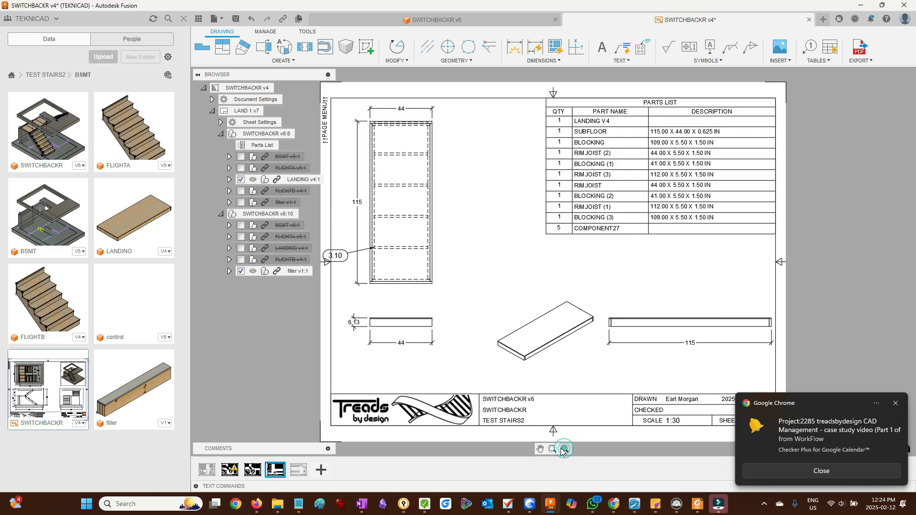
{"action": "left_click", "coordinate": [352, 257]}
{"action": "key", "text": "Delete"}
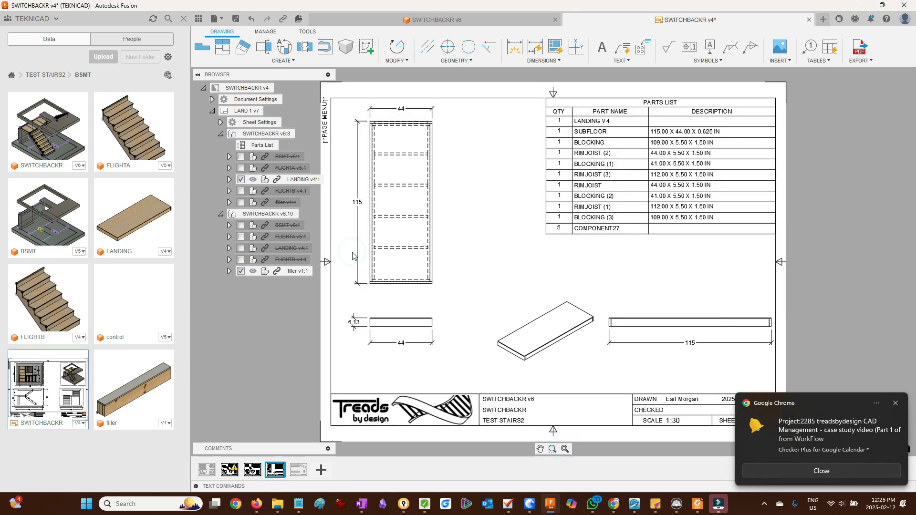
- Open the UR3WBL design from the MAIN folder of the TEST STAIRS2 project
{"action": "left_click", "coordinate": [299, 470]}
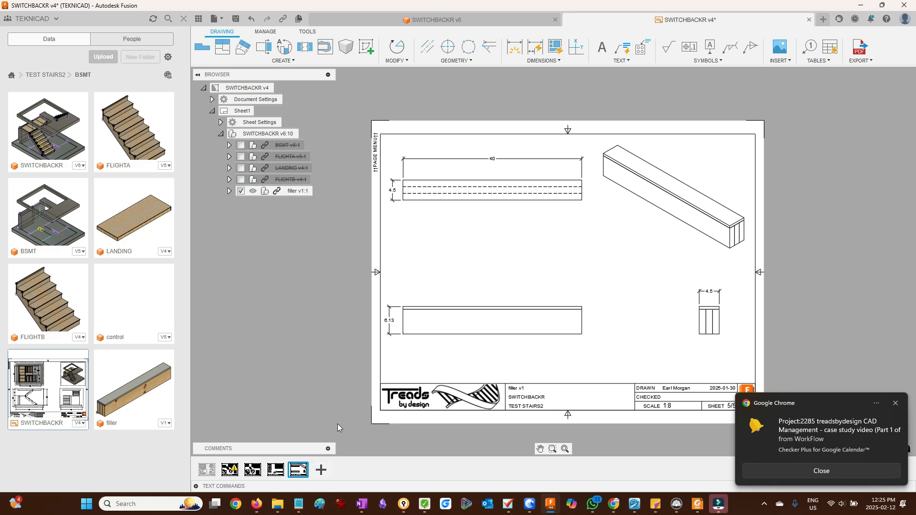
{"action": "left_click", "coordinate": [206, 470]}
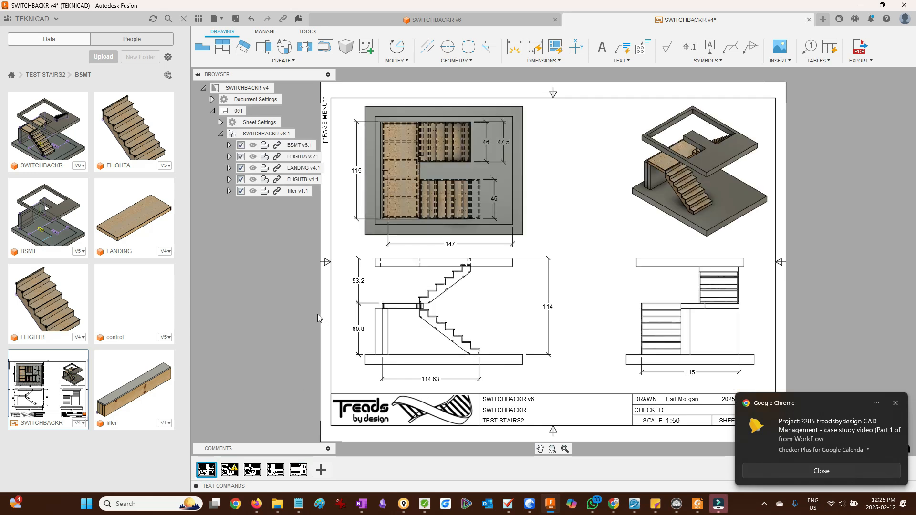
{"action": "left_click", "coordinate": [38, 76]}
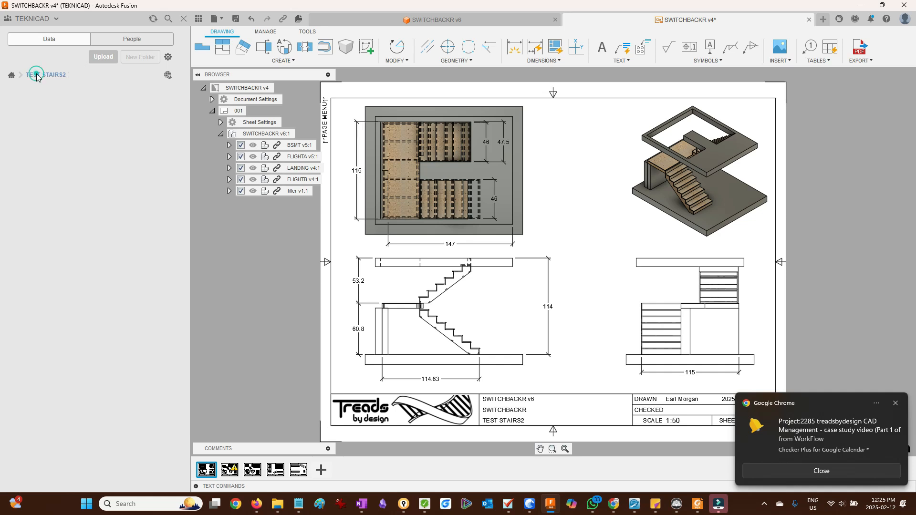
{"action": "left_click", "coordinate": [55, 125]}
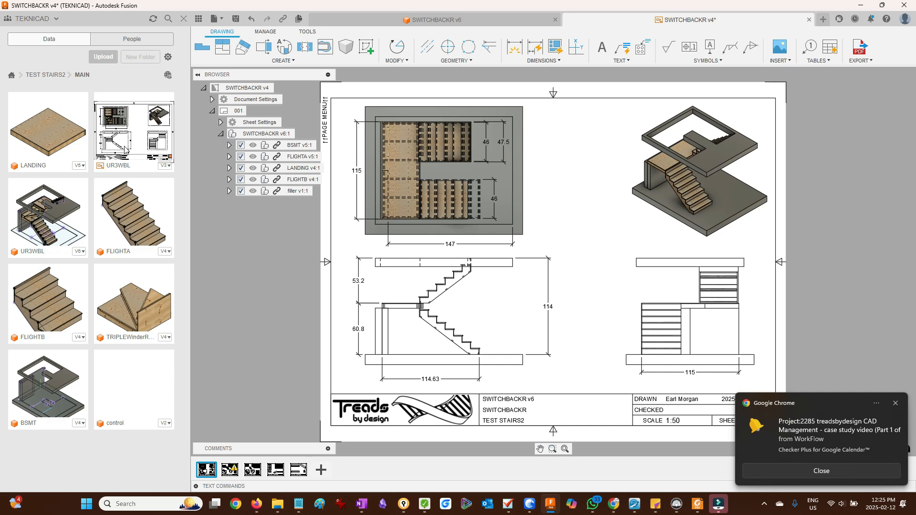
{"action": "double_click", "coordinate": [58, 208]}
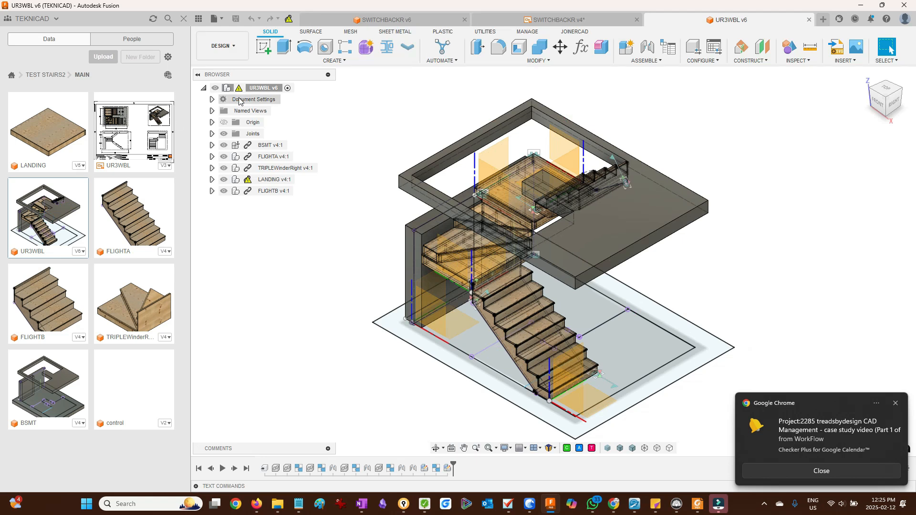
{"action": "right_click", "coordinate": [265, 470]}
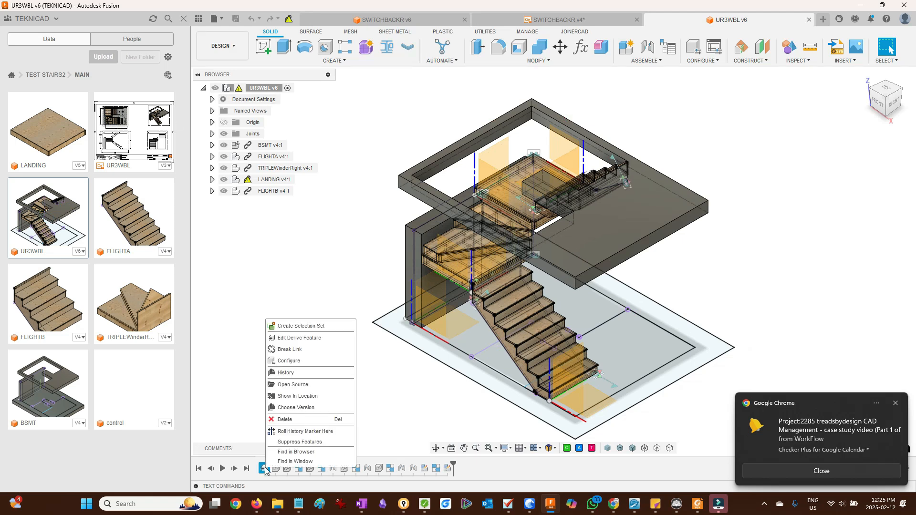
{"action": "left_click", "coordinate": [305, 339]}
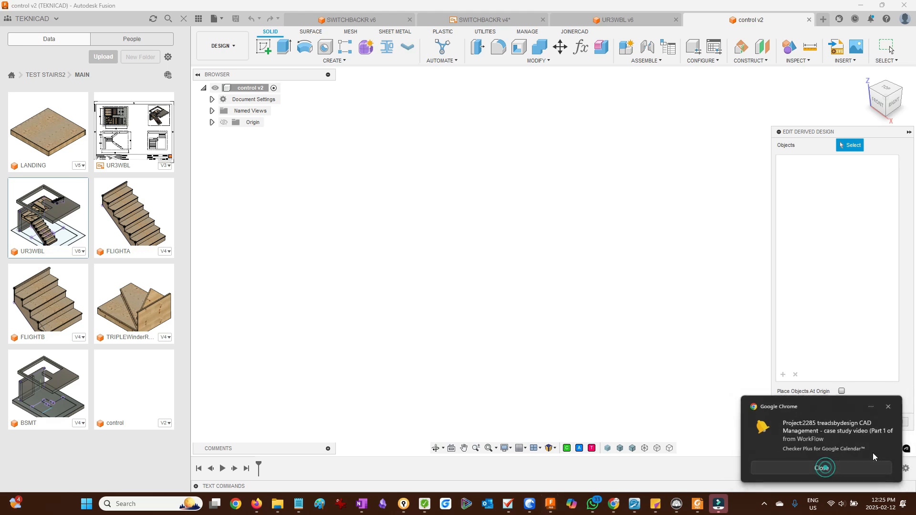
{"action": "left_click", "coordinate": [824, 470]}
{"action": "left_click", "coordinate": [893, 427]}
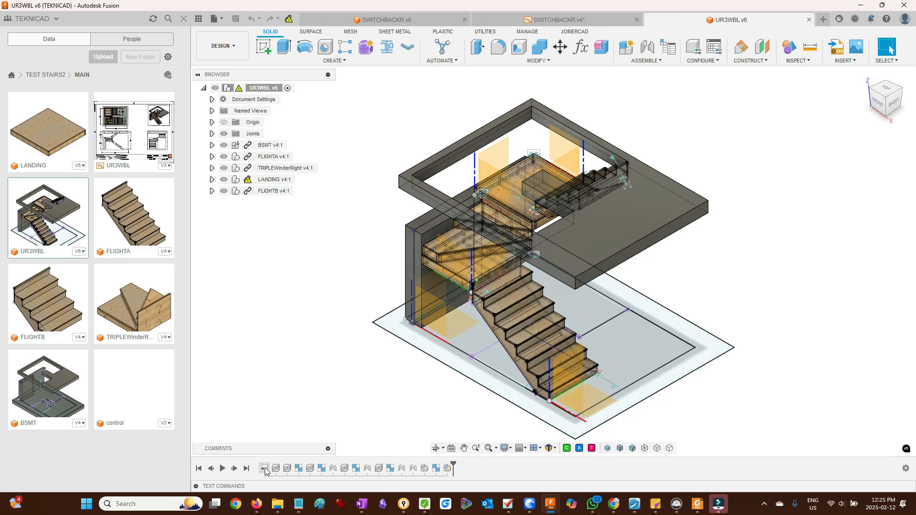
- Open the derive feature's source control design and its Parameters dialog
{"action": "right_click", "coordinate": [265, 469]}
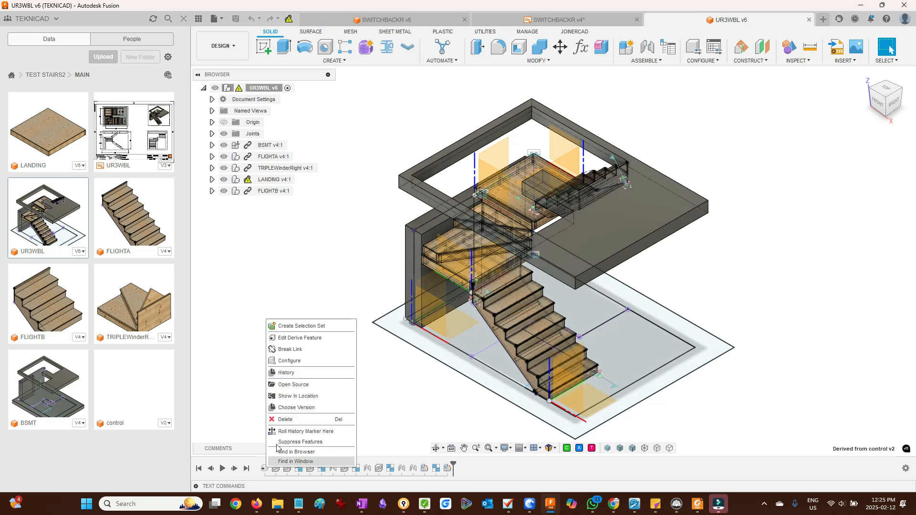
{"action": "left_click", "coordinate": [313, 386]}
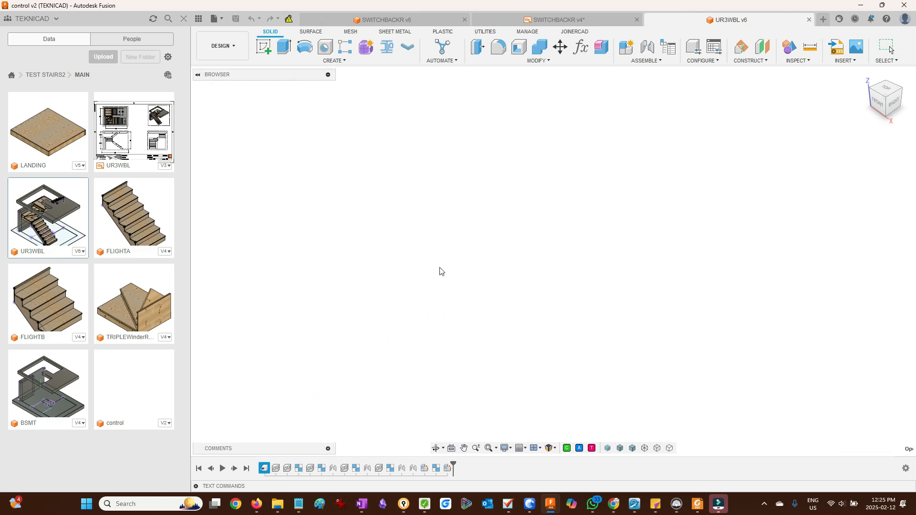
{"action": "left_click", "coordinate": [582, 47]}
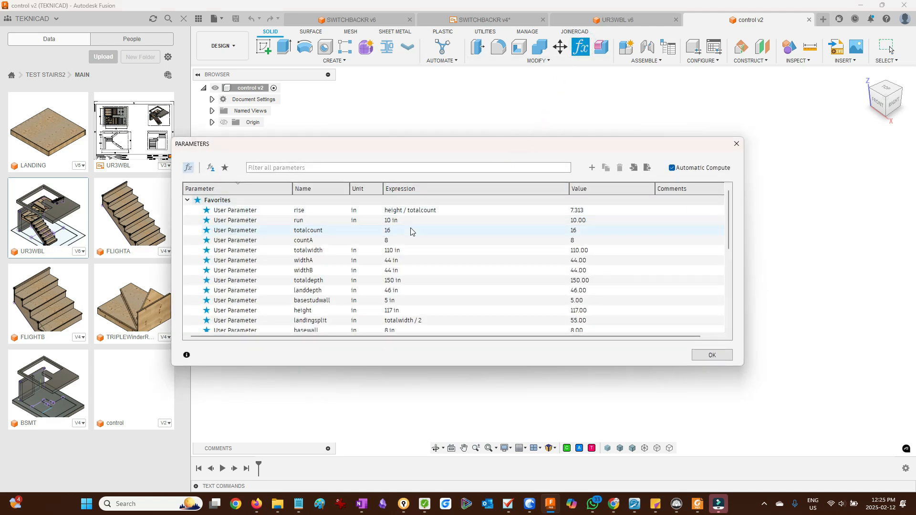
- Set the control design's totalwidth parameter to 115 in and its height parameter to 114 in
{"action": "left_click", "coordinate": [410, 252]}
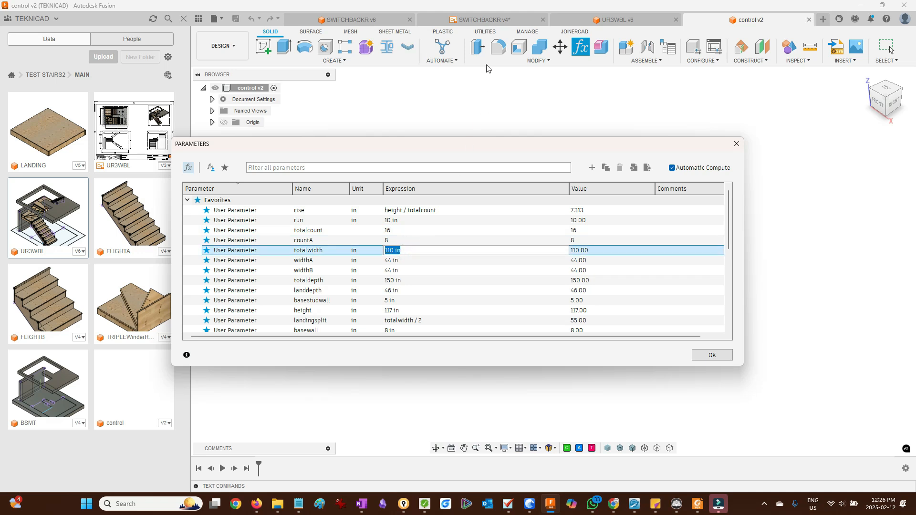
{"action": "left_click", "coordinate": [501, 20]}
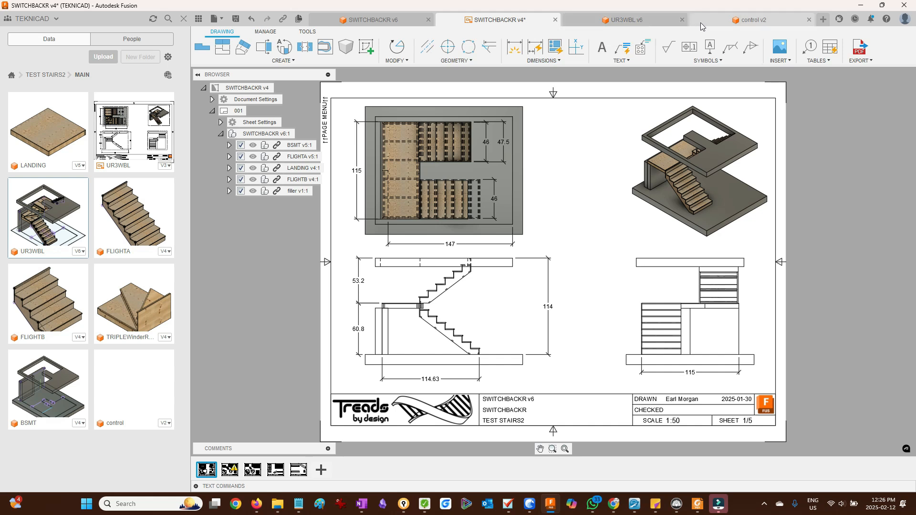
{"action": "left_click", "coordinate": [713, 21]}
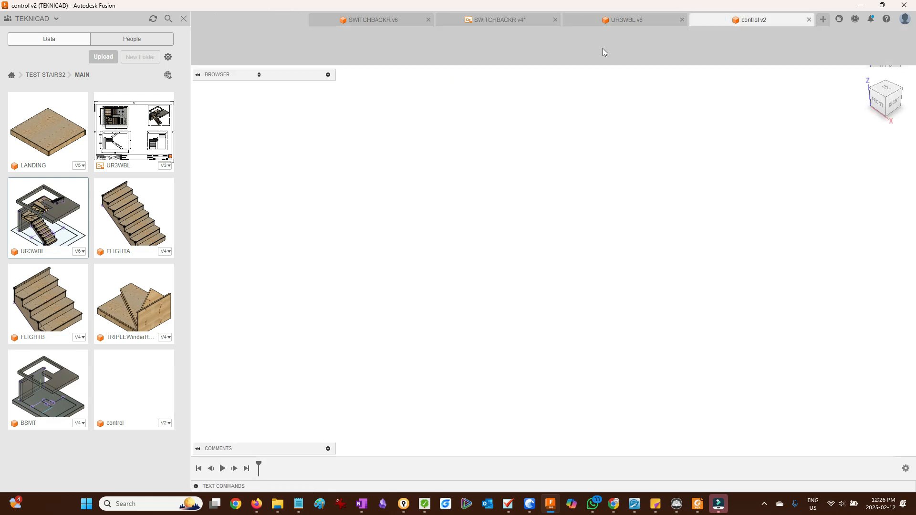
{"action": "left_click", "coordinate": [590, 53]}
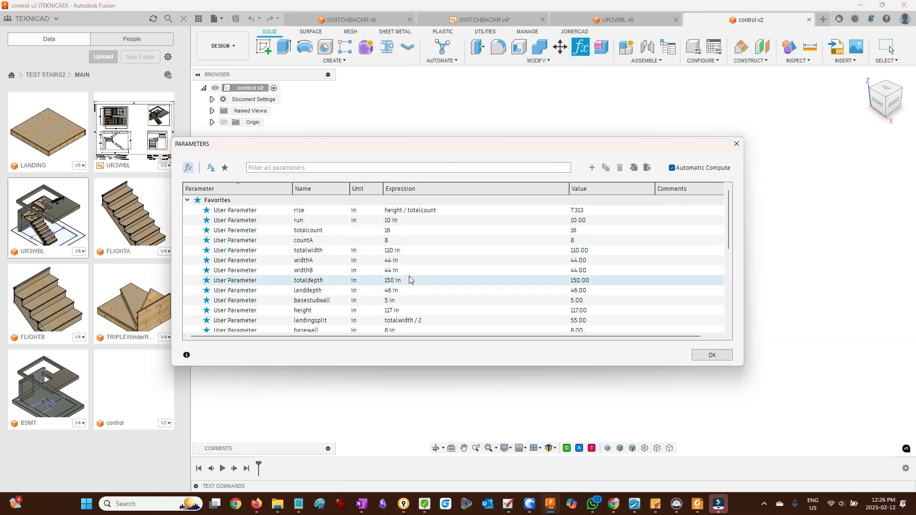
{"action": "double_click", "coordinate": [418, 251]}
{"action": "type", "text": "115"}
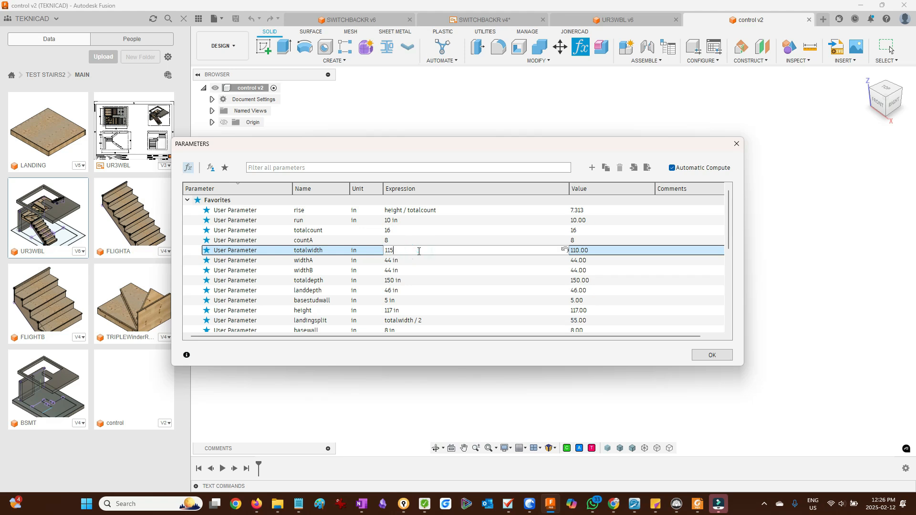
{"action": "double_click", "coordinate": [420, 311]}
{"action": "type", "text": "114"}
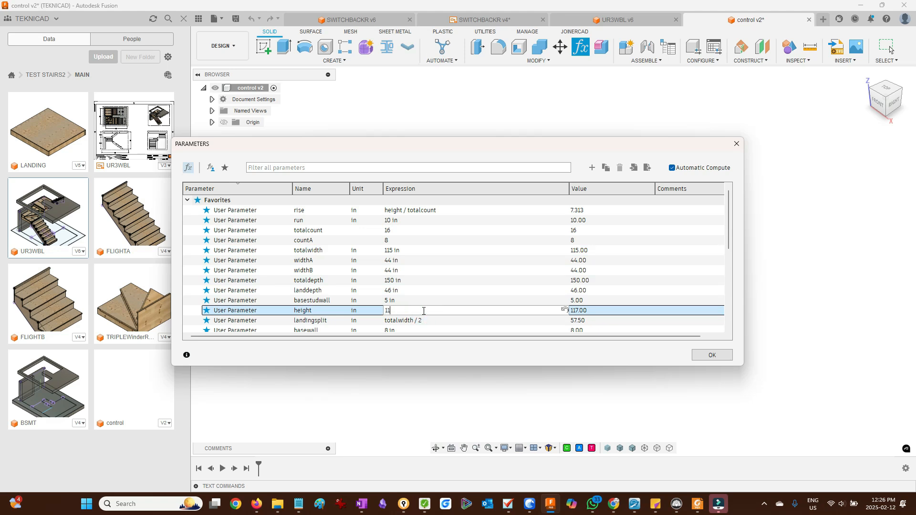
- Set widthA and widthB to 46 in and countA to 9, then apply the parameter changes
{"action": "left_click", "coordinate": [416, 260]}
{"action": "left_click", "coordinate": [416, 260]}
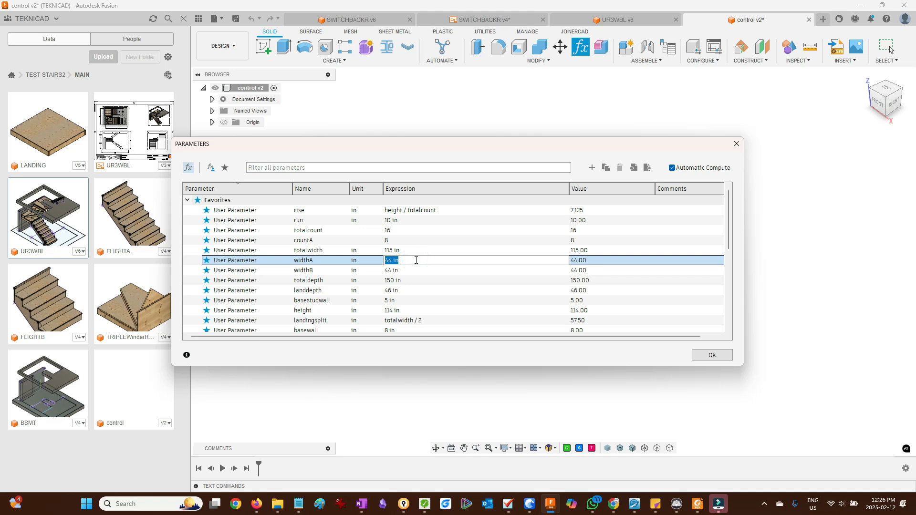
{"action": "type", "text": "46"}
{"action": "left_click", "coordinate": [407, 275]}
{"action": "left_click", "coordinate": [408, 275]}
{"action": "type", "text": "4"}
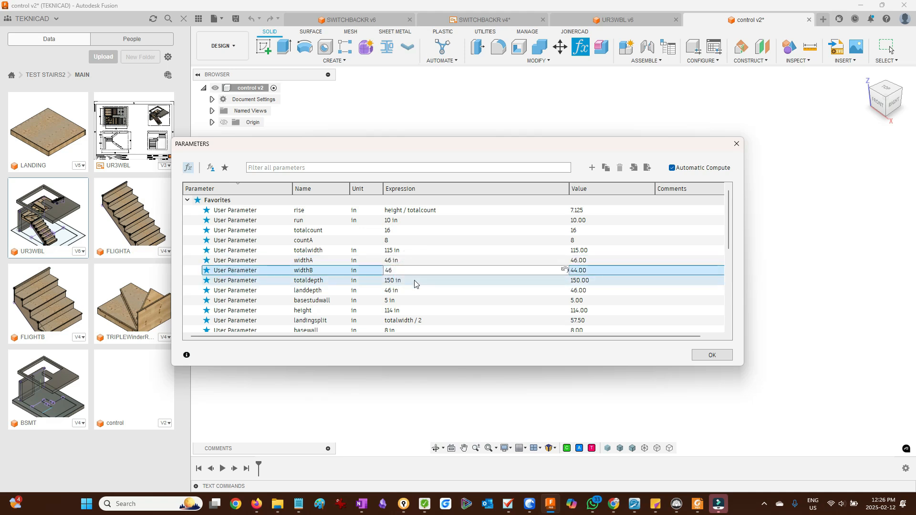
{"action": "left_click", "coordinate": [404, 241]}
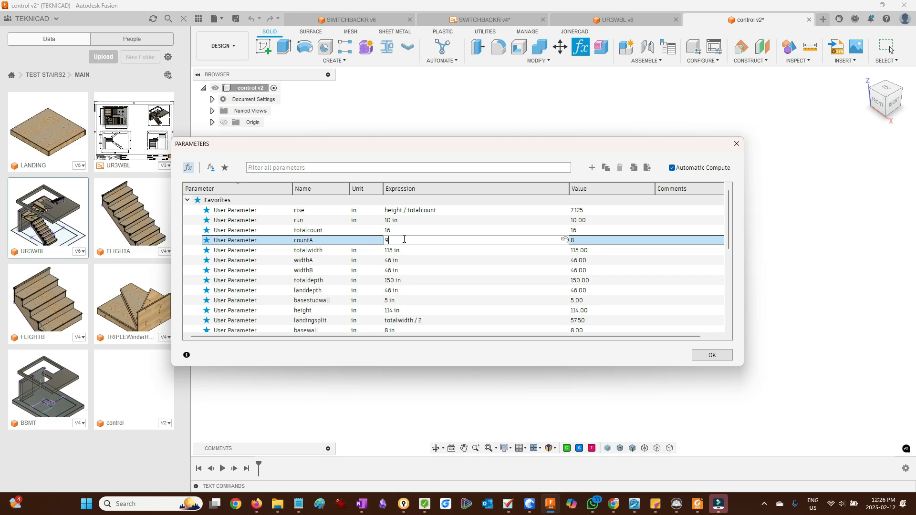
{"action": "left_click", "coordinate": [711, 357]}
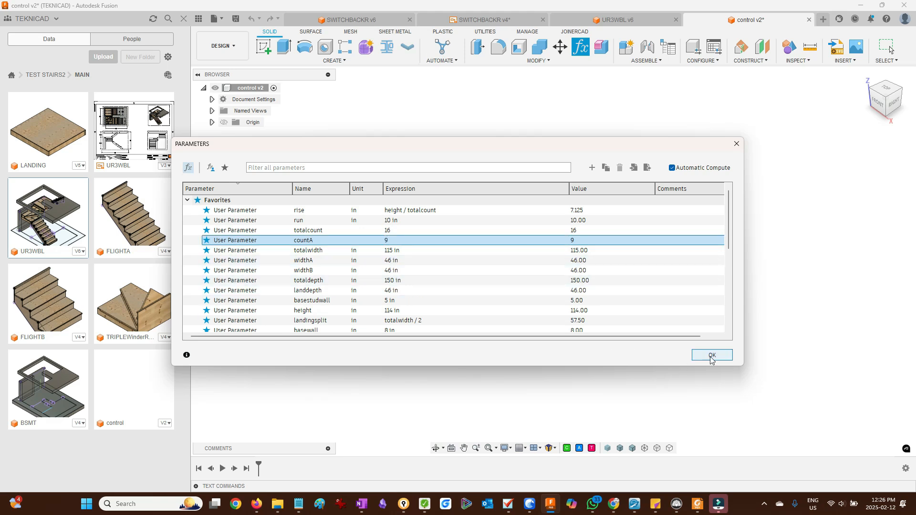
- Close the control design and update the UR3WBL assembly to the latest referenced component versions
{"action": "left_click", "coordinate": [809, 20]}
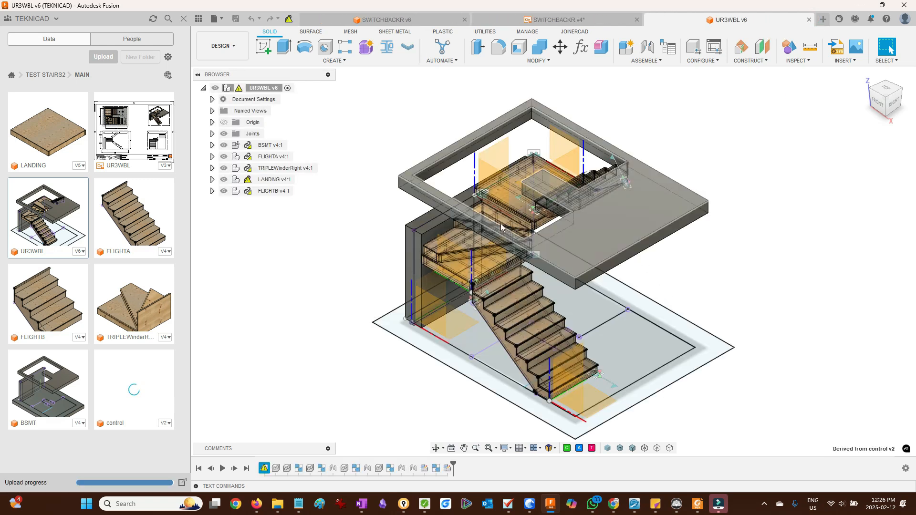
{"action": "left_click", "coordinate": [289, 19]}
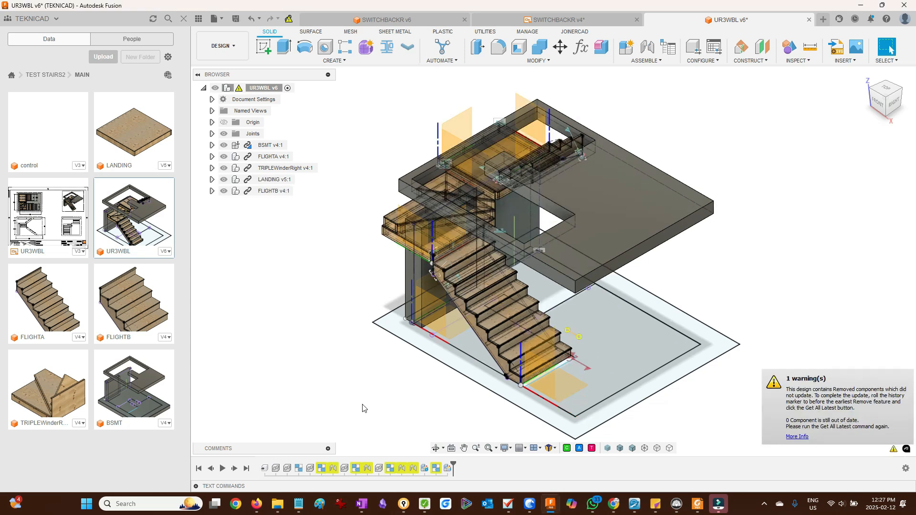
{"action": "left_click", "coordinate": [491, 34]}
{"action": "left_click", "coordinate": [363, 48]}
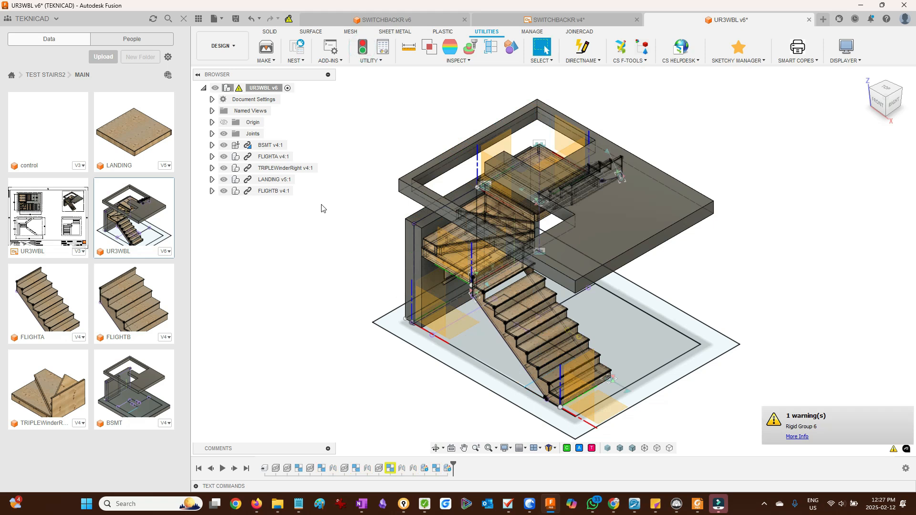
{"action": "right_click", "coordinate": [322, 470]}
{"action": "left_click", "coordinate": [285, 388]}
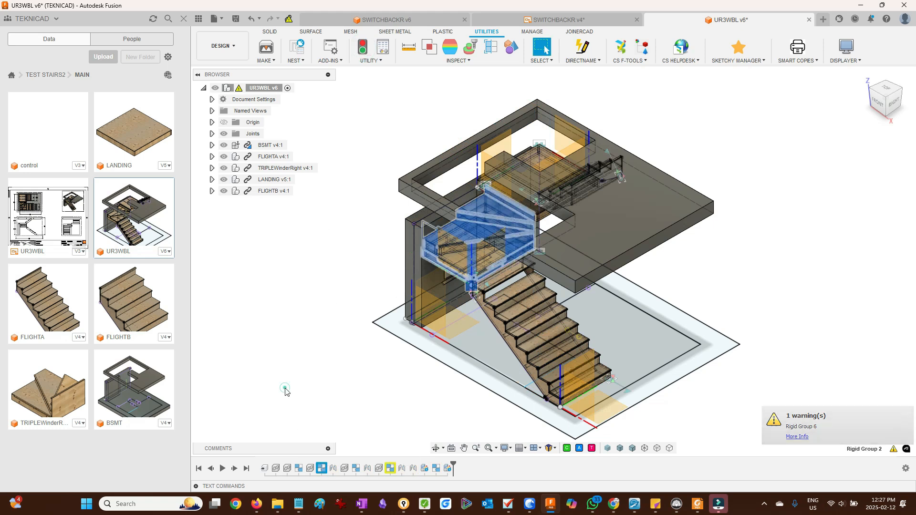
{"action": "left_click", "coordinate": [284, 388]}
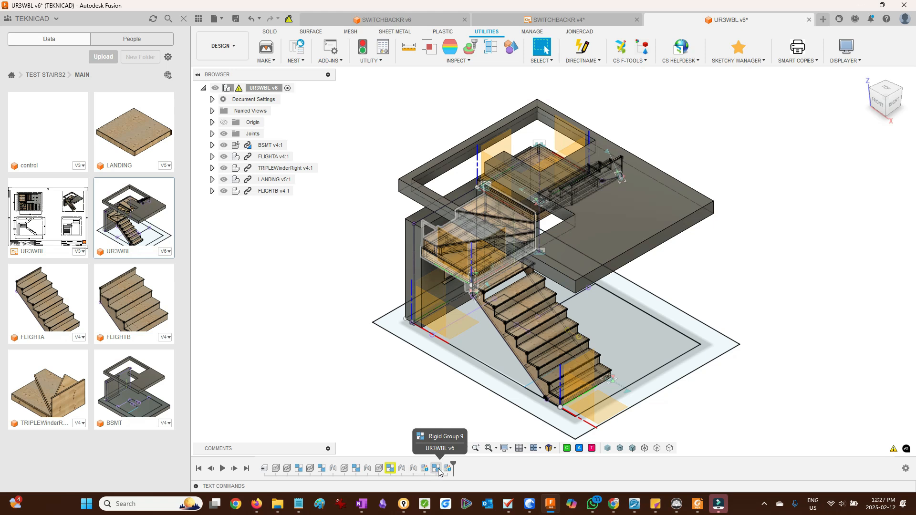
- Edit Rigid Group 1 to include child components, continuing past the planar constraint prompt, and confirm
{"action": "right_click", "coordinate": [298, 469]}
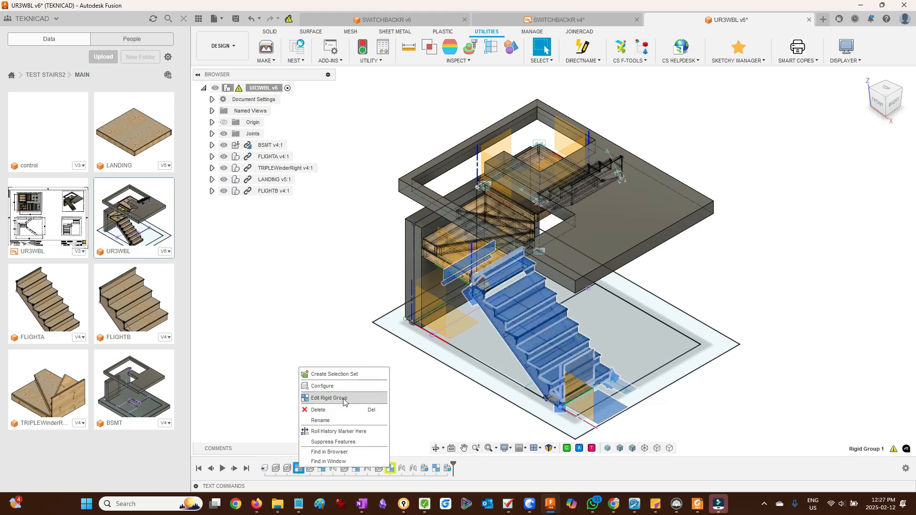
{"action": "left_click", "coordinate": [343, 398]}
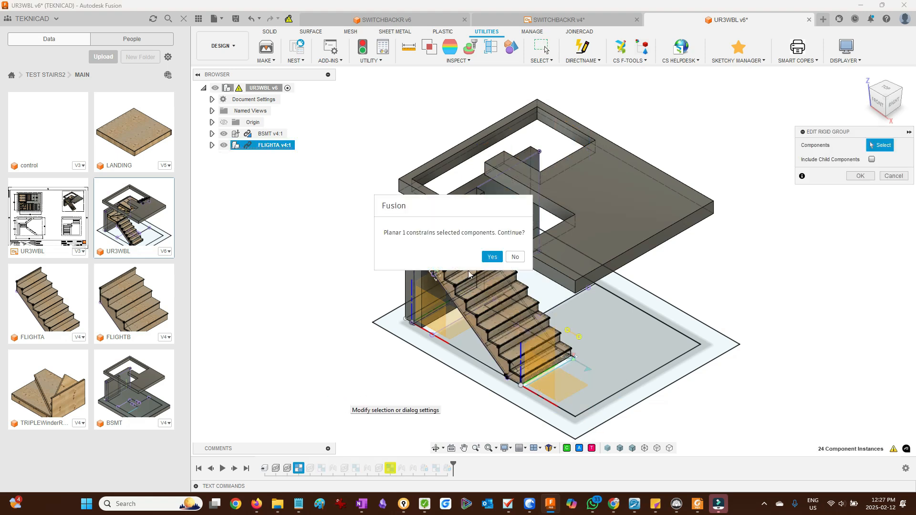
{"action": "left_click", "coordinate": [492, 257]}
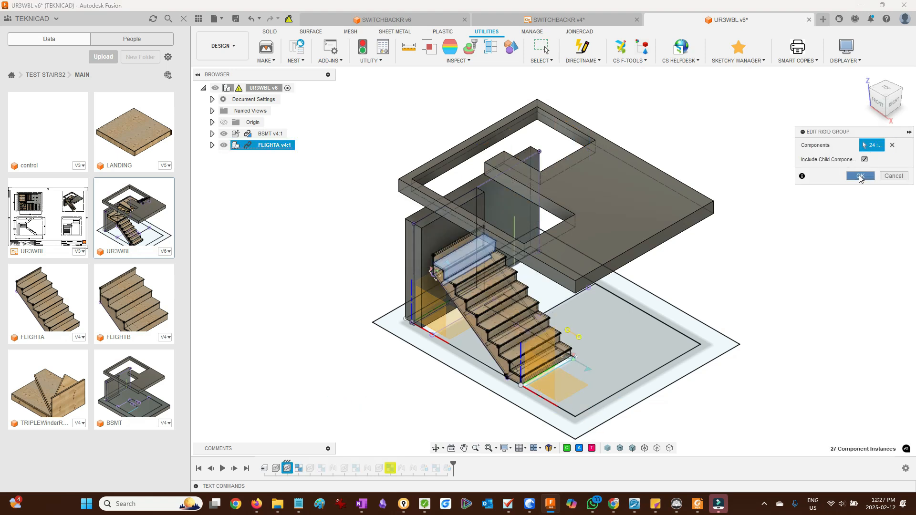
{"action": "left_click", "coordinate": [861, 177]}
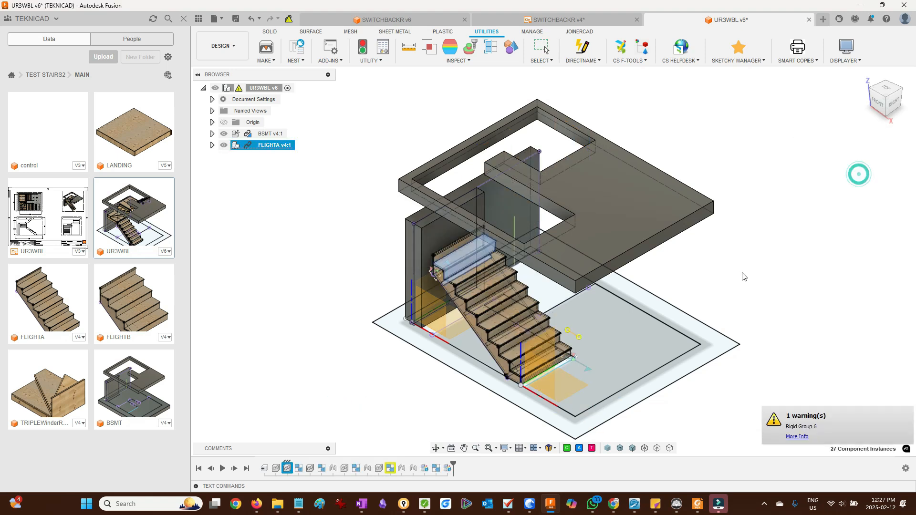
- Edit Rigid Group 6 on FLIGHTB the same way, including child components, and confirm
{"action": "right_click", "coordinate": [390, 470]}
{"action": "left_click", "coordinate": [431, 389]}
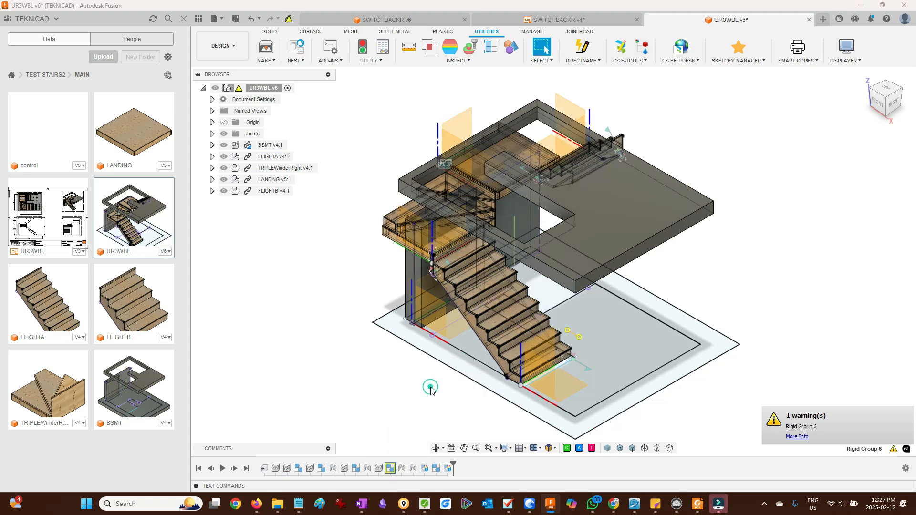
{"action": "left_click", "coordinate": [495, 258]}
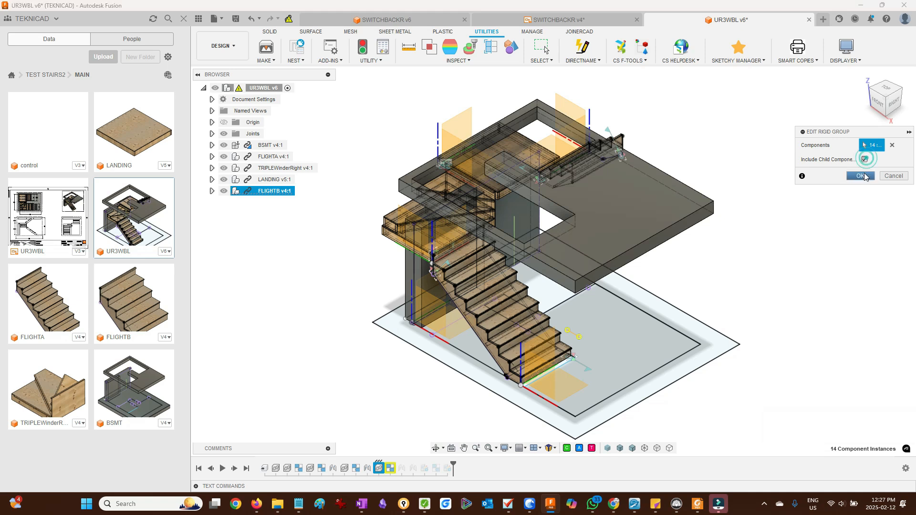
{"action": "left_click", "coordinate": [862, 177]}
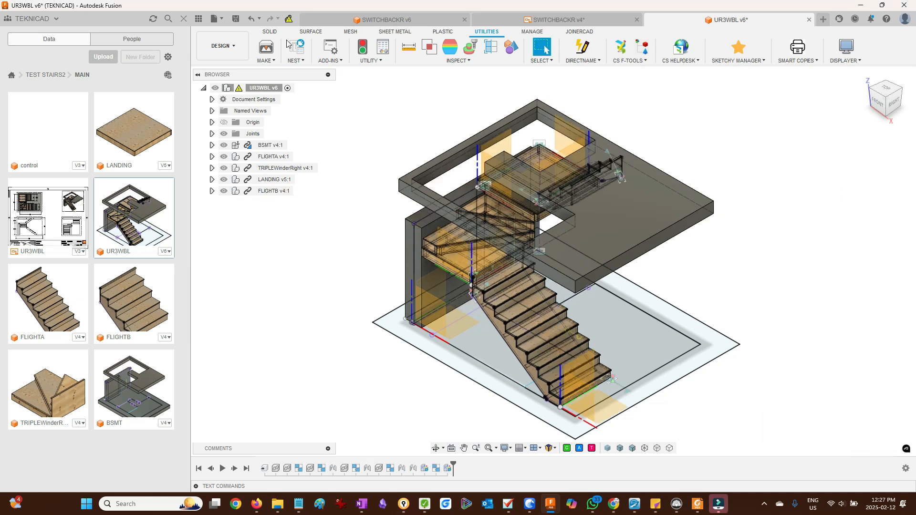
- Update the assembly's references again and save the UR3WBL design
{"action": "left_click", "coordinate": [289, 20]}
{"action": "mouse_move", "coordinate": [782, 209]}
{"action": "middle_mouse_down", "text": "shift"}
{"action": "mouse_move", "coordinate": [706, 185]}
{"action": "mouse_move", "coordinate": [752, 202]}
{"action": "mouse_move", "coordinate": [741, 203]}
{"action": "mouse_move", "coordinate": [803, 201]}
{"action": "mouse_move", "coordinate": [763, 229]}
{"action": "mouse_move", "coordinate": [795, 198]}
{"action": "mouse_move", "coordinate": [787, 200]}
{"action": "middle_mouse_up", "text": "shift"}
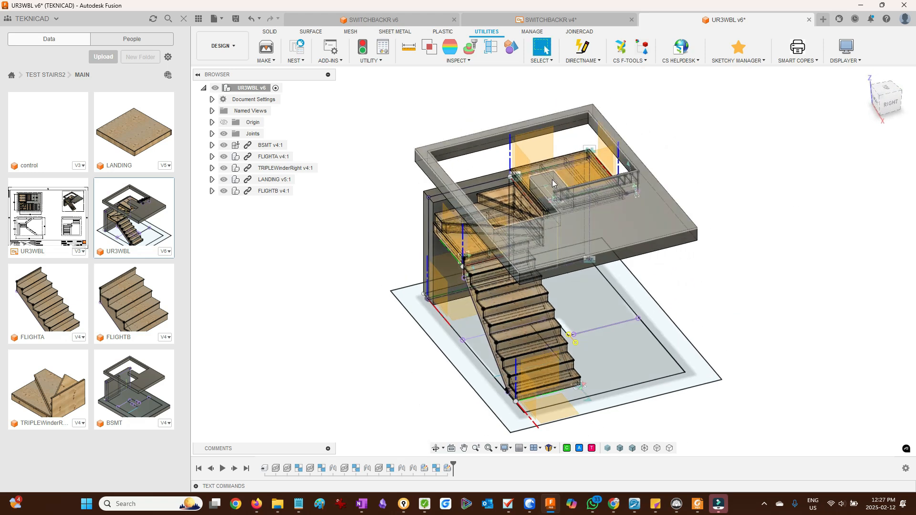
{"action": "middle_click_drag", "start_coordinate": [726, 190], "coordinate": [654, 246], "text": "shift"}
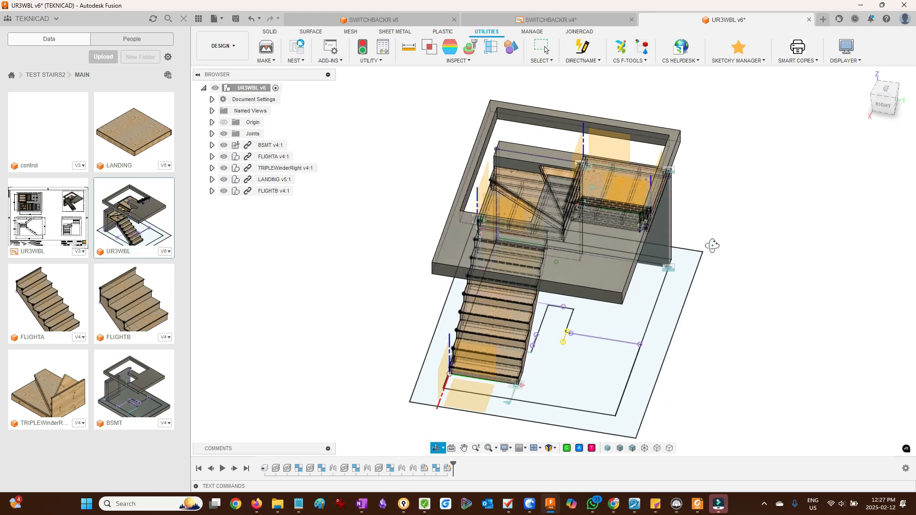
{"action": "left_click", "coordinate": [236, 19]}
{"action": "key", "text": "Return"}
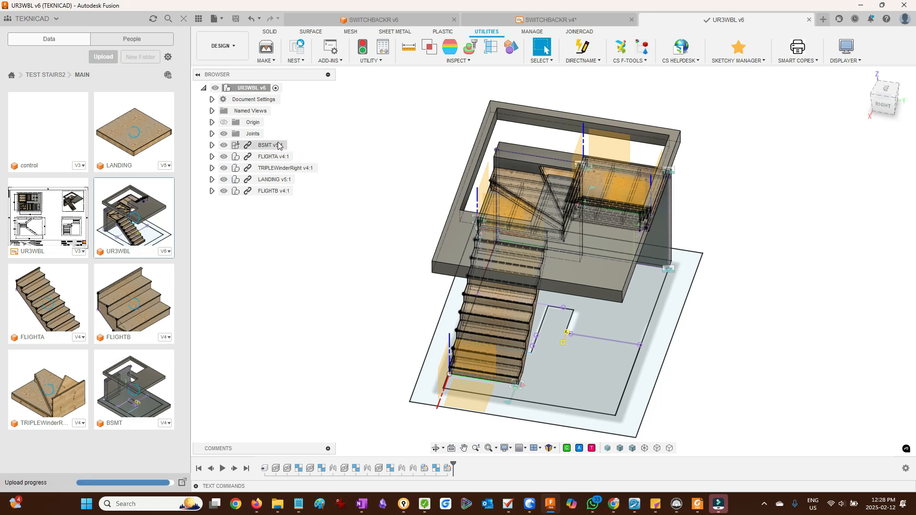
- Edit the BSMT component in place in Context2 and open its floor opening sketch for editing
{"action": "left_click", "coordinate": [289, 146]}
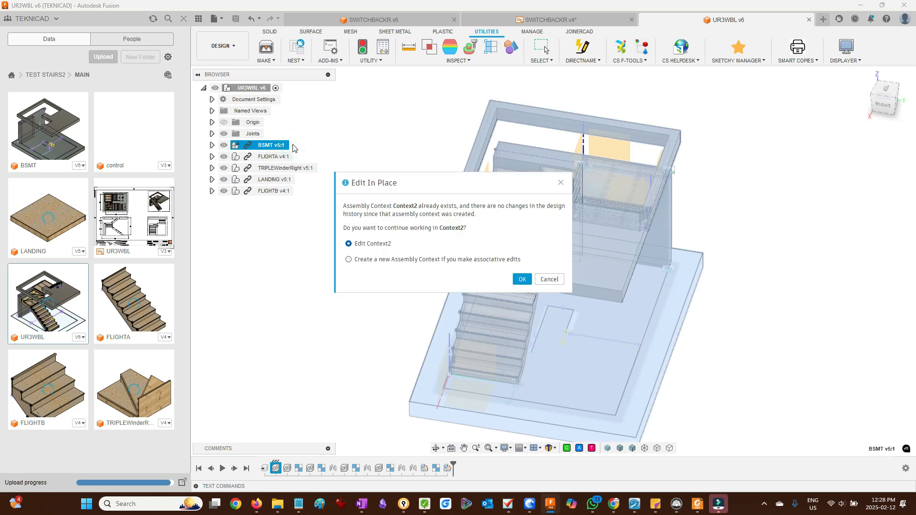
{"action": "left_click", "coordinate": [520, 279]}
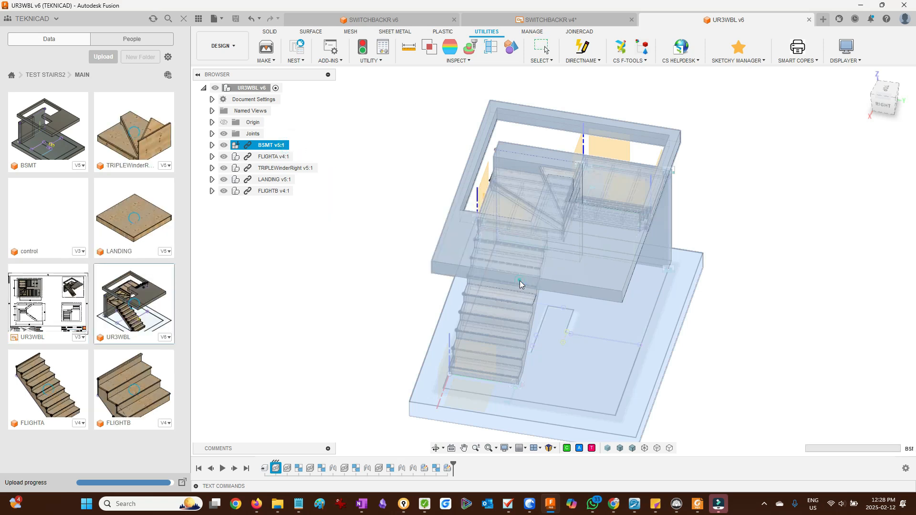
{"action": "right_click", "coordinate": [569, 324]}
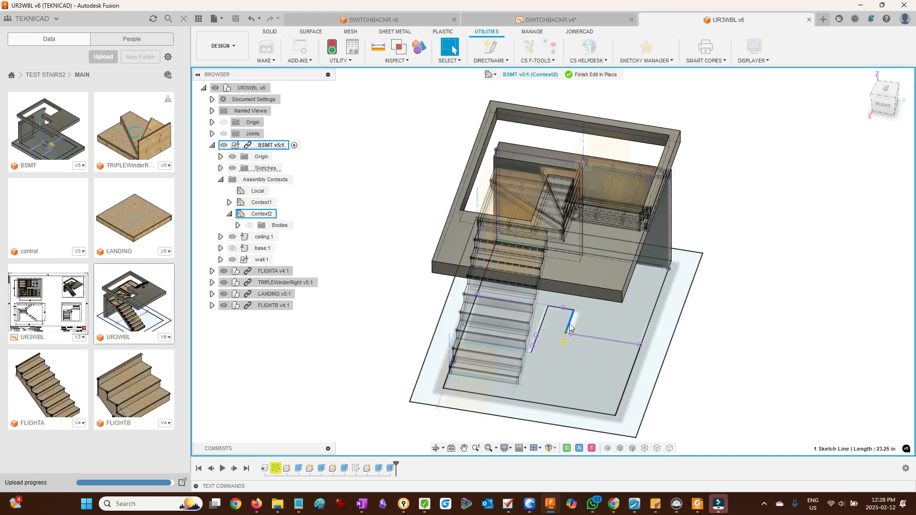
{"action": "left_click", "coordinate": [566, 381]}
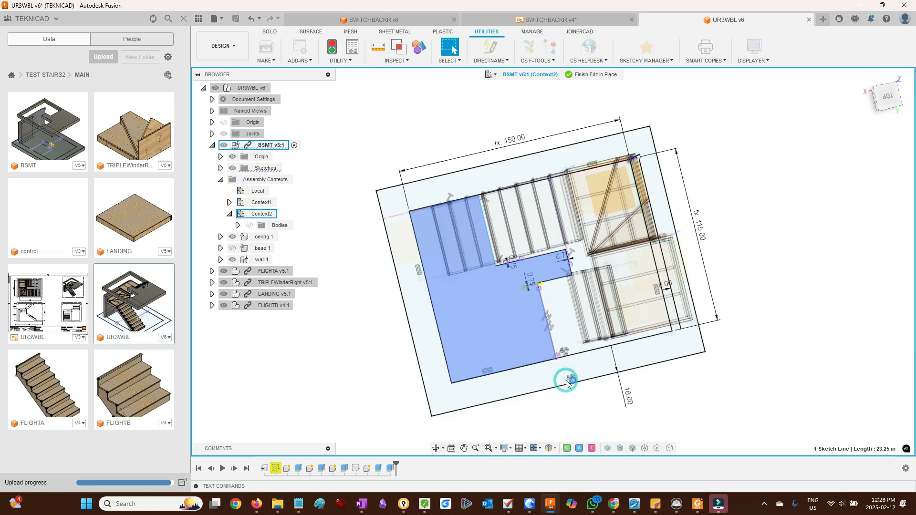
{"action": "scroll", "coordinate": [597, 271], "scroll_direction": "up", "scroll_amount": 5}
{"action": "scroll", "coordinate": [558, 264], "scroll_direction": "up", "scroll_amount": 3}
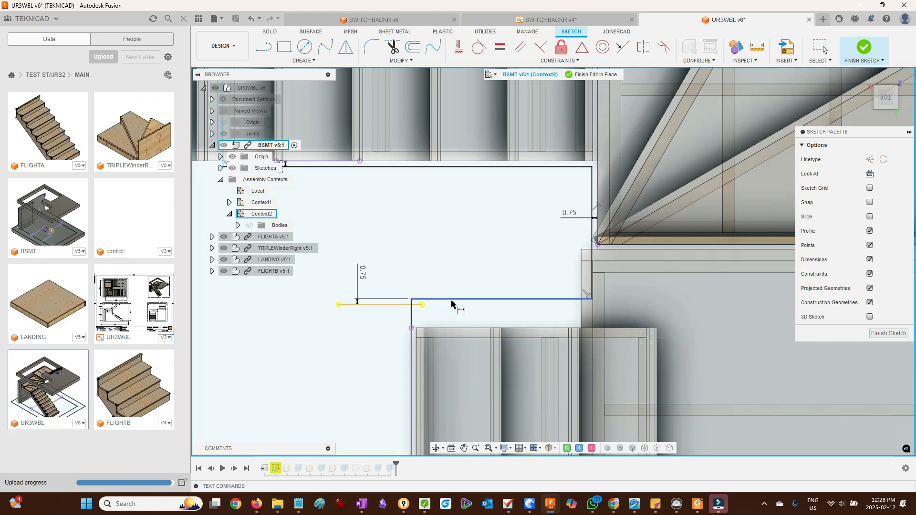
- Dimension the gap between the opening edge and the stair edge as a driven dimension, then delete it
{"action": "left_click", "coordinate": [453, 299]}
{"action": "left_click", "coordinate": [454, 328]}
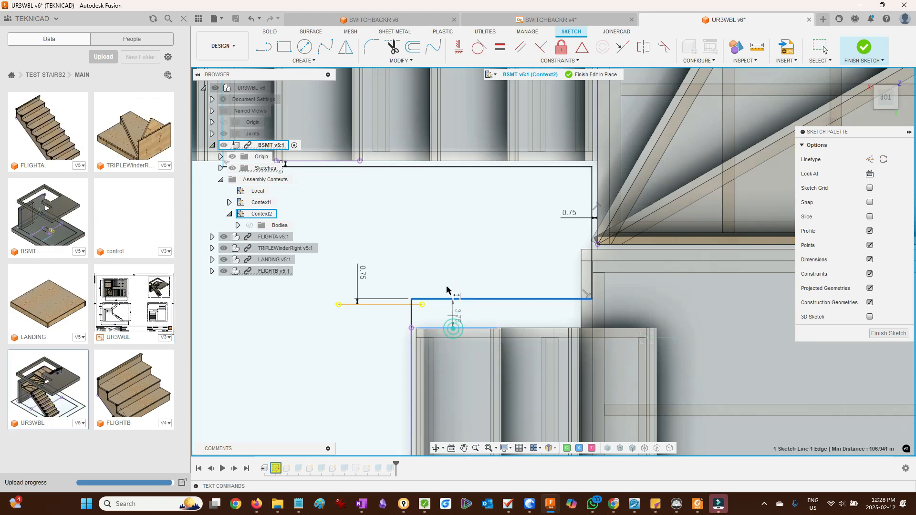
{"action": "left_click", "coordinate": [434, 279]}
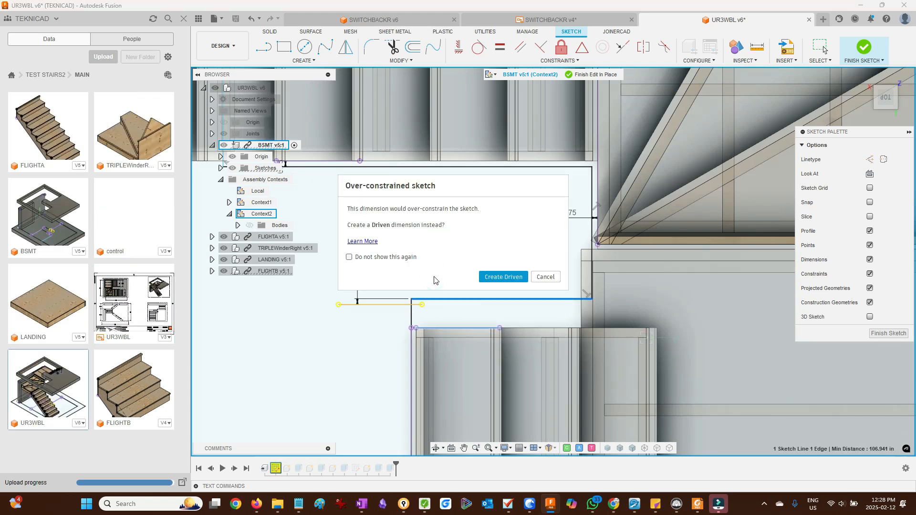
{"action": "key", "text": "Return"}
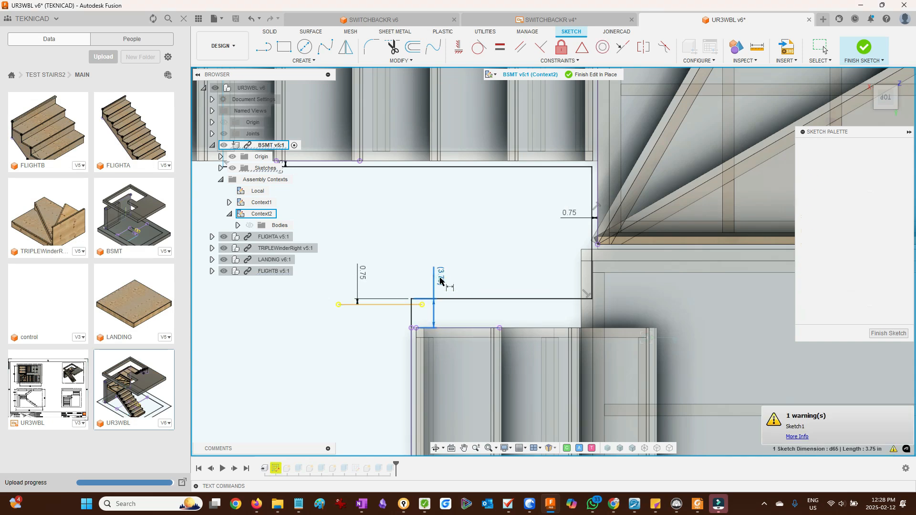
{"action": "key", "text": "Escape"}
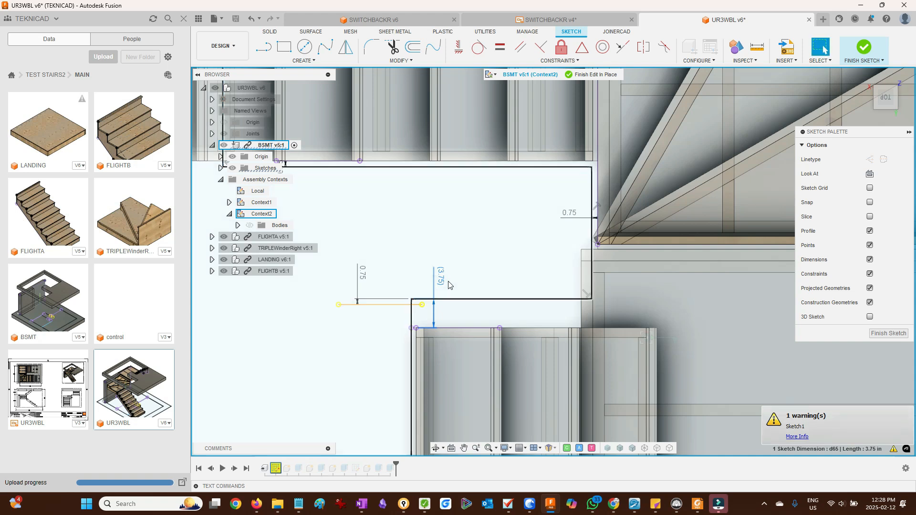
{"action": "key", "text": "Delete"}
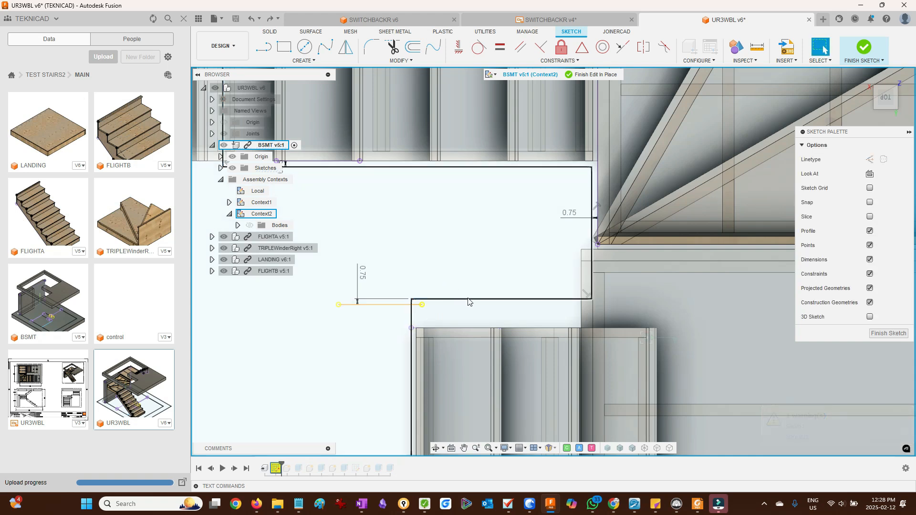
- Delete the short horizontal line segment at the corner of the basement floor opening
{"action": "scroll", "coordinate": [525, 279], "scroll_direction": "down", "scroll_amount": 3}
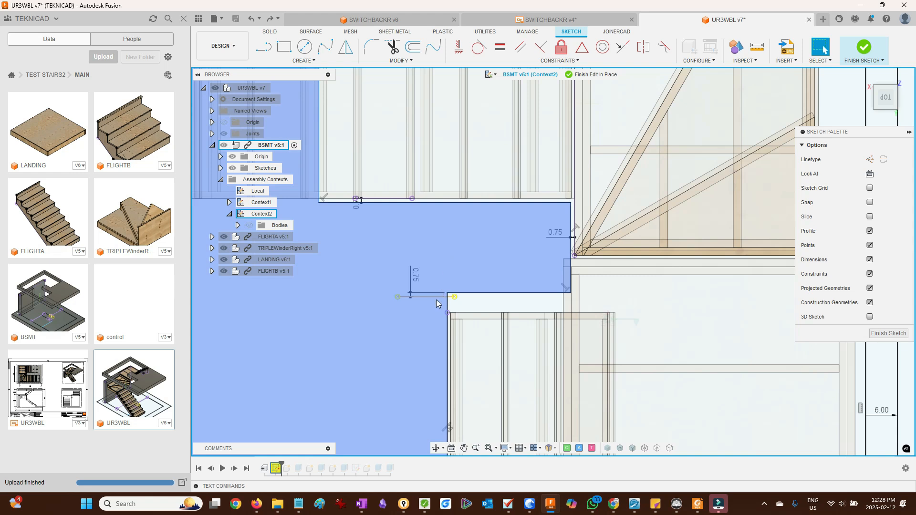
{"action": "scroll", "coordinate": [437, 304], "scroll_direction": "up", "scroll_amount": 1}
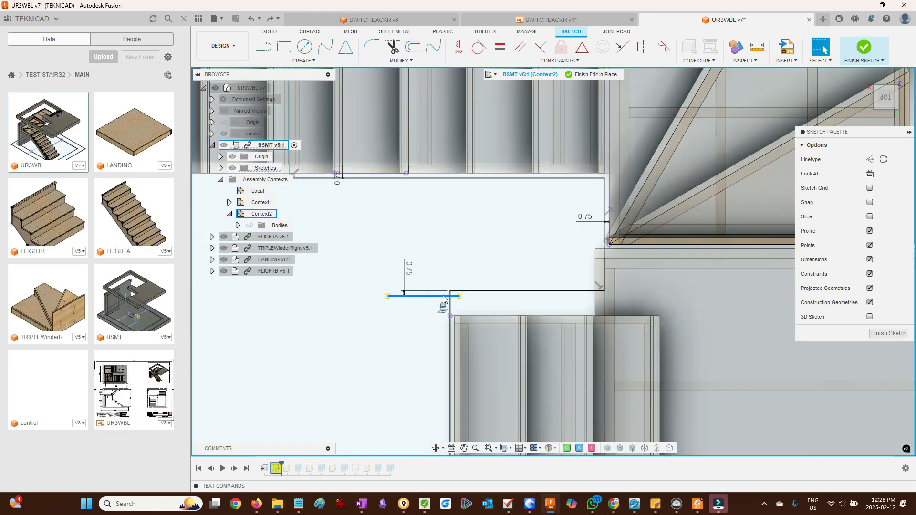
{"action": "key", "text": "Delete"}
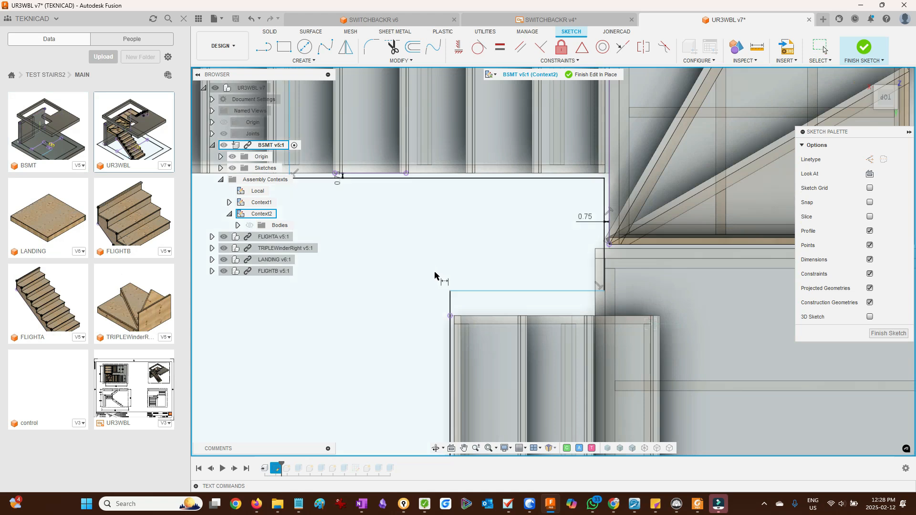
- Dimension the distance between the opening's edge and the stair edge as 0.75
{"action": "left_click", "coordinate": [472, 291]}
{"action": "left_click", "coordinate": [464, 316]}
{"action": "left_click", "coordinate": [435, 252]}
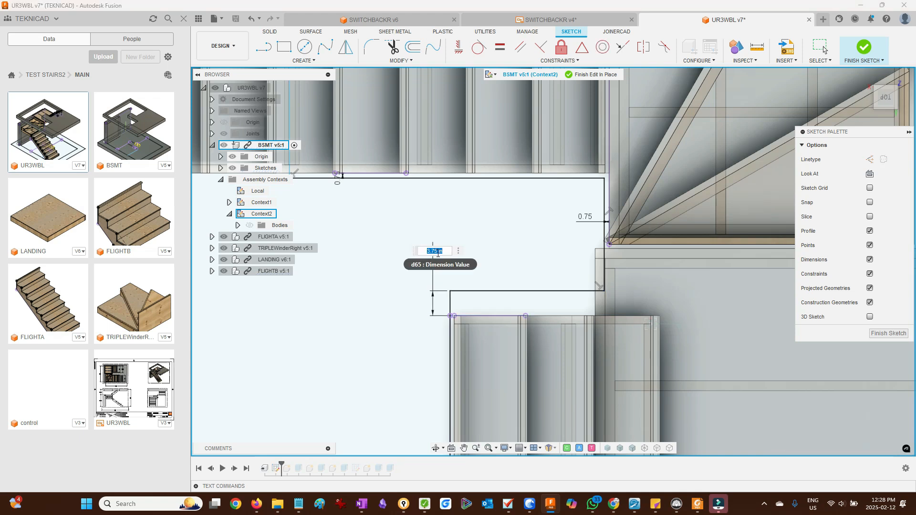
{"action": "key", "text": "Return"}
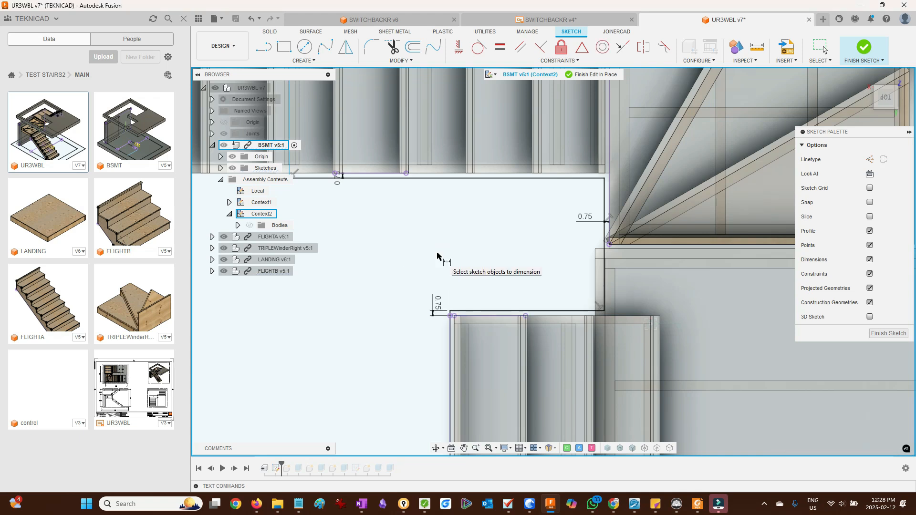
- Finish editing the BSMT component in place, return to the home view, and save the UR3WBL design
{"action": "left_click", "coordinate": [585, 75]}
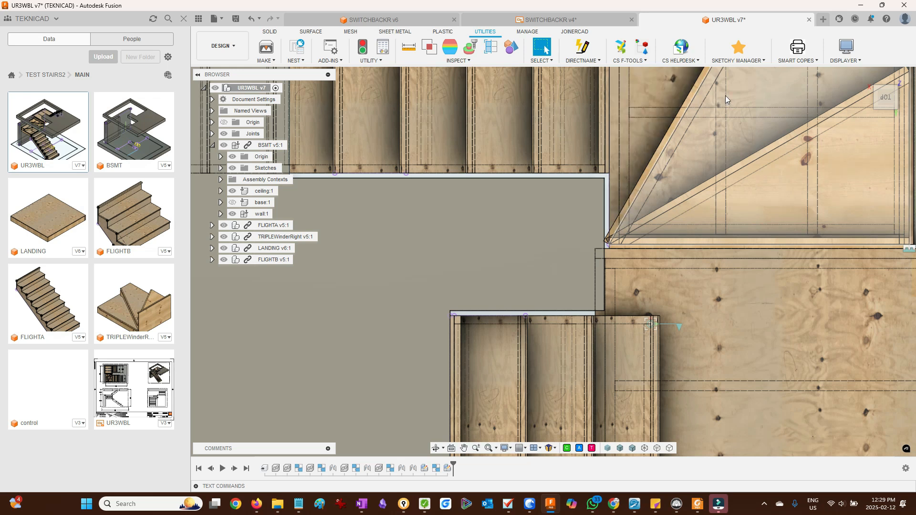
{"action": "left_click", "coordinate": [864, 77]}
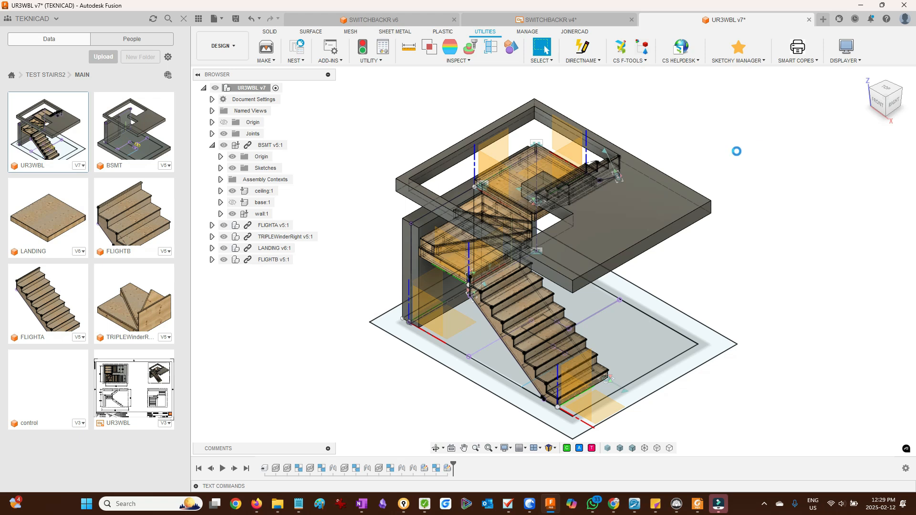
{"action": "left_click", "coordinate": [128, 400]}
{"action": "left_click", "coordinate": [236, 21]}
{"action": "key", "text": "Return"}
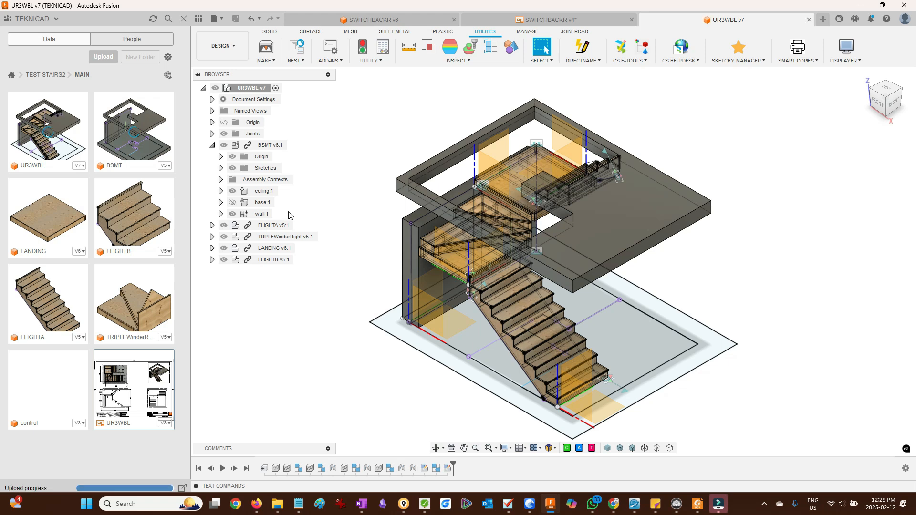
- Open the UR3WBL drawing and update it to the latest version of the referenced design
{"action": "double_click", "coordinate": [132, 389]}
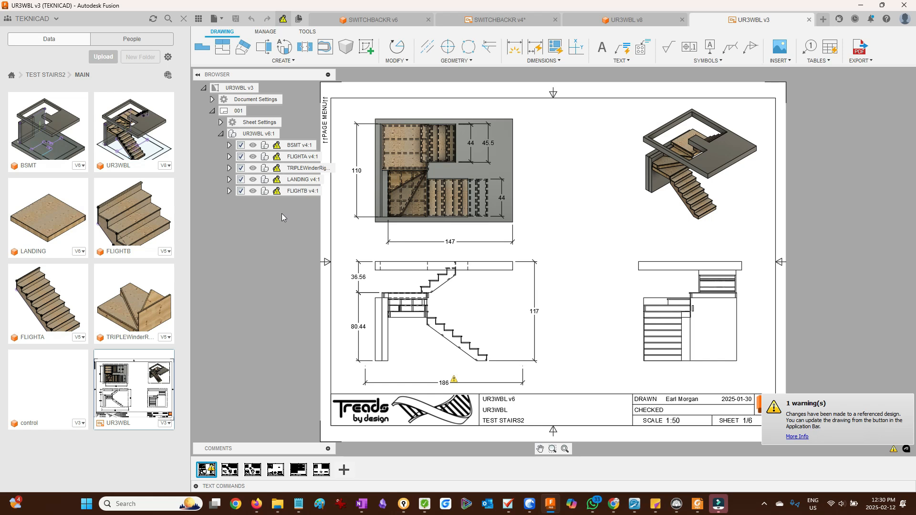
{"action": "left_click", "coordinate": [285, 19]}
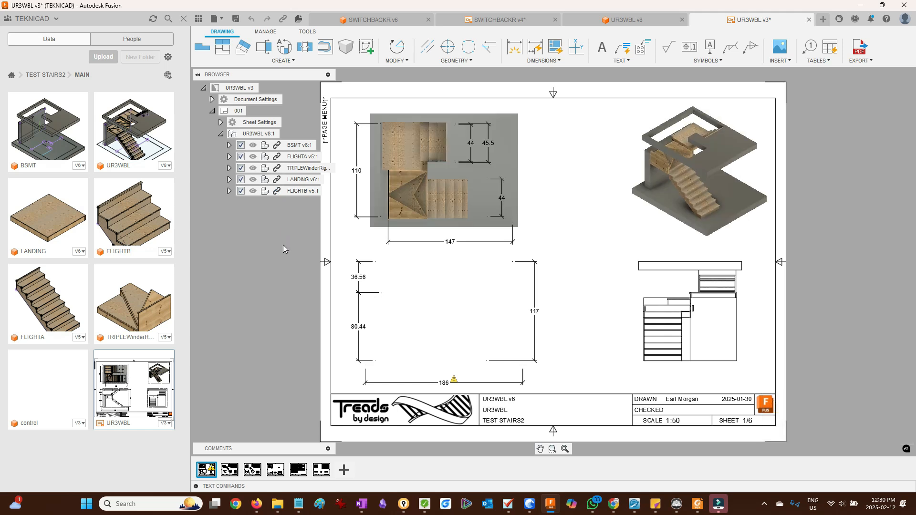
- Delete the broken horizontal dimension beneath the side view
{"action": "left_click", "coordinate": [405, 384]}
{"action": "key", "text": "Delete"}
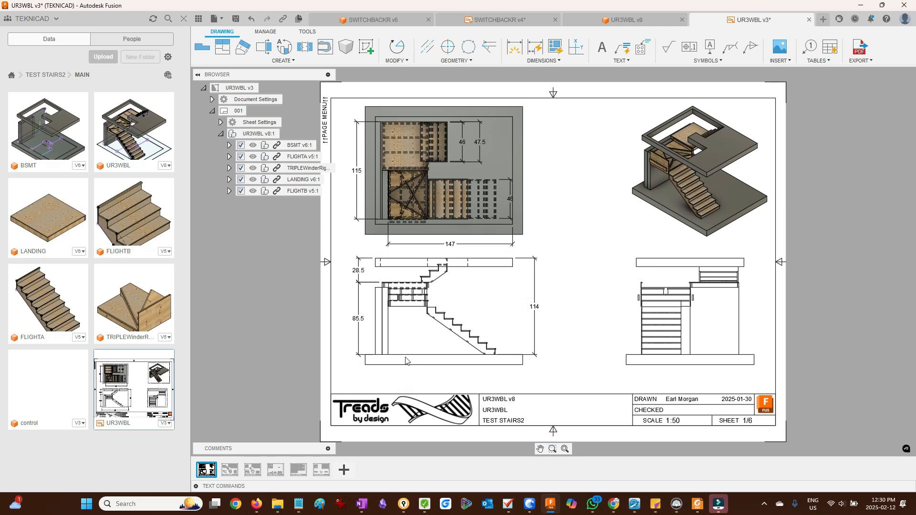
- Add two horizontal dimensions in the side view from the basement walls to the bottom end of the stair
{"action": "left_click", "coordinate": [515, 46]}
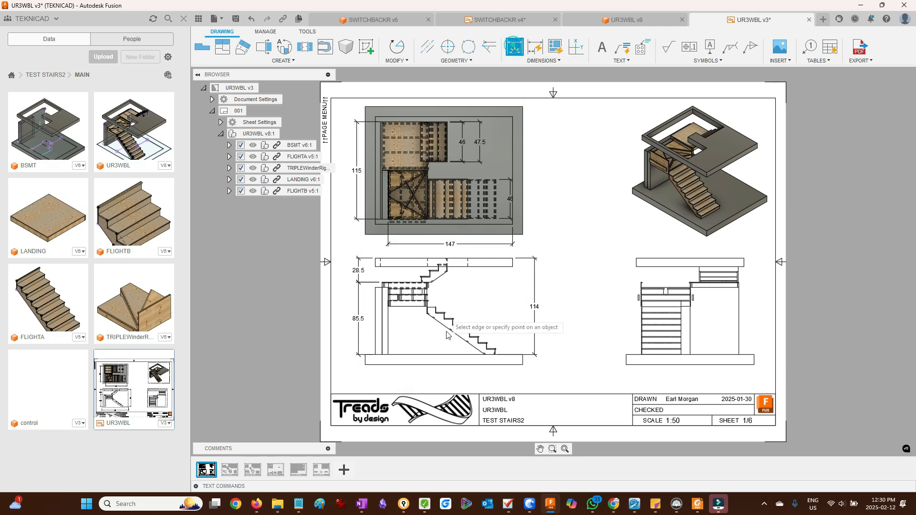
{"action": "scroll", "coordinate": [446, 374], "scroll_direction": "up", "scroll_amount": 4}
{"action": "left_click", "coordinate": [308, 330]}
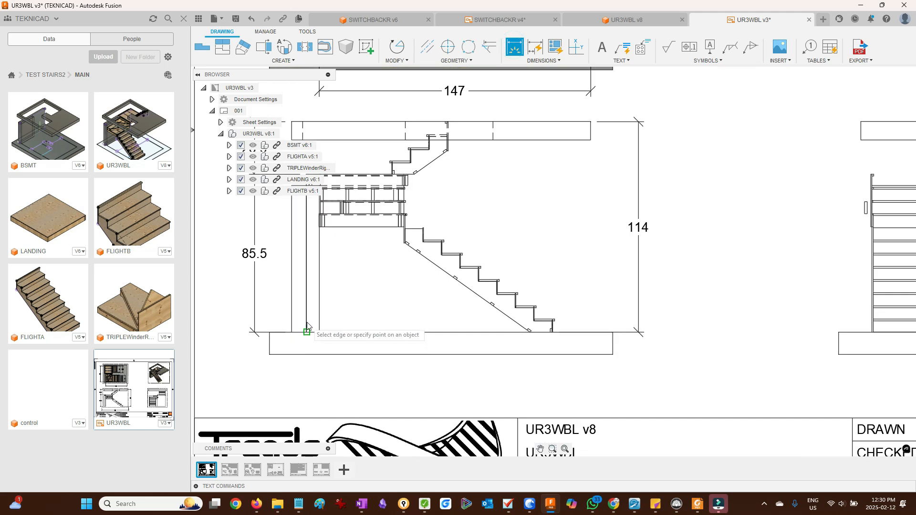
{"action": "scroll", "coordinate": [564, 329], "scroll_direction": "up", "scroll_amount": 5}
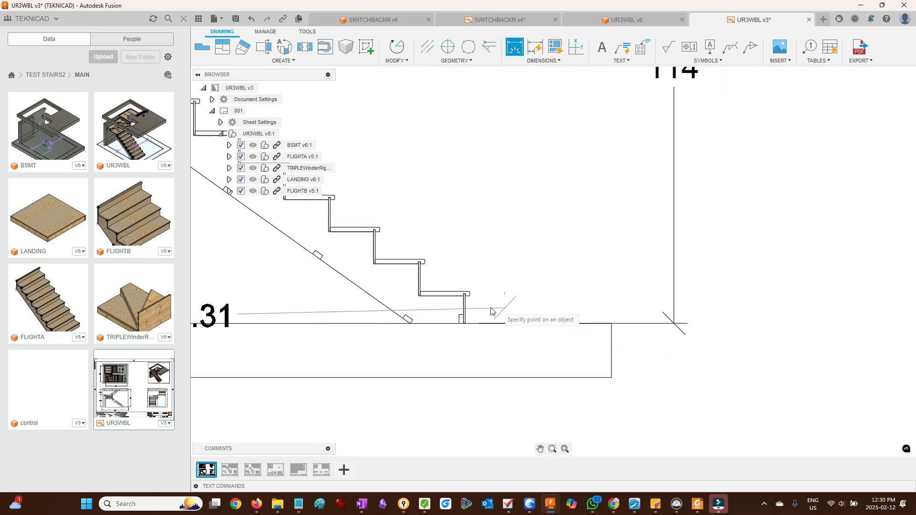
{"action": "left_click", "coordinate": [466, 310]}
{"action": "scroll", "coordinate": [468, 312], "scroll_direction": "down", "scroll_amount": 4}
{"action": "left_click", "coordinate": [359, 388]}
{"action": "scroll", "coordinate": [287, 334], "scroll_direction": "down", "scroll_amount": 4}
{"action": "scroll", "coordinate": [253, 325], "scroll_direction": "up", "scroll_amount": 4}
{"action": "left_click", "coordinate": [241, 329]}
{"action": "scroll", "coordinate": [506, 339], "scroll_direction": "up", "scroll_amount": 5}
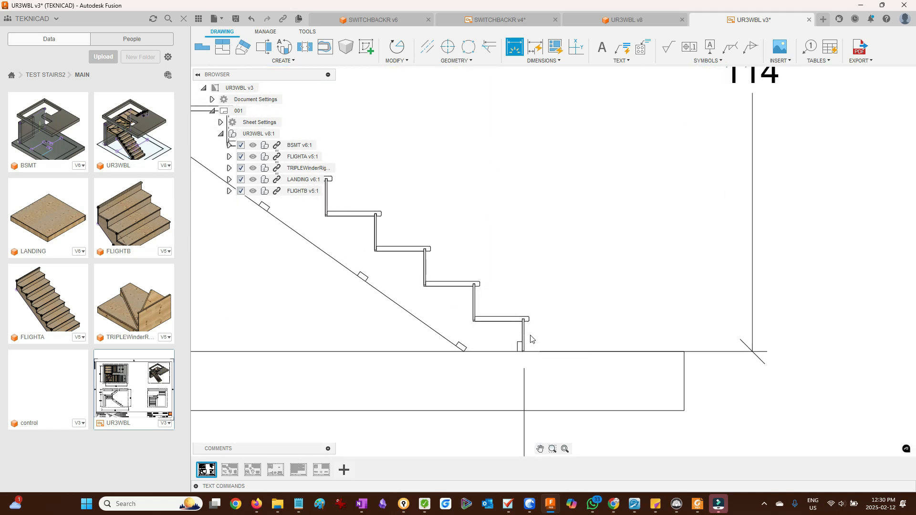
{"action": "left_click", "coordinate": [525, 334]}
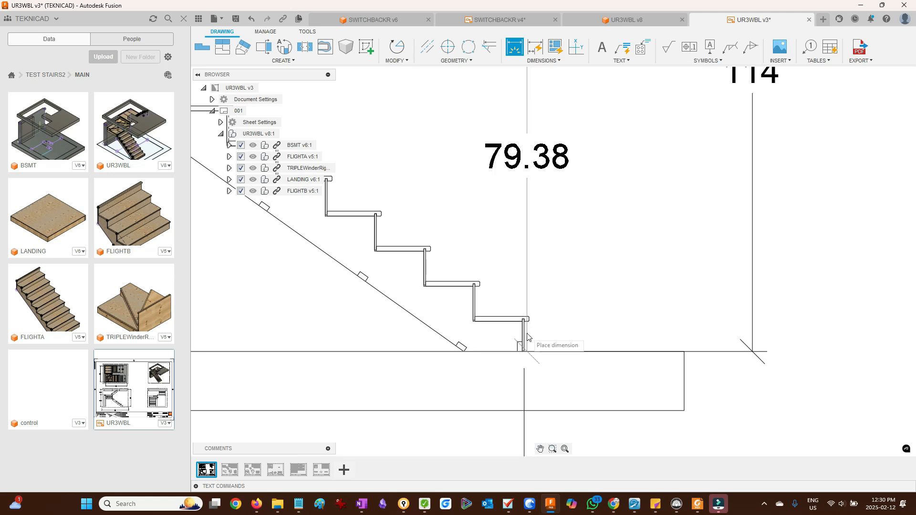
{"action": "scroll", "coordinate": [490, 358], "scroll_direction": "down", "scroll_amount": 4}
{"action": "left_click", "coordinate": [446, 417]}
{"action": "key", "text": "Escape"}
{"action": "left_click", "coordinate": [445, 417]}
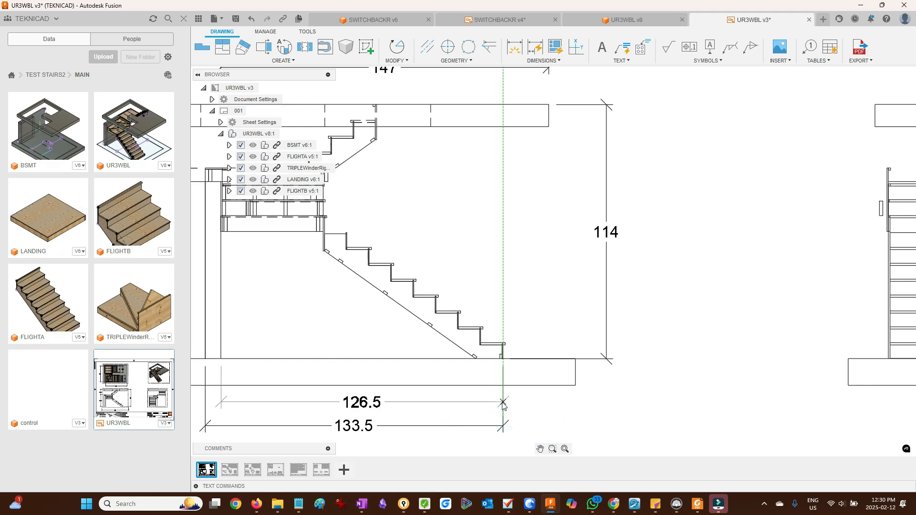
- Dimension the overall width beneath the front view and zoom to fit the sheet
{"action": "scroll", "coordinate": [429, 412], "scroll_direction": "down", "scroll_amount": 5}
{"action": "scroll", "coordinate": [703, 417], "scroll_direction": "up", "scroll_amount": 5}
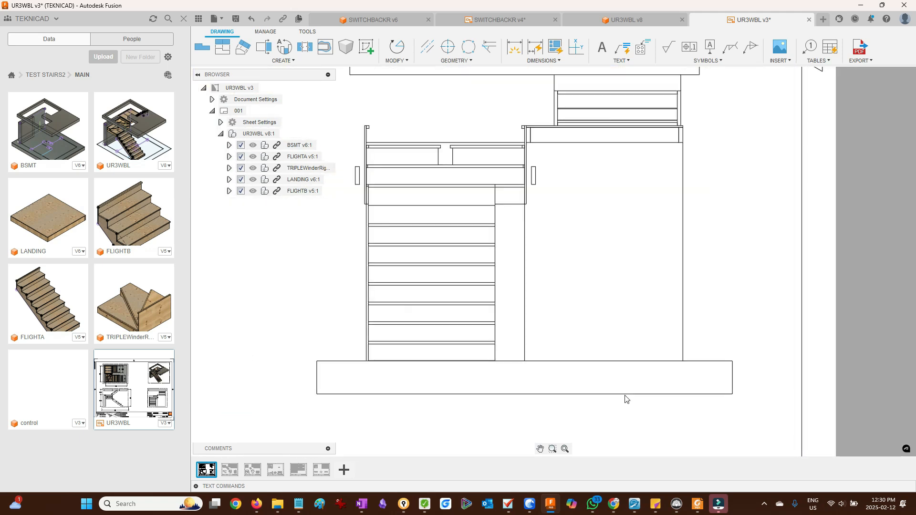
{"action": "key", "text": "d"}
{"action": "left_click", "coordinate": [279, 342]}
{"action": "key", "text": "Escape"}
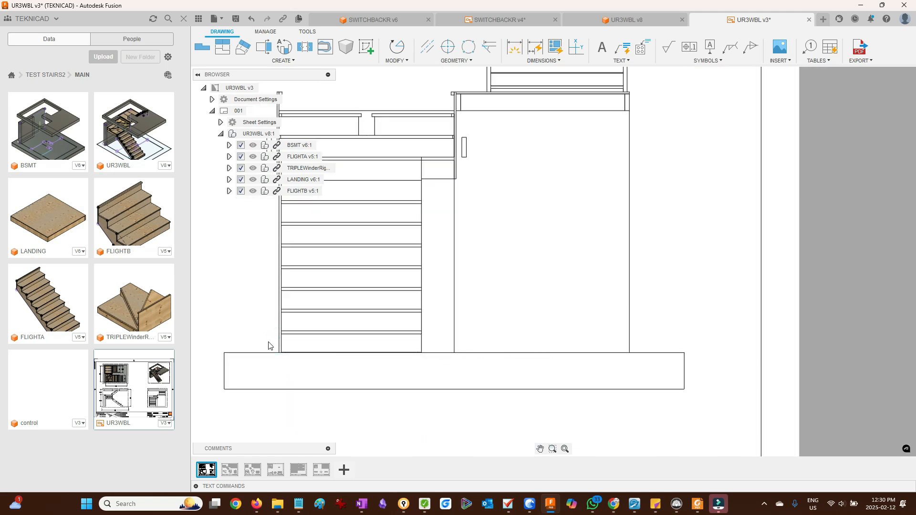
{"action": "key", "text": "d"}
{"action": "left_click", "coordinate": [278, 341]}
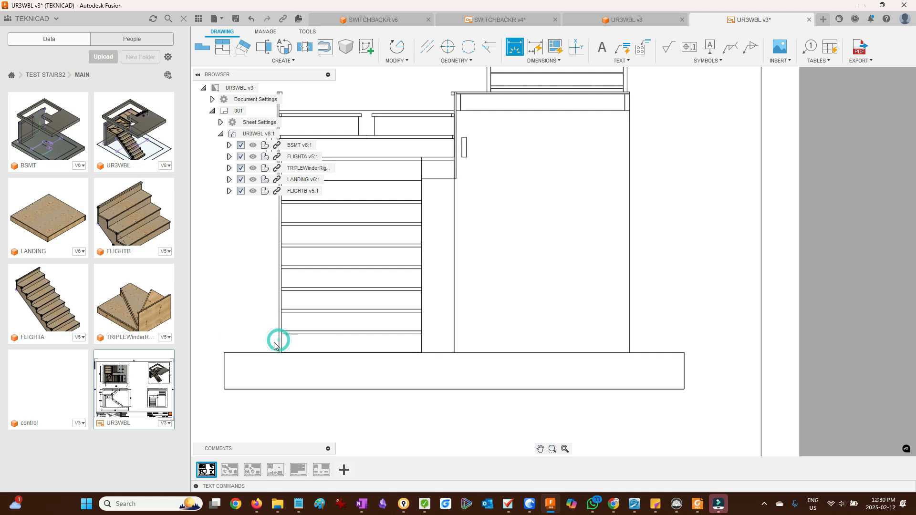
{"action": "left_click", "coordinate": [278, 342]}
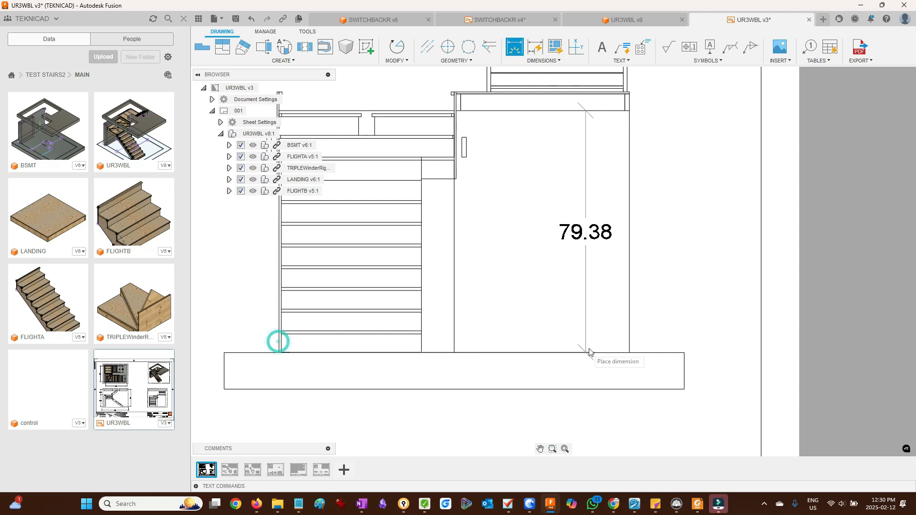
{"action": "scroll", "coordinate": [594, 357], "scroll_direction": "down", "scroll_amount": 2}
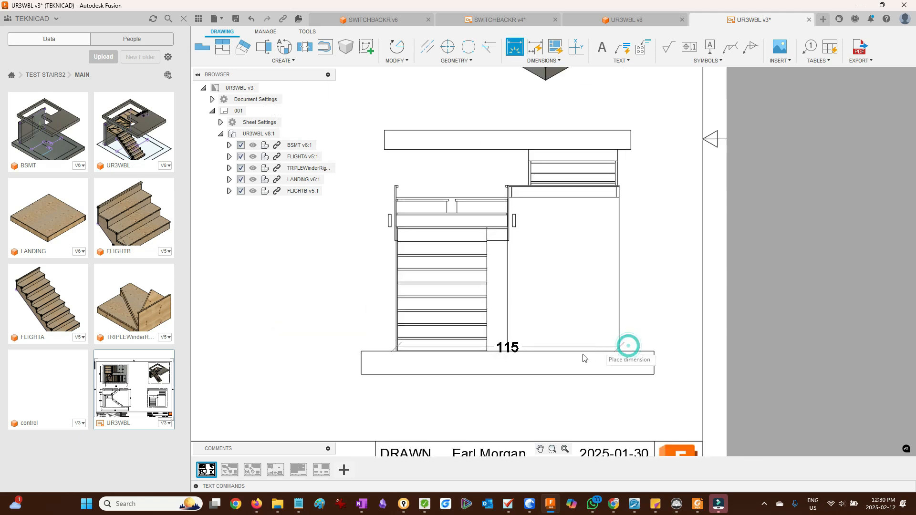
{"action": "scroll", "coordinate": [583, 358], "scroll_direction": "down", "scroll_amount": 1}
{"action": "left_click", "coordinate": [525, 380]}
{"action": "left_click", "coordinate": [566, 449]}
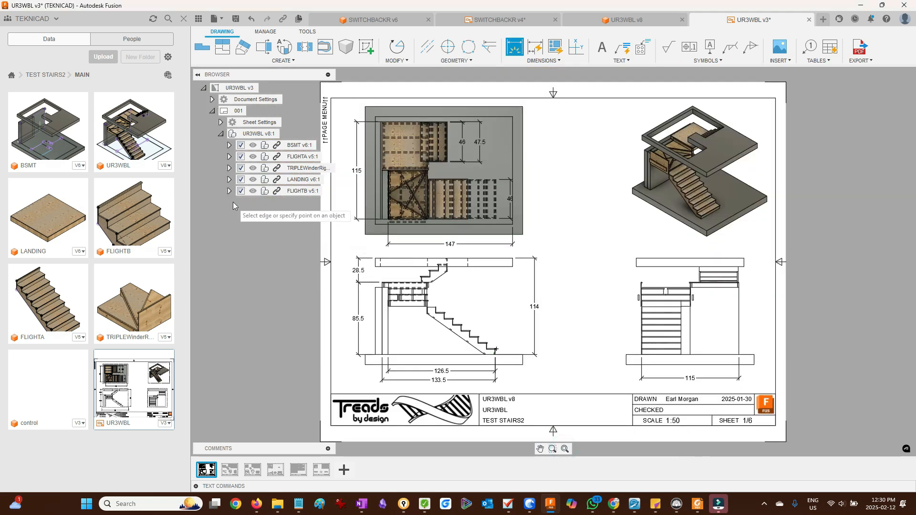
- Hide the Box3, Box2 and hanger components of TRIPLEWinderRight in the drawing views
{"action": "left_click", "coordinate": [230, 169]}
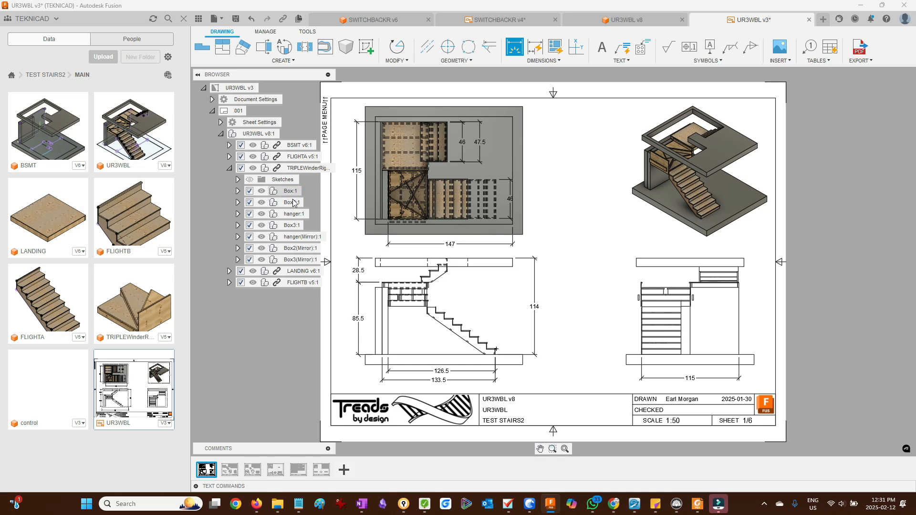
{"action": "left_click", "coordinate": [265, 361]}
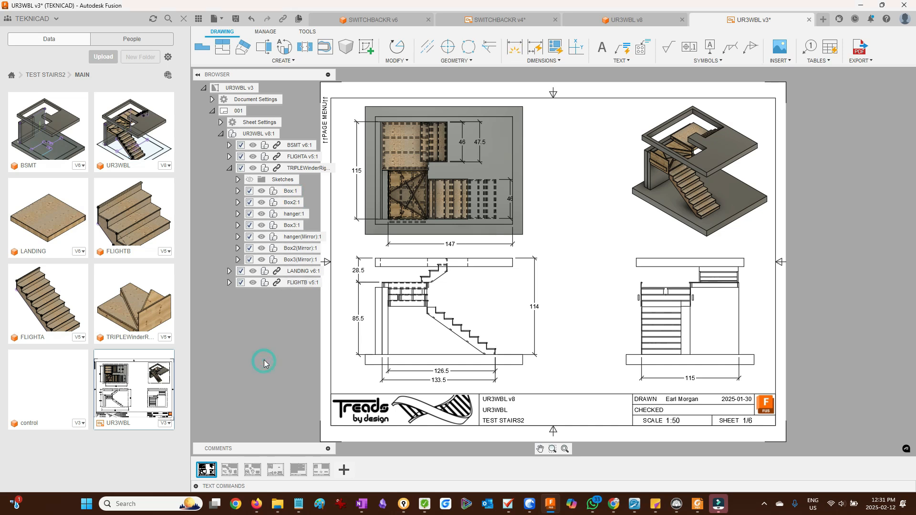
{"action": "left_click", "coordinate": [292, 261]}
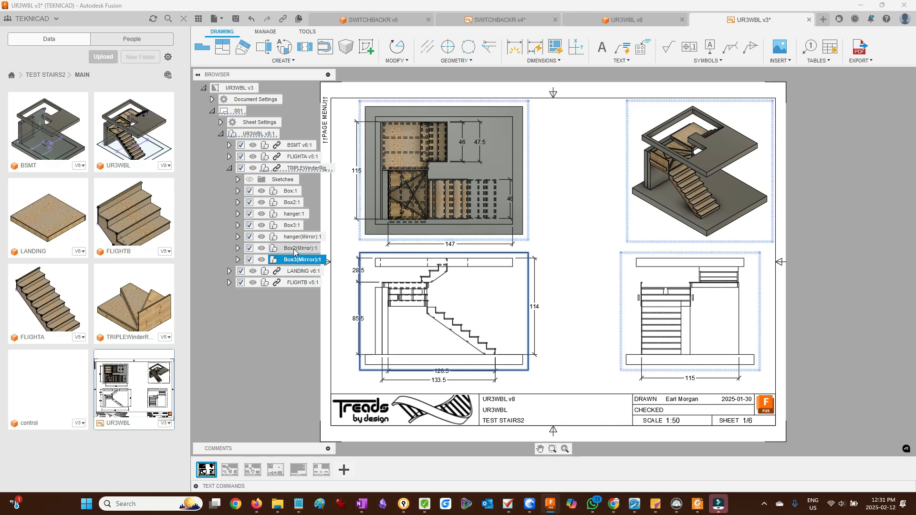
{"action": "left_click", "coordinate": [294, 248]}
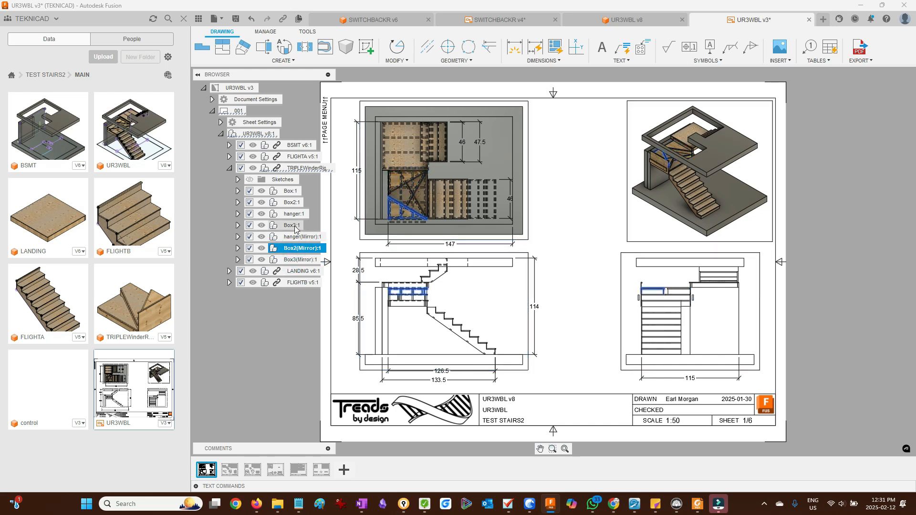
{"action": "left_click", "coordinate": [291, 226]}
{"action": "left_click", "coordinate": [249, 225]}
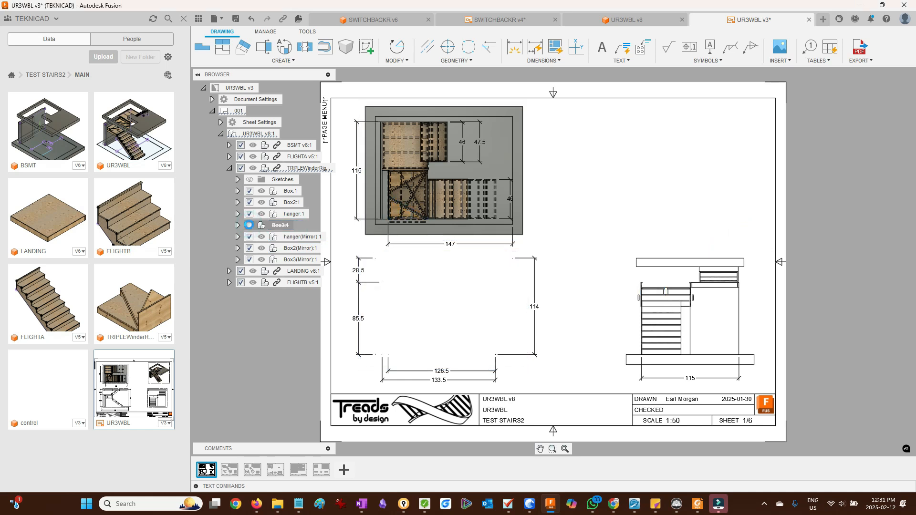
{"action": "left_click", "coordinate": [292, 202]}
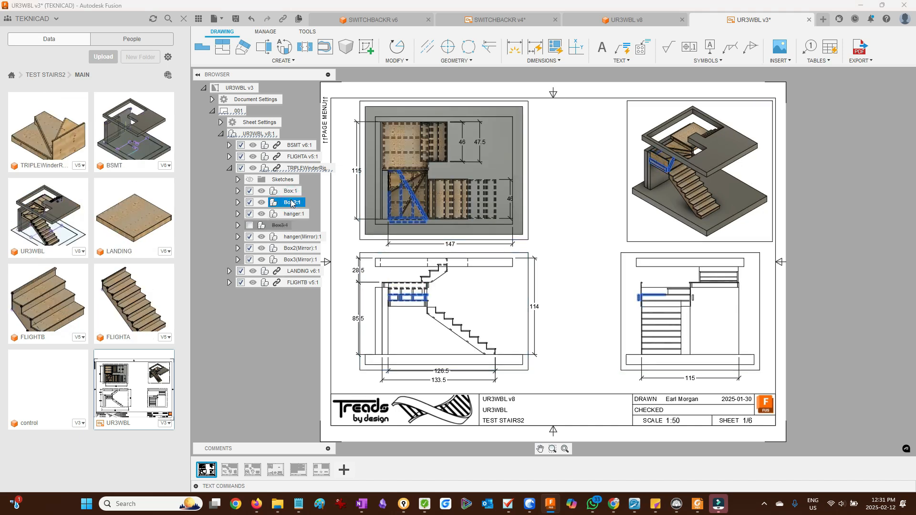
{"action": "left_click", "coordinate": [250, 203]}
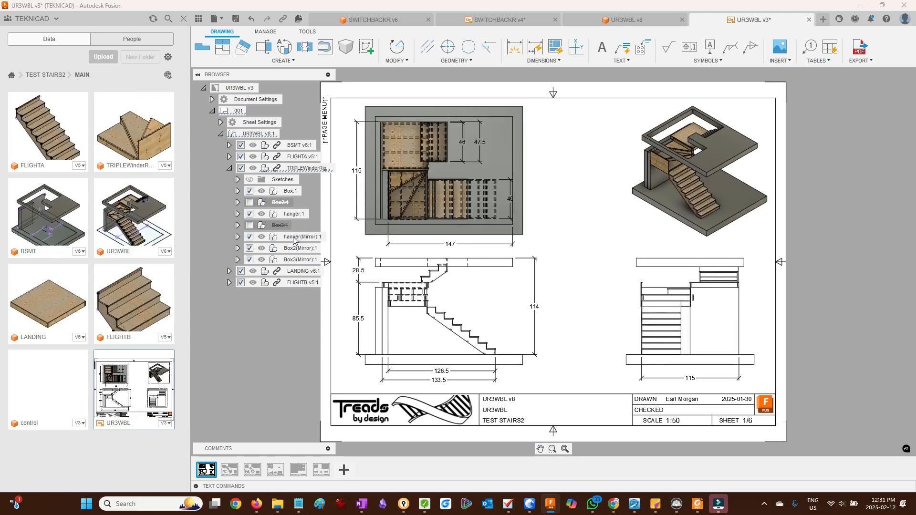
{"action": "left_click", "coordinate": [295, 214]}
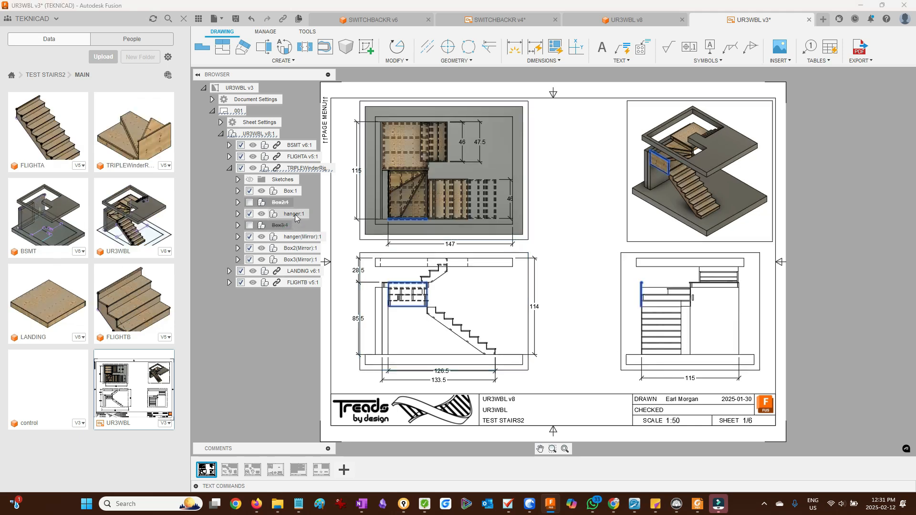
{"action": "left_click", "coordinate": [250, 214]}
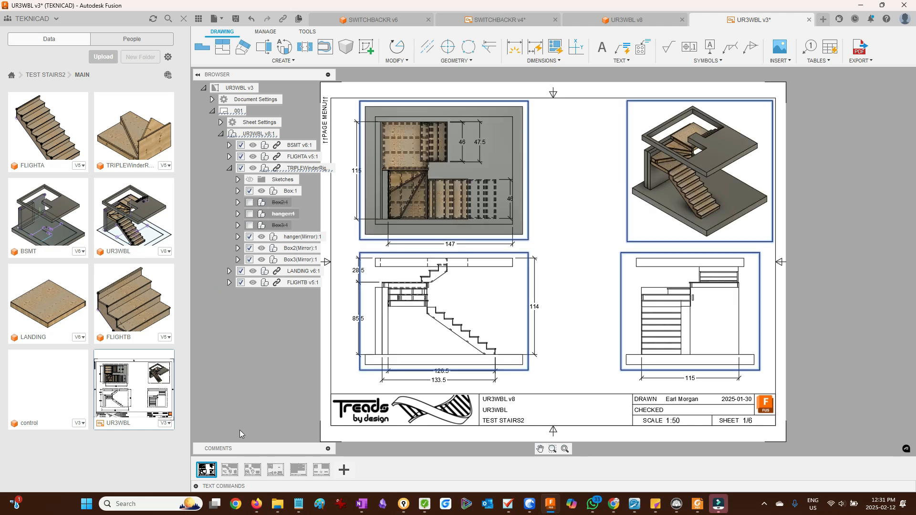
- Go to sheet 2 and delete the step-numbering sketch from the FLIGHTA plan view
{"action": "left_click", "coordinate": [230, 470]}
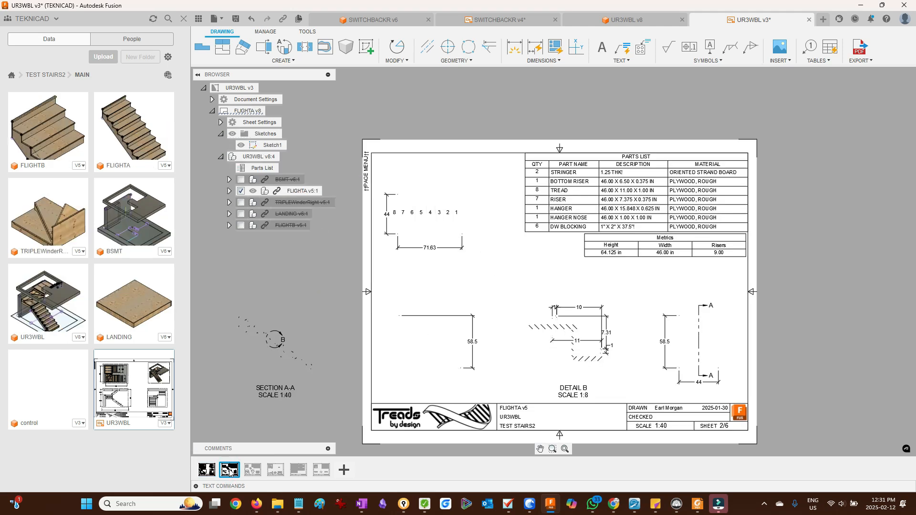
{"action": "left_click", "coordinate": [448, 217]}
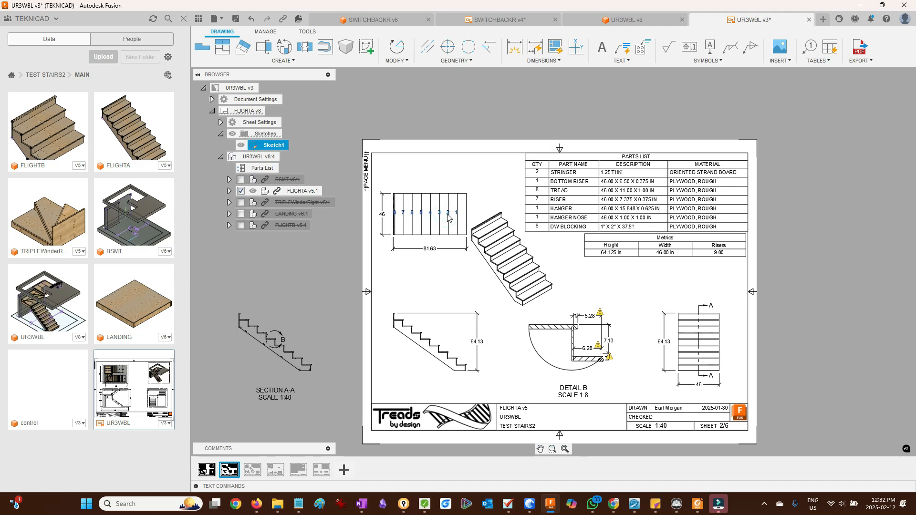
{"action": "key", "text": "Delete"}
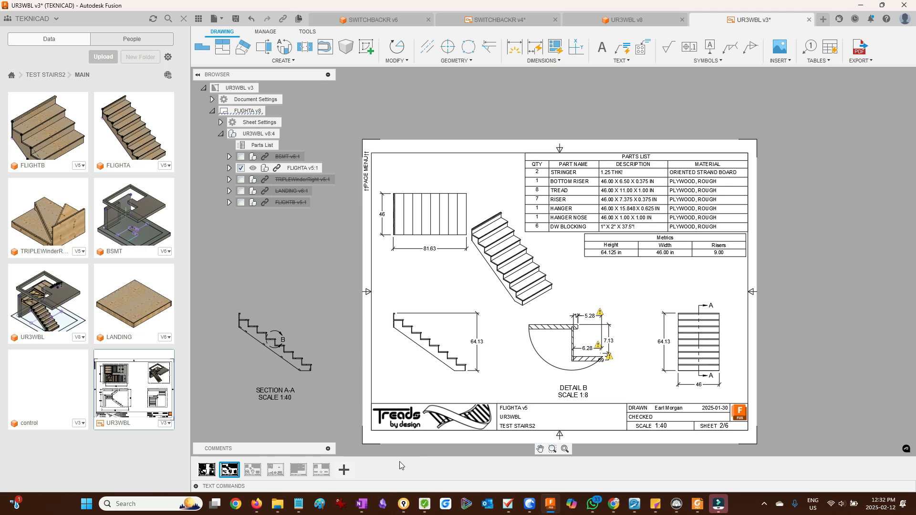
- Go to sheet 3 and move the Detail C boundary circle in the FLIGHTB plan view to a new spot
{"action": "mouse_move", "coordinate": [250, 472]}
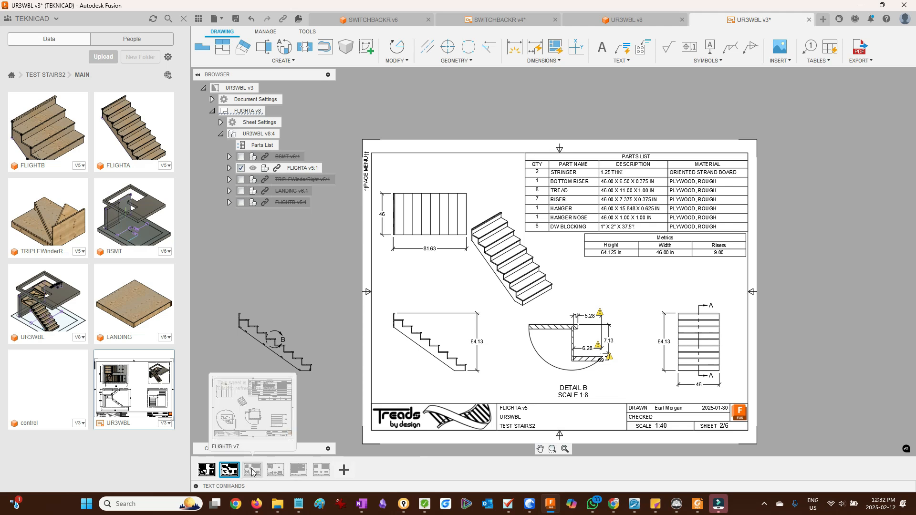
{"action": "left_click", "coordinate": [252, 471]}
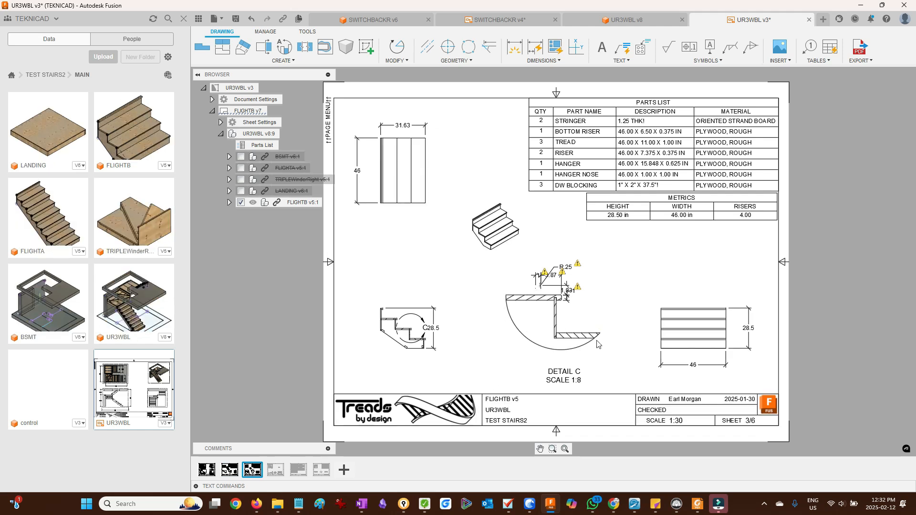
{"action": "scroll", "coordinate": [624, 323], "scroll_direction": "up", "scroll_amount": 1}
{"action": "scroll", "coordinate": [624, 324], "scroll_direction": "up", "scroll_amount": 4}
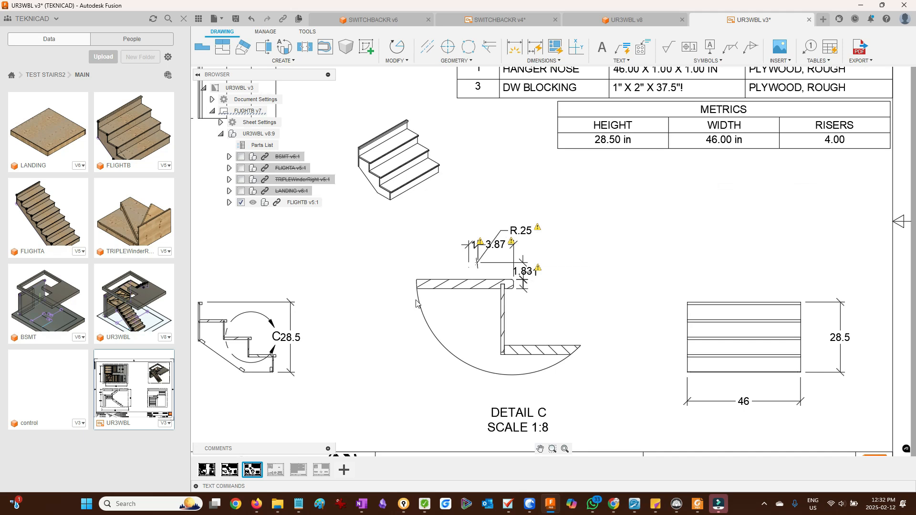
{"action": "scroll", "coordinate": [565, 288], "scroll_direction": "down", "scroll_amount": 3}
{"action": "scroll", "coordinate": [247, 360], "scroll_direction": "up", "scroll_amount": 5}
{"action": "left_click", "coordinate": [374, 254]}
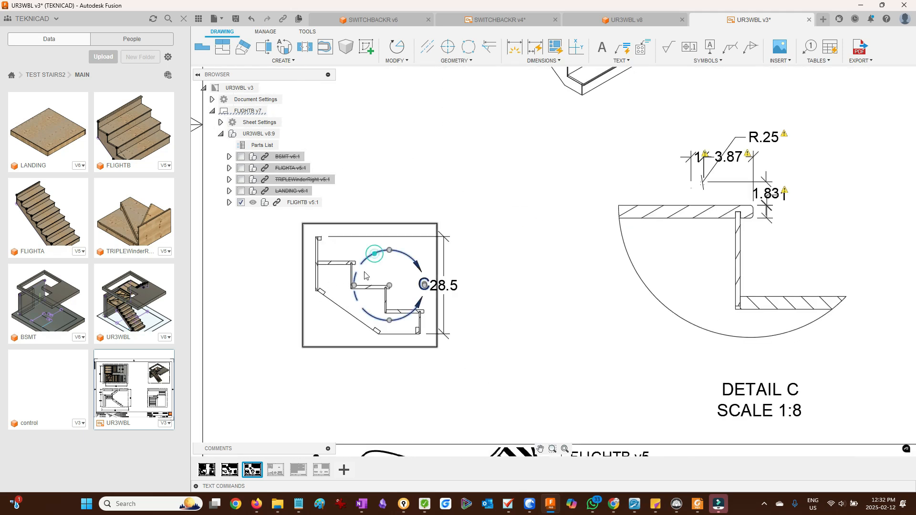
{"action": "scroll", "coordinate": [367, 273], "scroll_direction": "up", "scroll_amount": 4}
{"action": "left_click_drag", "start_coordinate": [403, 298], "coordinate": [378, 276]}
{"action": "scroll", "coordinate": [250, 343], "scroll_direction": "down", "scroll_amount": 4}
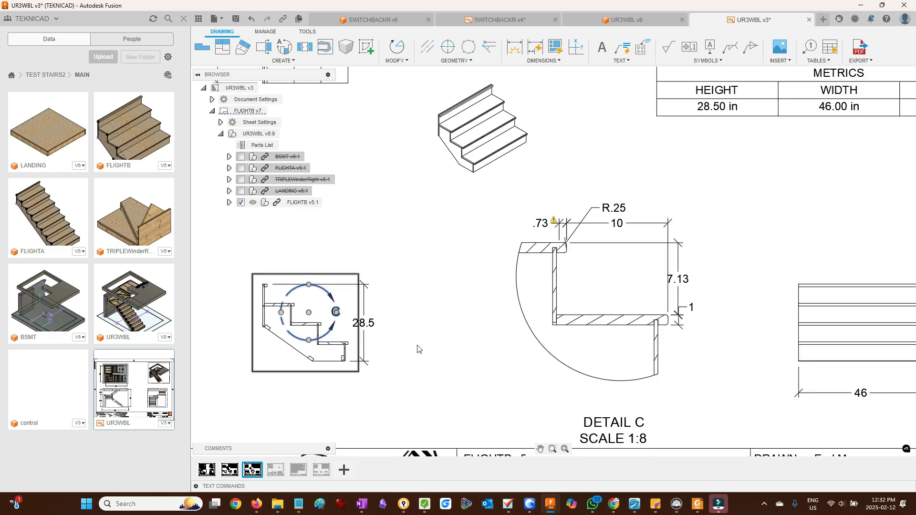
{"action": "scroll", "coordinate": [742, 313], "scroll_direction": "up", "scroll_amount": 1}
{"action": "scroll", "coordinate": [743, 312], "scroll_direction": "up", "scroll_amount": 1}
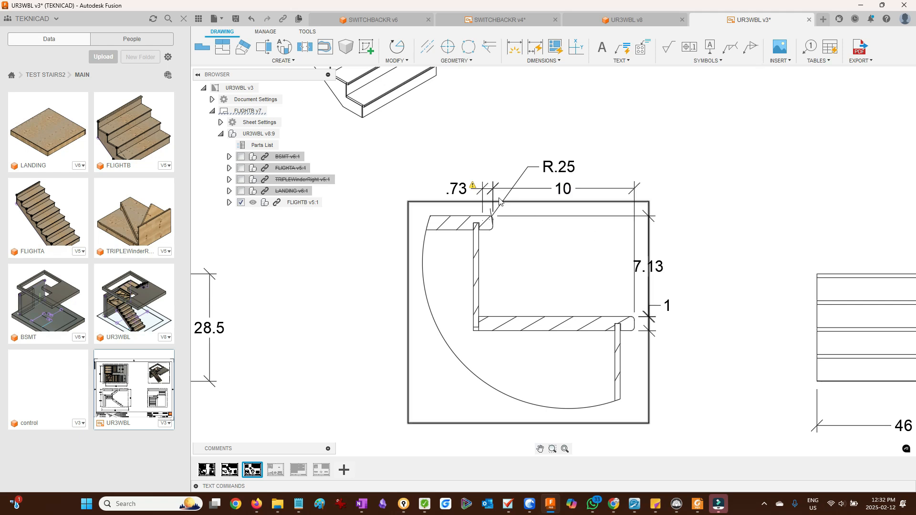
- Adjust the flagged .73 dimension at the top of Detail C and fit the sheet to the window
{"action": "left_click", "coordinate": [483, 199]}
{"action": "left_click", "coordinate": [482, 220]}
{"action": "left_click", "coordinate": [480, 222]}
{"action": "scroll", "coordinate": [493, 221], "scroll_direction": "up", "scroll_amount": 3}
{"action": "scroll", "coordinate": [493, 223], "scroll_direction": "down", "scroll_amount": 5}
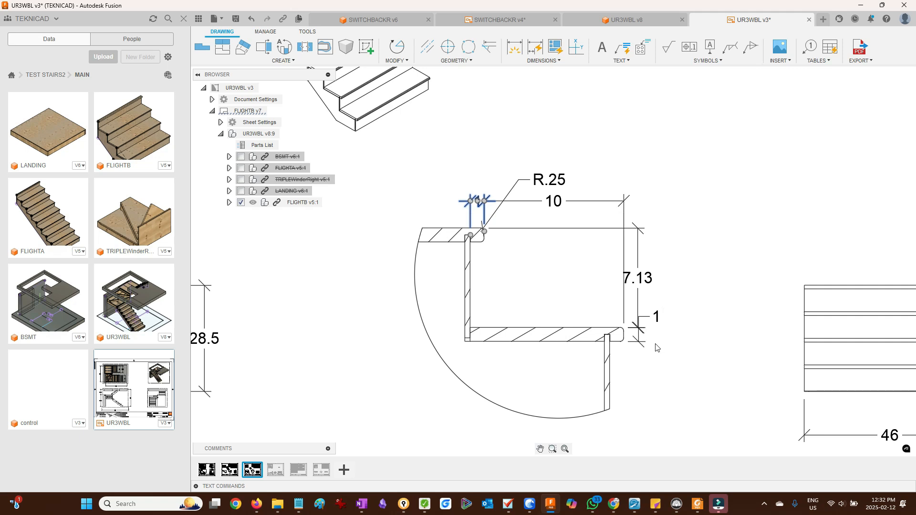
{"action": "scroll", "coordinate": [653, 362], "scroll_direction": "down", "scroll_amount": 5}
{"action": "scroll", "coordinate": [656, 382], "scroll_direction": "up", "scroll_amount": 3}
{"action": "scroll", "coordinate": [660, 400], "scroll_direction": "down", "scroll_amount": 1}
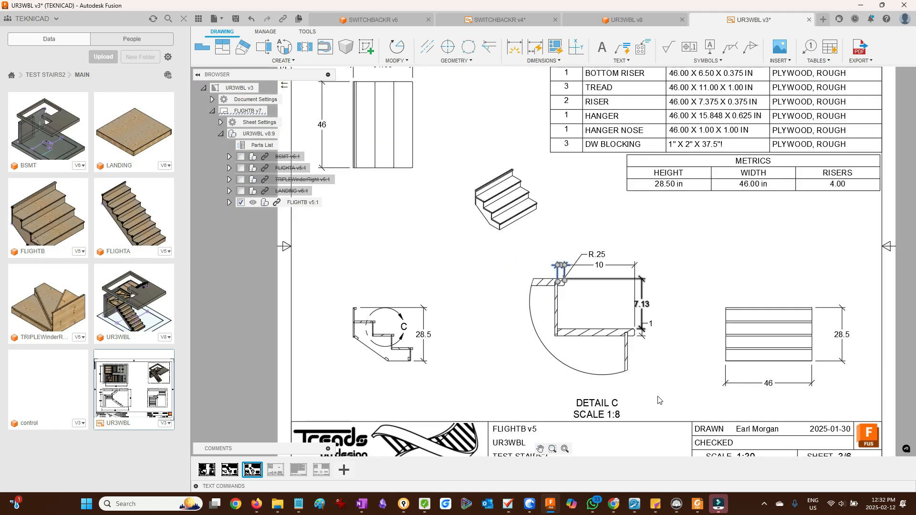
{"action": "left_click", "coordinate": [565, 449]}
- Go to sheet 4 and hide the Box2, hanger and Box3 components of TRIPLEWinderRight in the views
{"action": "left_click", "coordinate": [276, 469]}
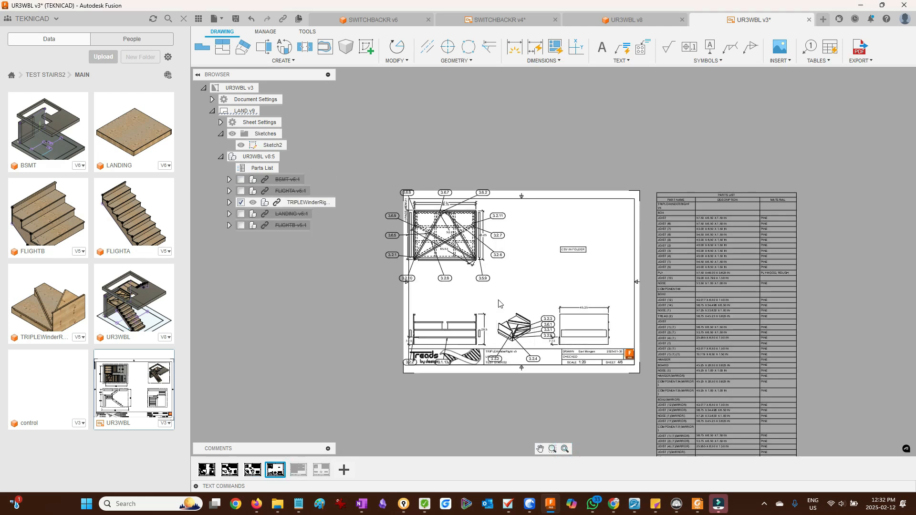
{"action": "scroll", "coordinate": [500, 304], "scroll_direction": "up", "scroll_amount": 2}
{"action": "scroll", "coordinate": [477, 296], "scroll_direction": "down", "scroll_amount": 3}
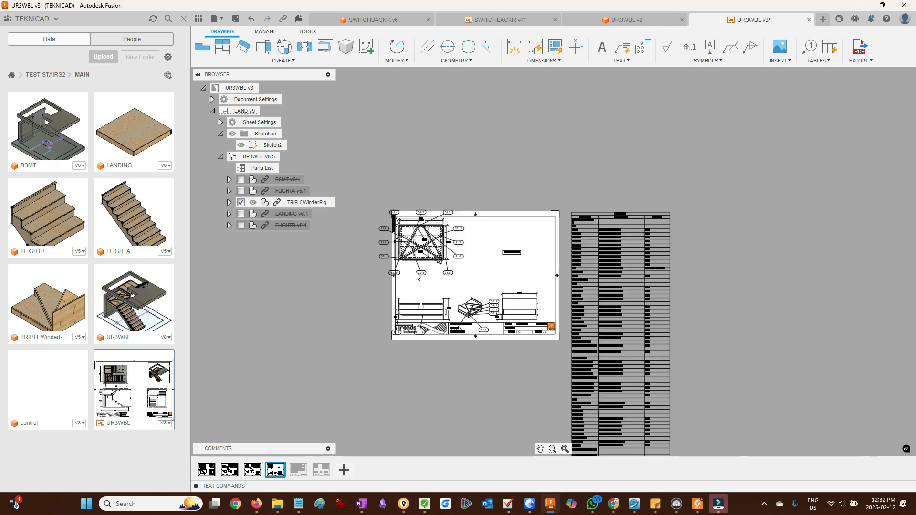
{"action": "scroll", "coordinate": [417, 282], "scroll_direction": "up", "scroll_amount": 3}
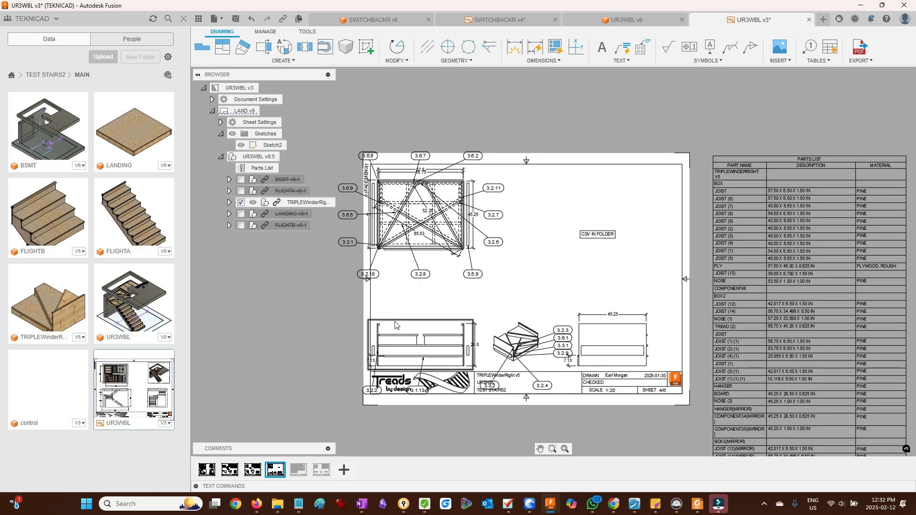
{"action": "left_click", "coordinate": [229, 203]}
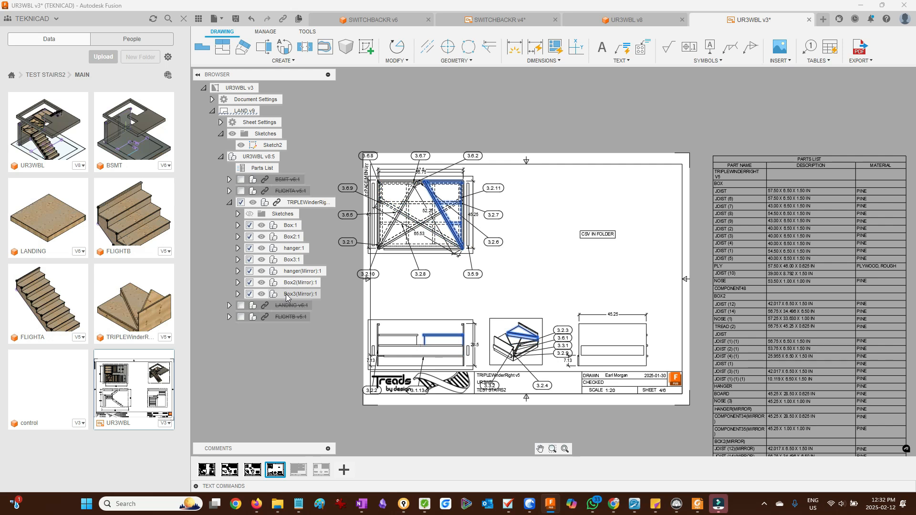
{"action": "left_click", "coordinate": [286, 261]}
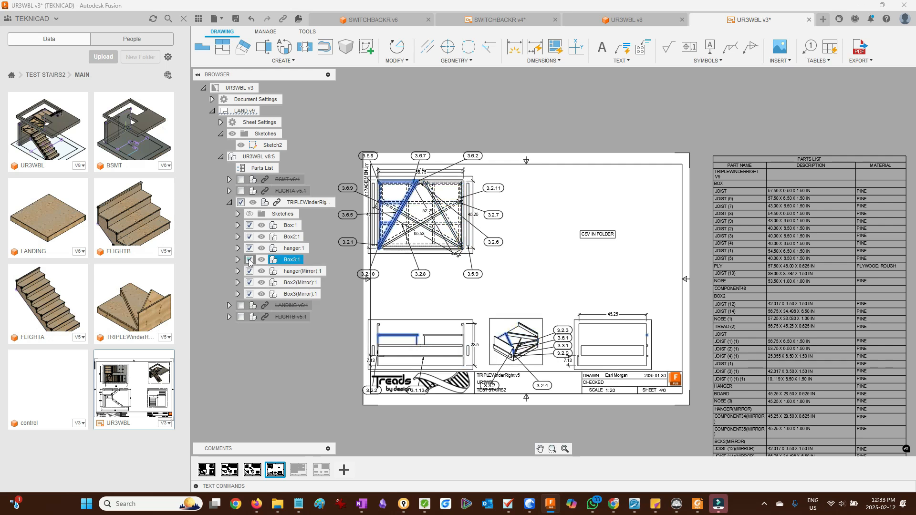
{"action": "left_click", "coordinate": [250, 249]}
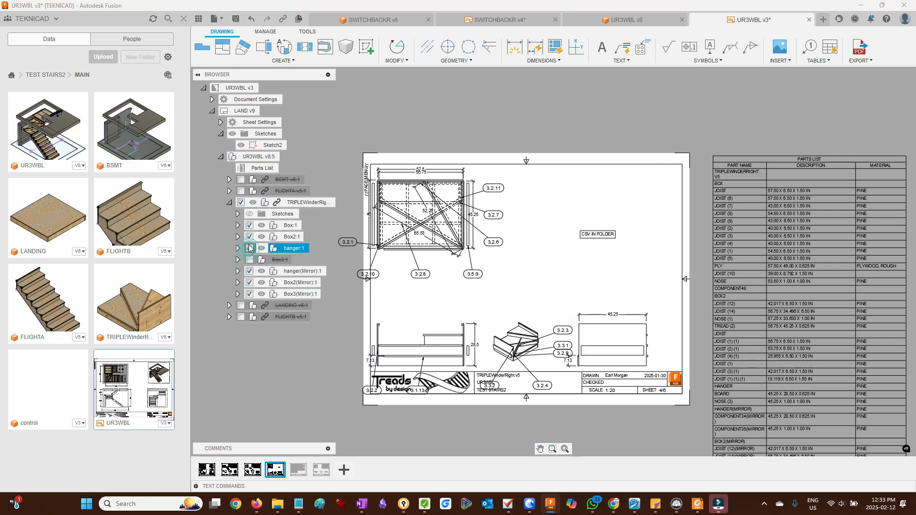
{"action": "left_click", "coordinate": [249, 238]}
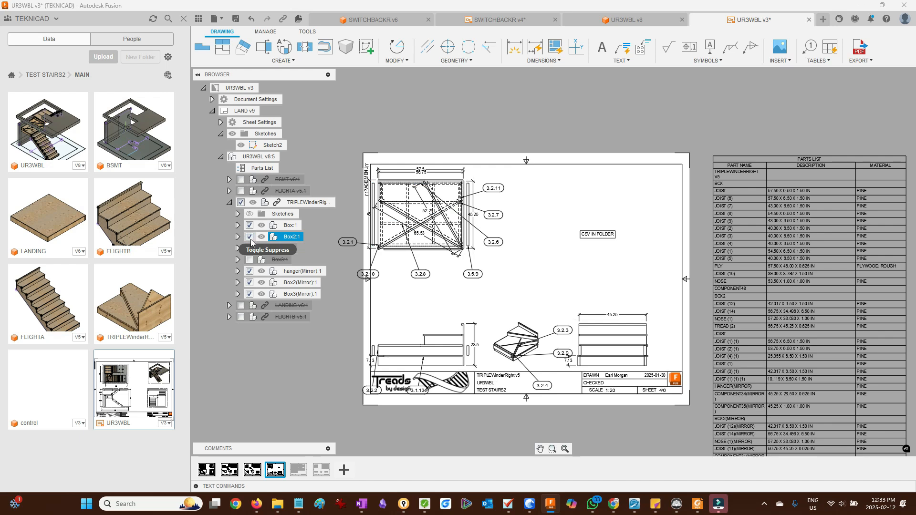
{"action": "left_click", "coordinate": [249, 237]}
{"action": "left_click", "coordinate": [249, 248]}
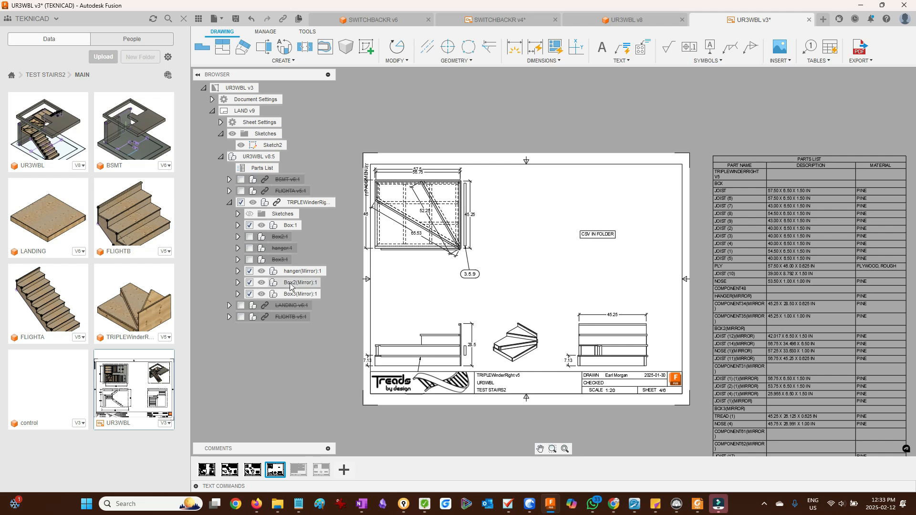
- Delete the CSV IN FOLDER note from sheet 4
{"action": "scroll", "coordinate": [327, 287], "scroll_direction": "down", "scroll_amount": 2}
{"action": "scroll", "coordinate": [366, 313], "scroll_direction": "up", "scroll_amount": 5}
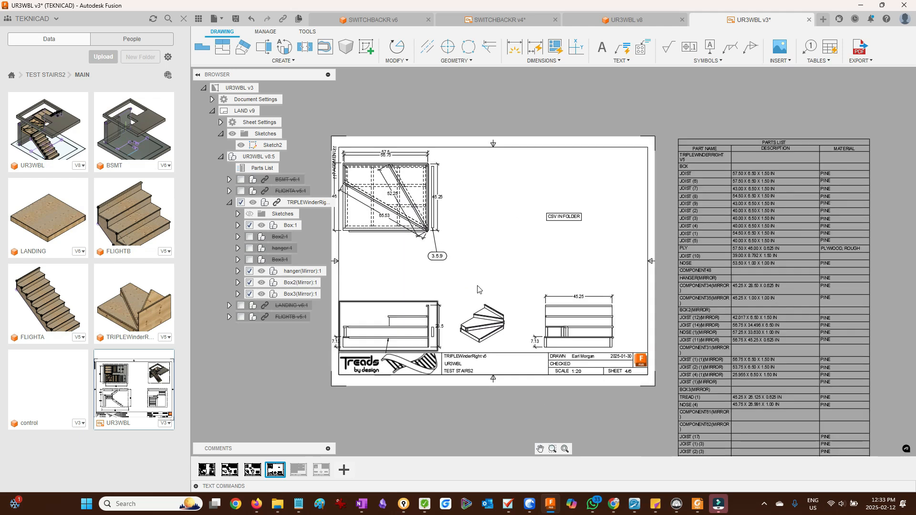
{"action": "left_click", "coordinate": [560, 217]}
{"action": "key", "text": "Delete"}
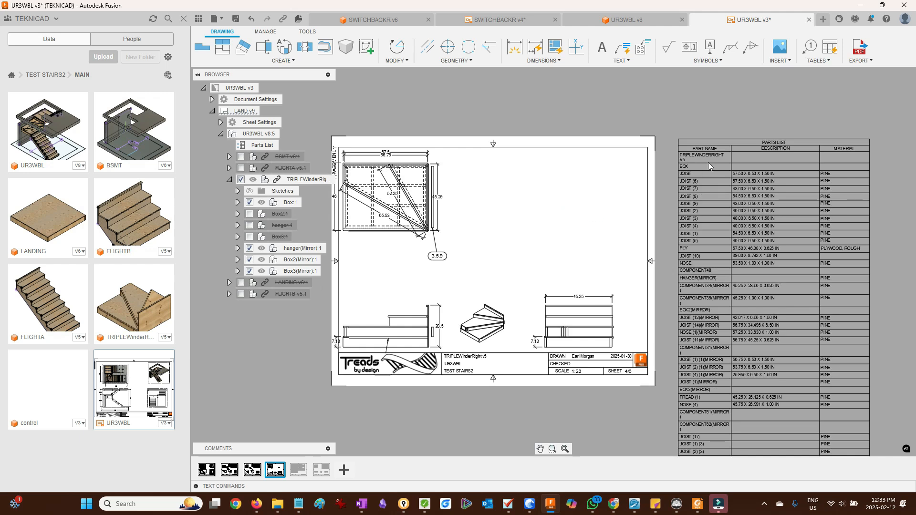
- Delete the parts list from sheet 4 and reposition the side view's height dimension
{"action": "left_click", "coordinate": [740, 140]}
{"action": "key", "text": "Delete"}
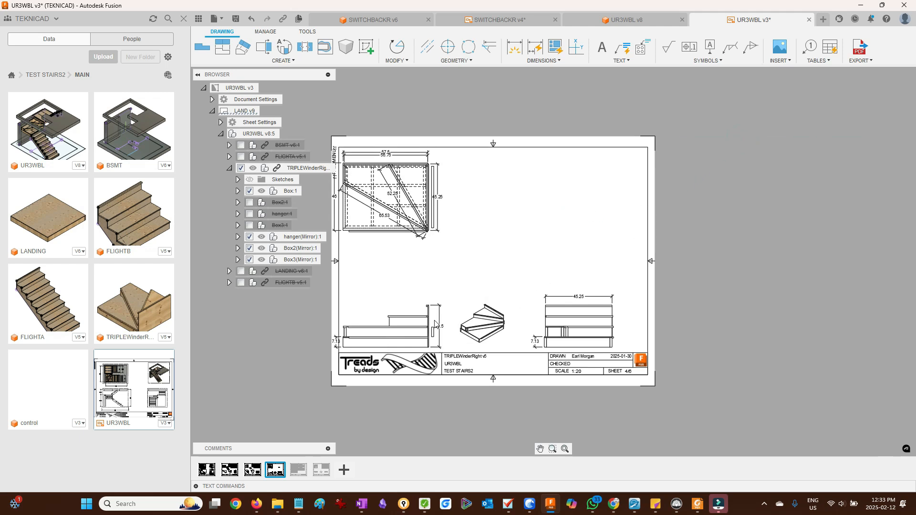
{"action": "mouse_move", "coordinate": [432, 318]}
{"action": "left_mouse_down"}
{"action": "mouse_move", "coordinate": [447, 290]}
{"action": "mouse_move", "coordinate": [441, 303]}
{"action": "left_mouse_up"}
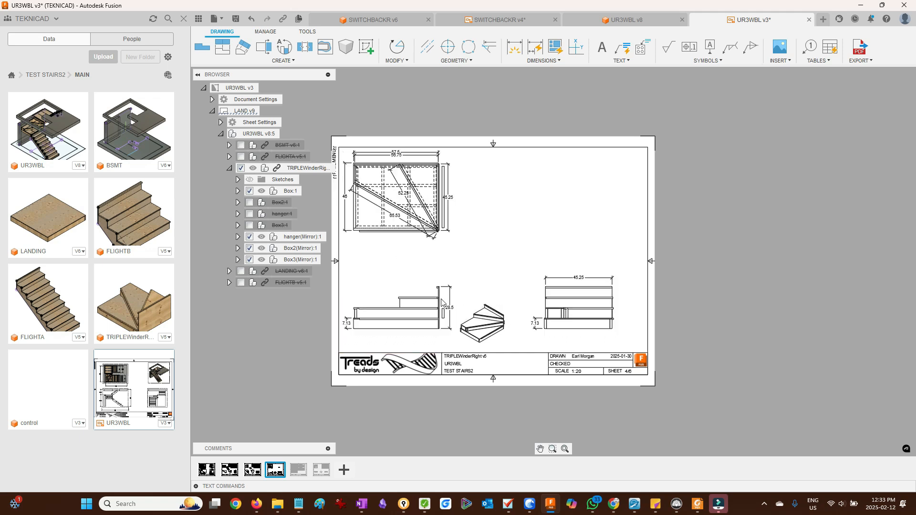
- Go to sheet 5 and hide the Box3, hanger and Box2 components of TRIPLEWinderRight
{"action": "left_click", "coordinate": [294, 471]}
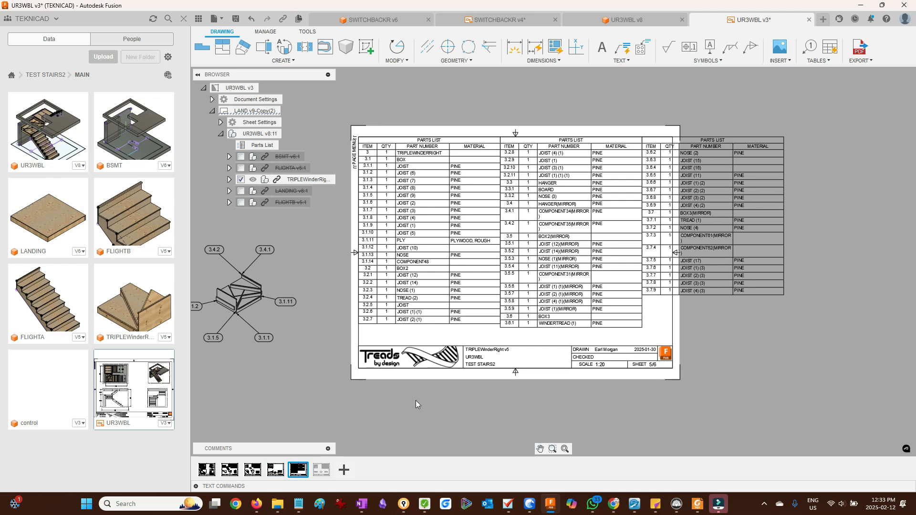
{"action": "left_click", "coordinate": [230, 180]}
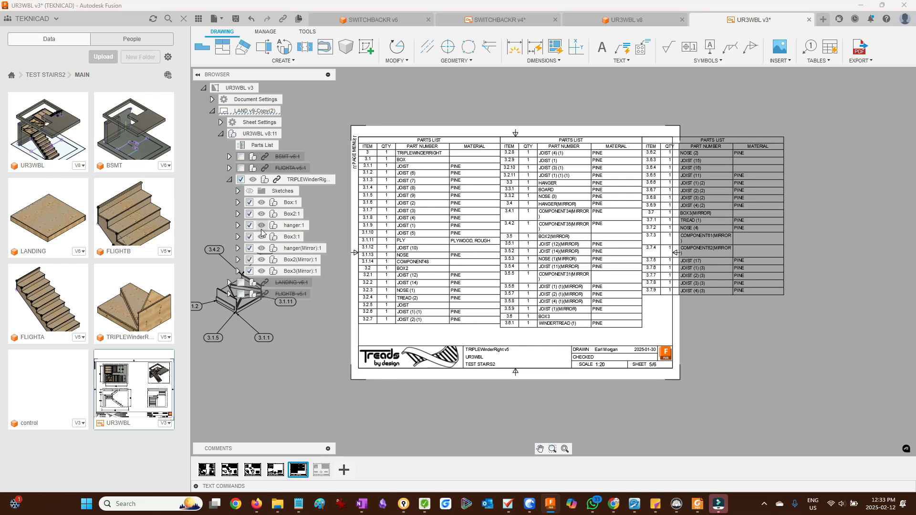
{"action": "left_click", "coordinate": [288, 237]}
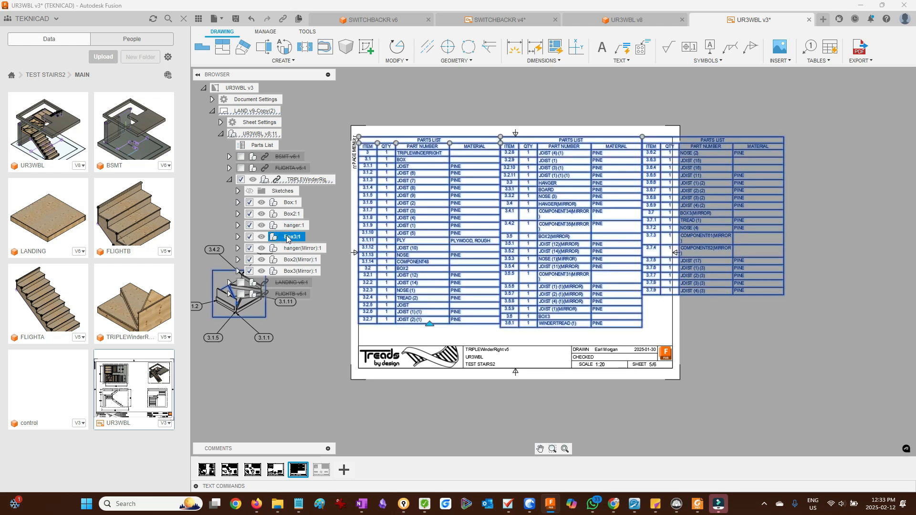
{"action": "left_click", "coordinate": [249, 237]}
{"action": "left_click", "coordinate": [249, 226]}
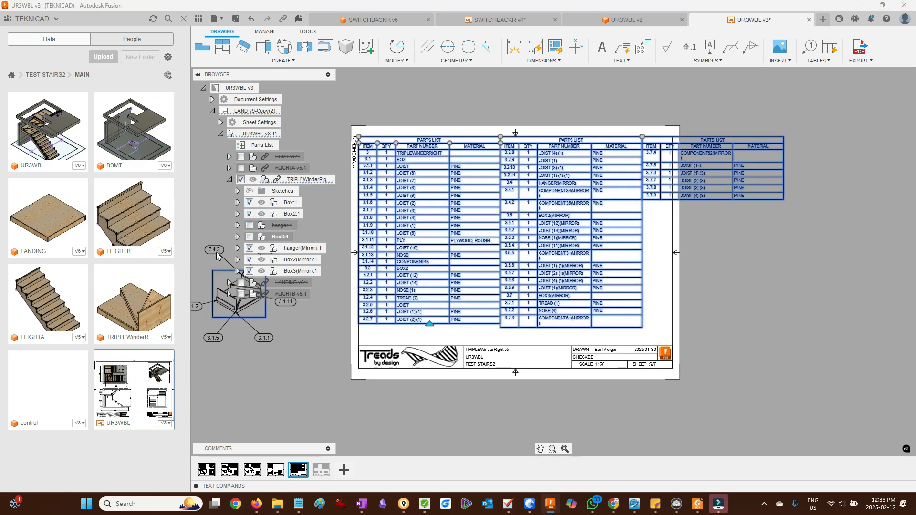
{"action": "left_click", "coordinate": [250, 249]}
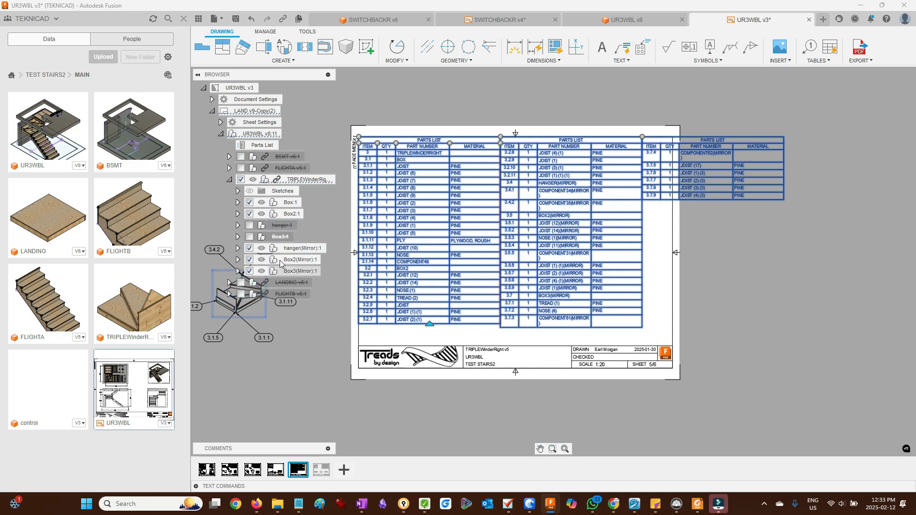
{"action": "left_click", "coordinate": [249, 214]}
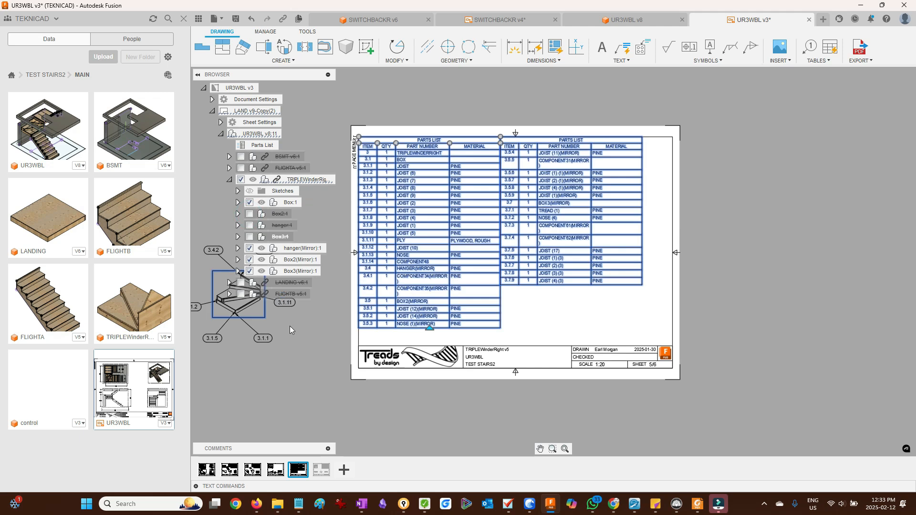
- Go to sheet 6, navigate the data panel up to TEST STAIRS2, and close the UR3WBL v3 drawing tab
{"action": "left_click", "coordinate": [320, 471]}
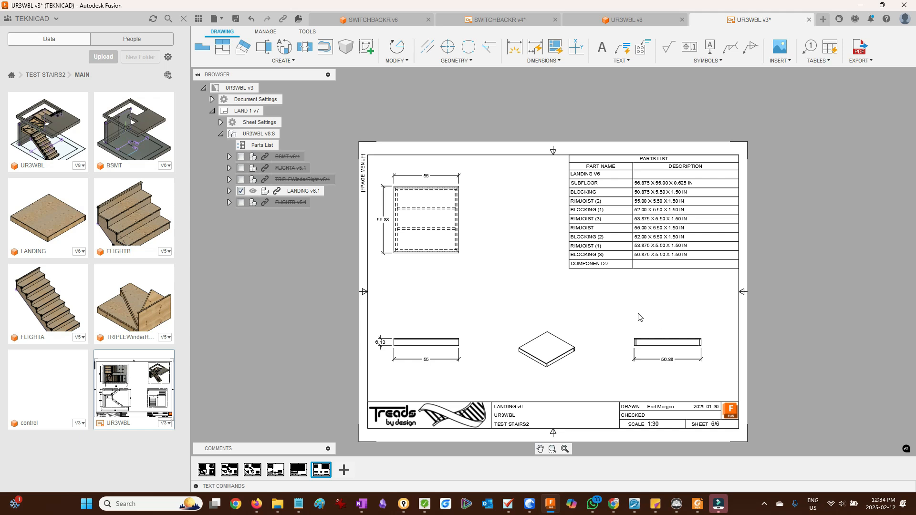
{"action": "left_click", "coordinate": [48, 75]}
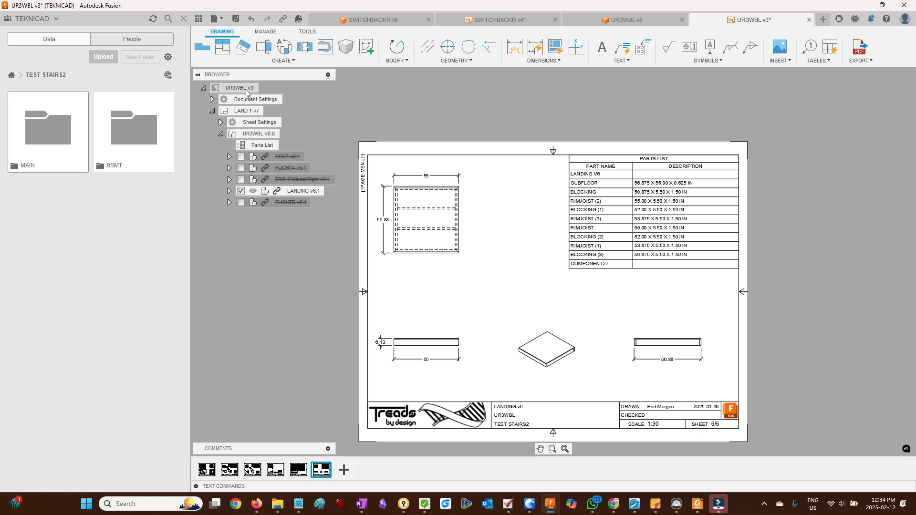
{"action": "left_click", "coordinate": [809, 21]}
{"action": "left_click", "coordinate": [810, 21]}
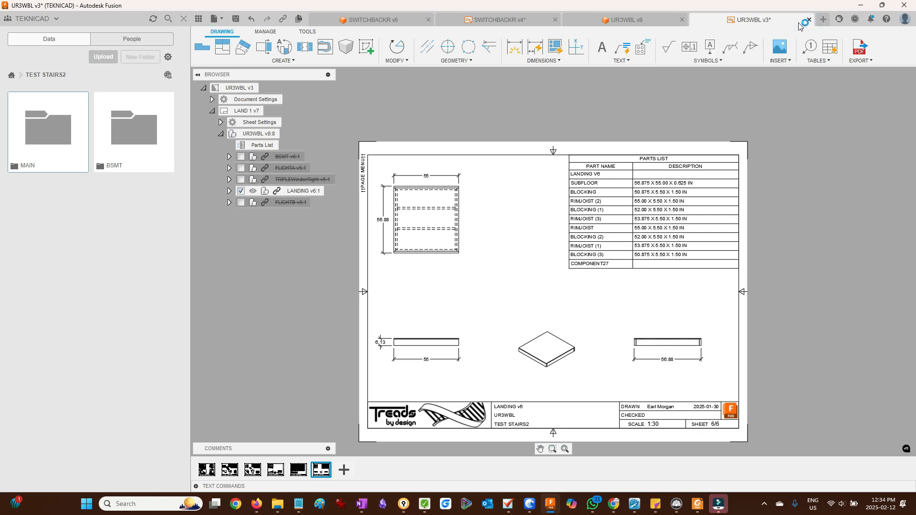
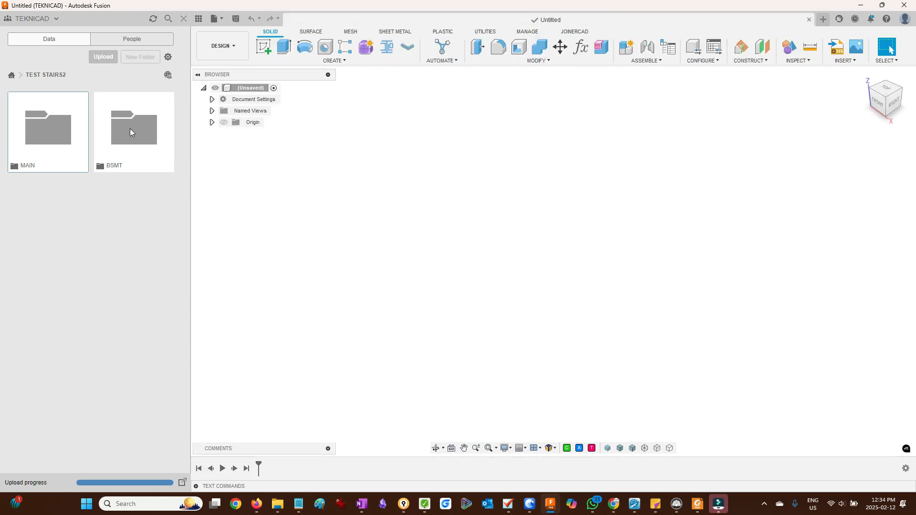
- Insert the BSMT design from the BSMT folder into the empty design at its original position
{"action": "double_click", "coordinate": [130, 128]}
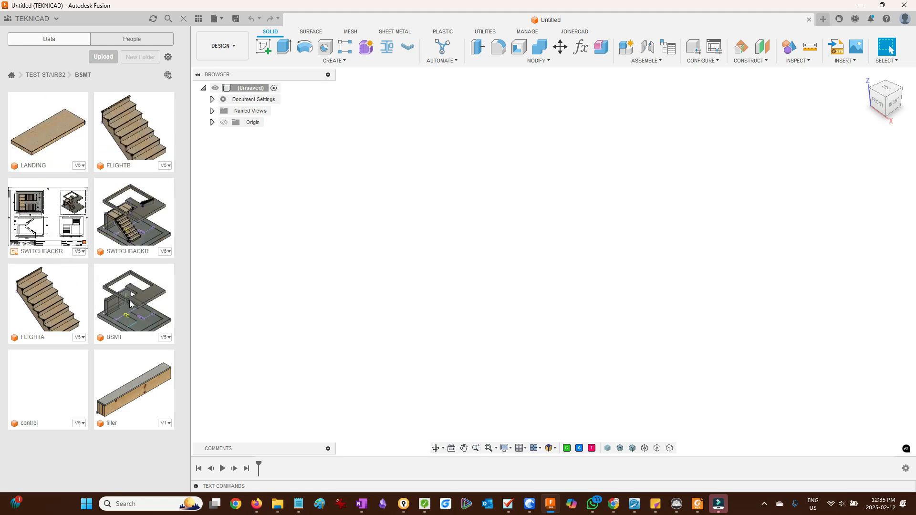
{"action": "left_click_drag", "start_coordinate": [130, 304], "coordinate": [517, 241]}
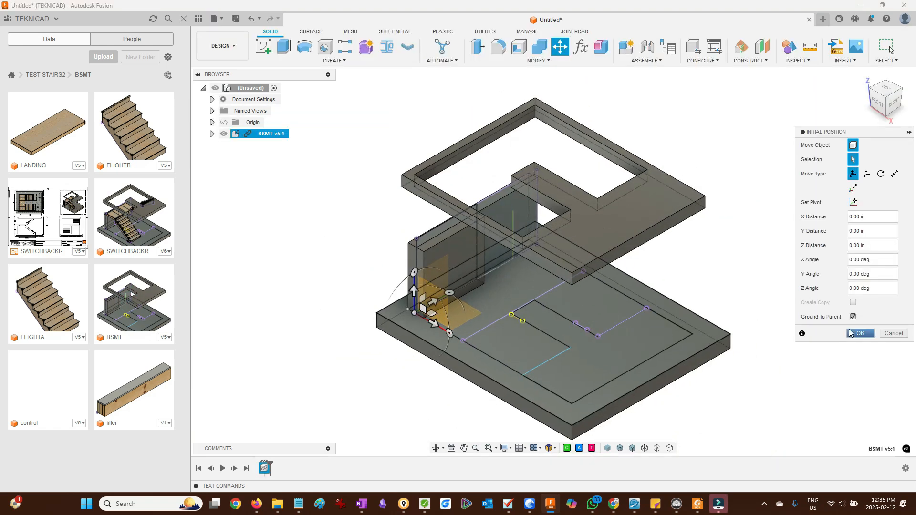
{"action": "left_click", "coordinate": [860, 333]}
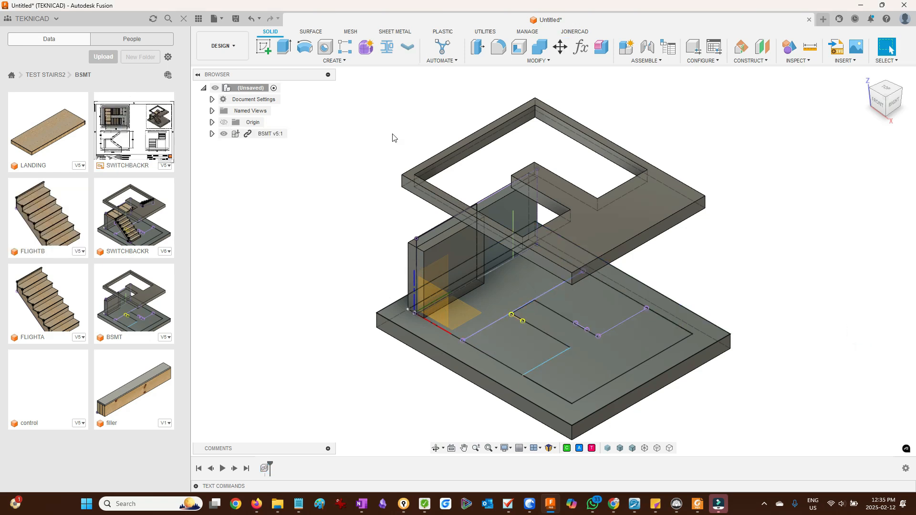
- Open the MAIN folder, insert the UR3WBL design and raise it 140 in
{"action": "left_click", "coordinate": [37, 74]}
{"action": "double_click", "coordinate": [46, 124]}
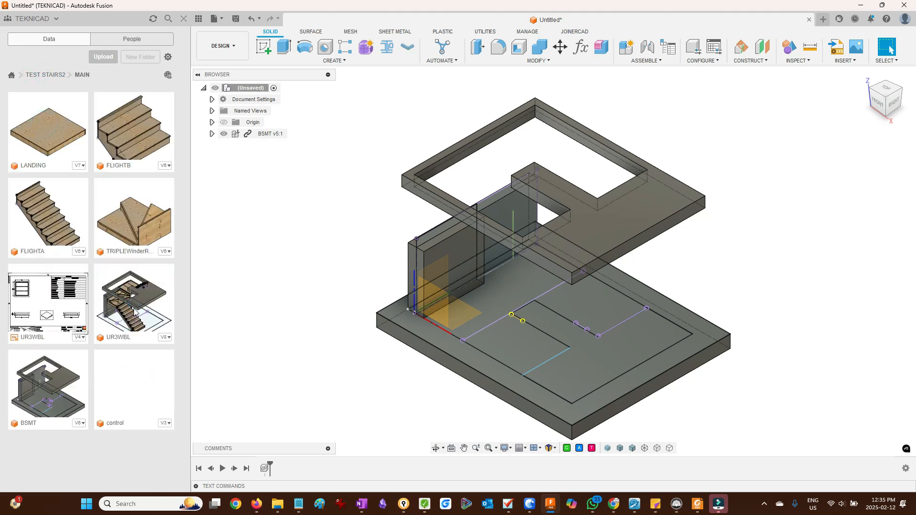
{"action": "left_click_drag", "start_coordinate": [134, 308], "coordinate": [415, 210]}
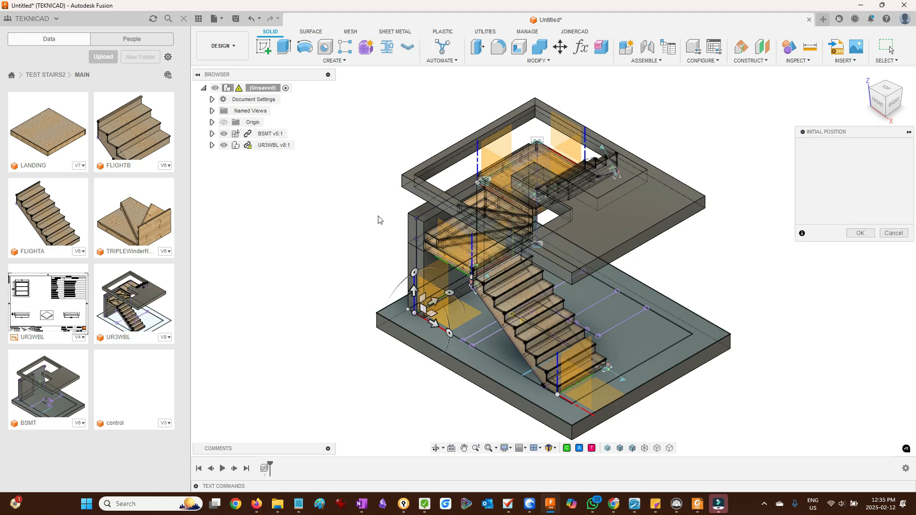
{"action": "left_click_drag", "start_coordinate": [414, 290], "coordinate": [411, 122]}
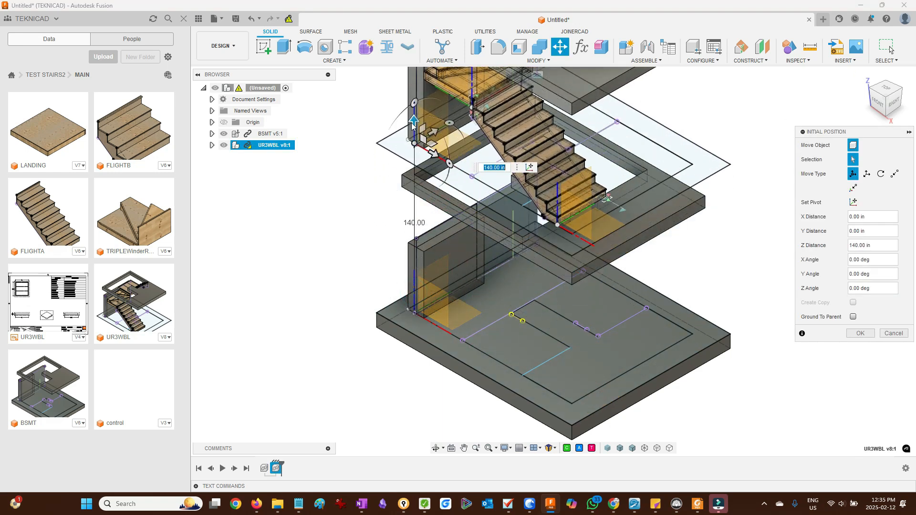
- Try positioning UR3WBL with Point to Position by picking its lower corner point
{"action": "scroll", "coordinate": [413, 126], "scroll_direction": "up", "scroll_amount": 3}
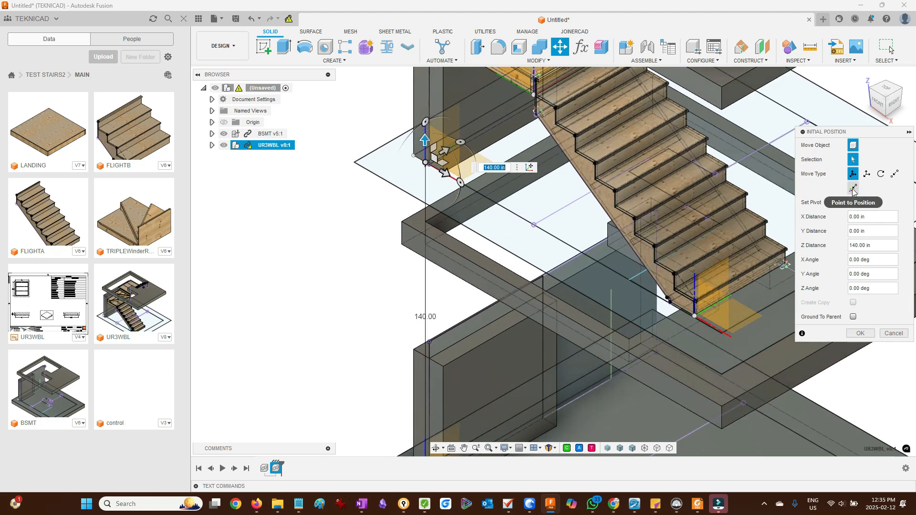
{"action": "left_click", "coordinate": [854, 189]}
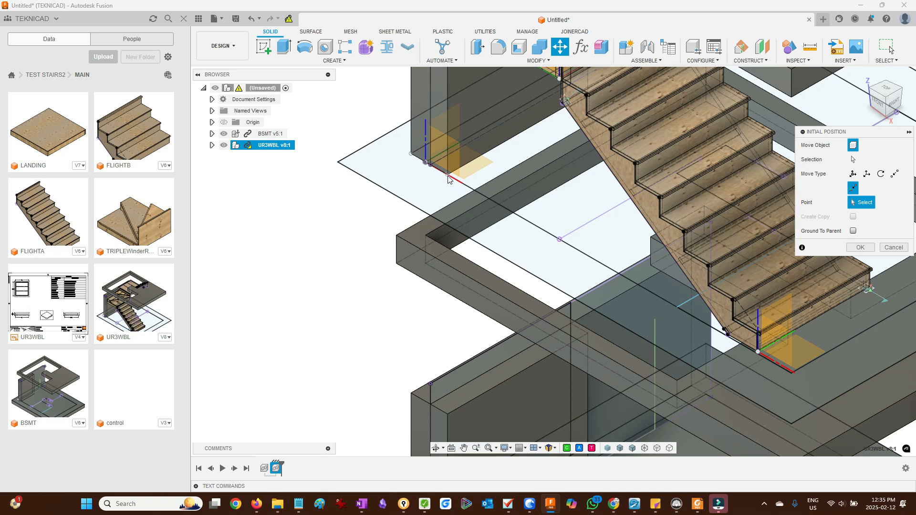
{"action": "left_click", "coordinate": [448, 177]}
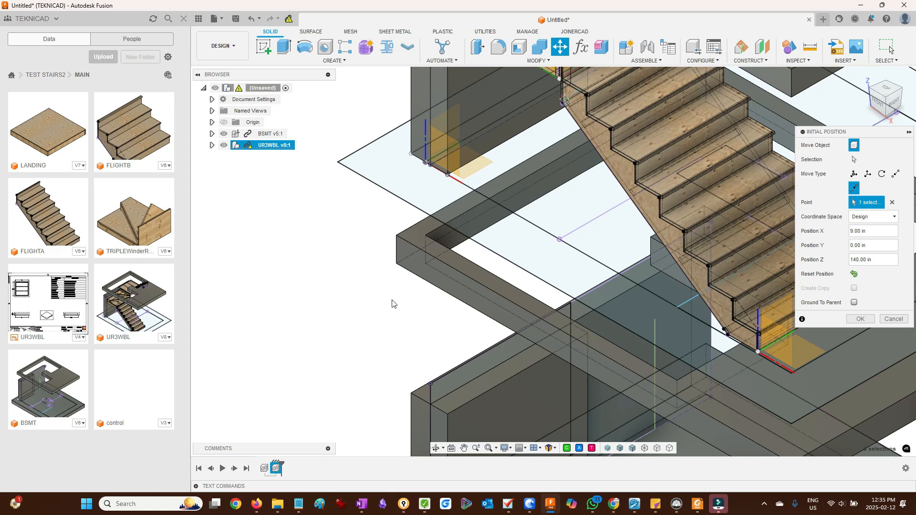
{"action": "scroll", "coordinate": [375, 279], "scroll_direction": "down", "scroll_amount": 3}
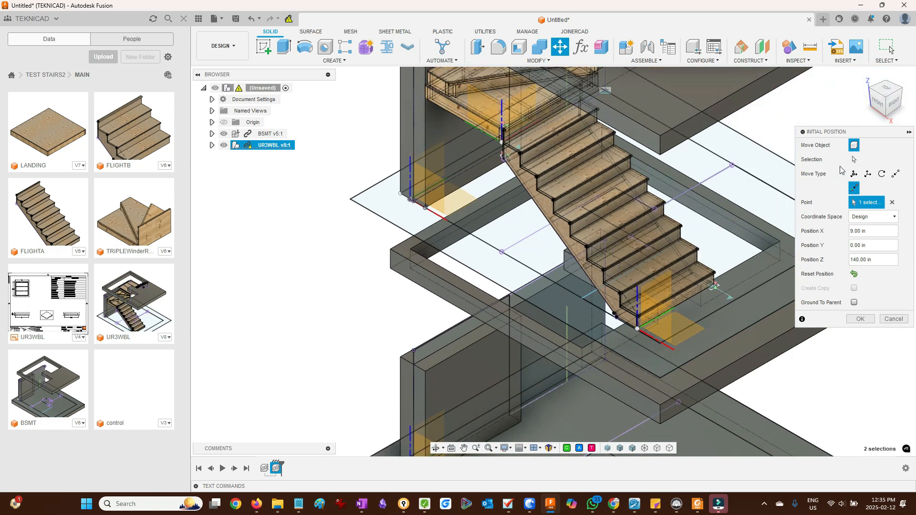
{"action": "left_click", "coordinate": [854, 159]}
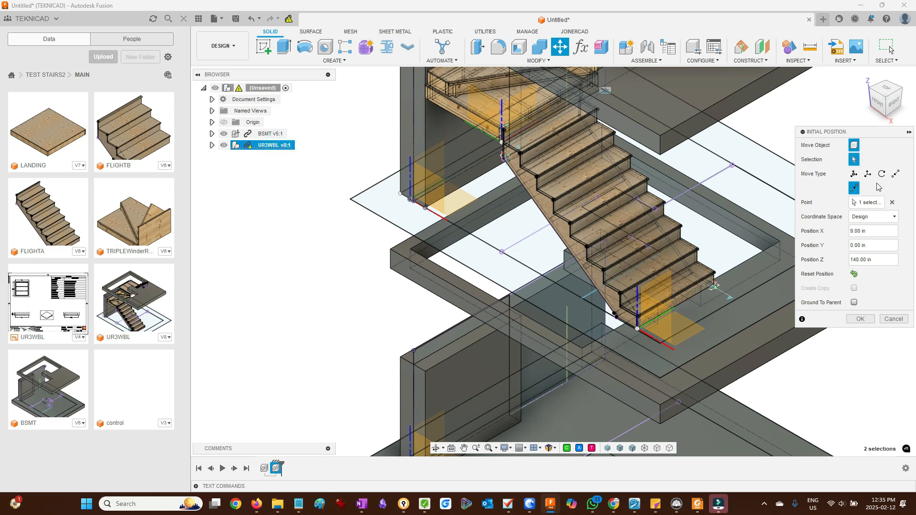
- Switch to point-to-point moving and pick the stair's corner vertex as origin and a basement wall point as target
{"action": "left_click", "coordinate": [896, 174]}
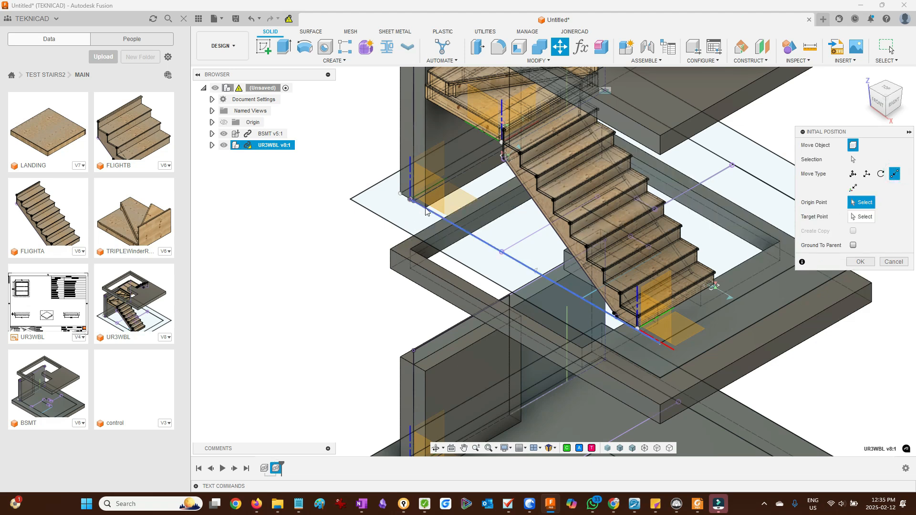
{"action": "scroll", "coordinate": [426, 210], "scroll_direction": "up", "scroll_amount": 10}
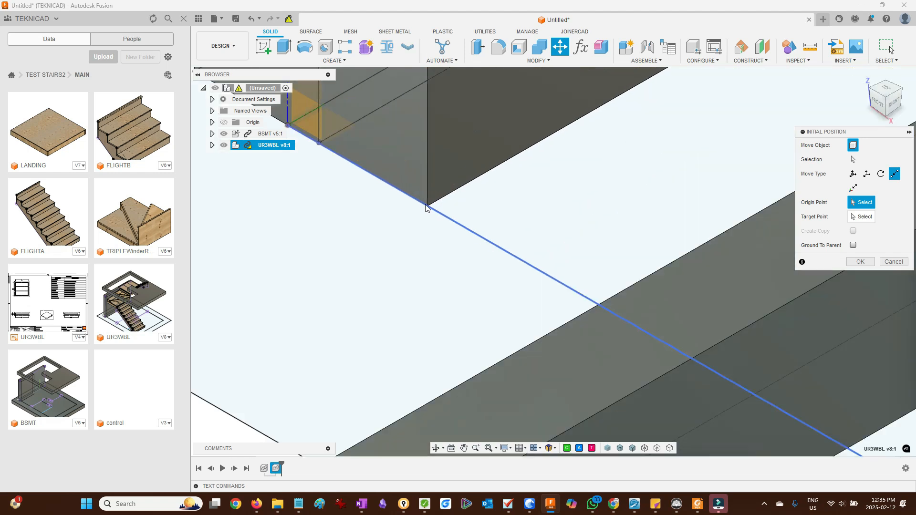
{"action": "left_click", "coordinate": [428, 208]}
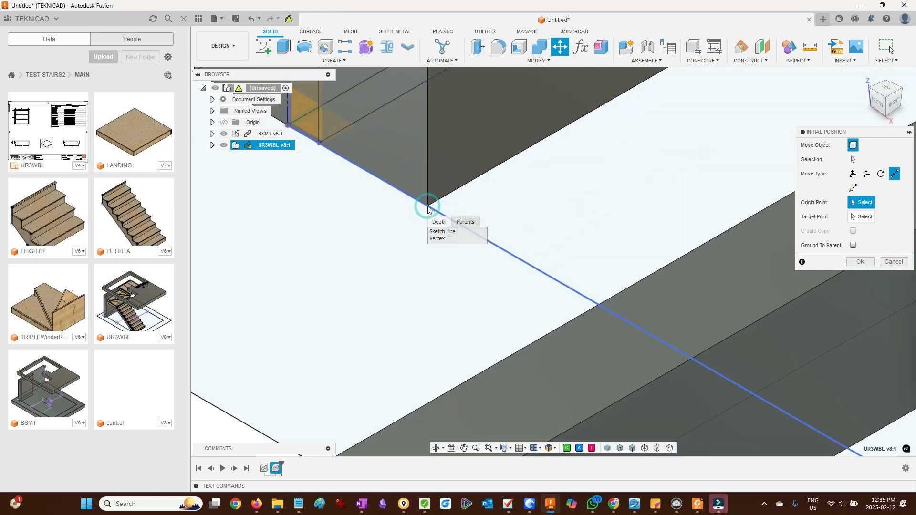
{"action": "left_click", "coordinate": [437, 239]}
{"action": "scroll", "coordinate": [451, 175], "scroll_direction": "down", "scroll_amount": 10}
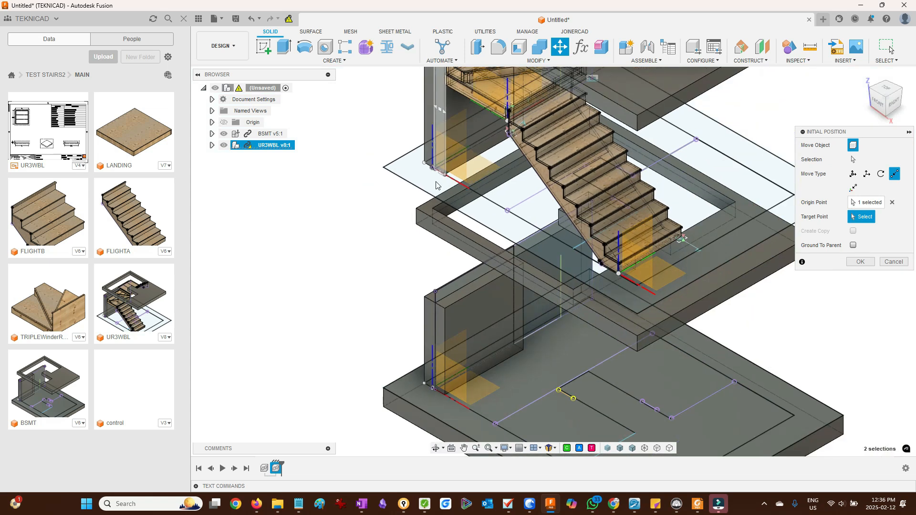
{"action": "left_click", "coordinate": [446, 311]}
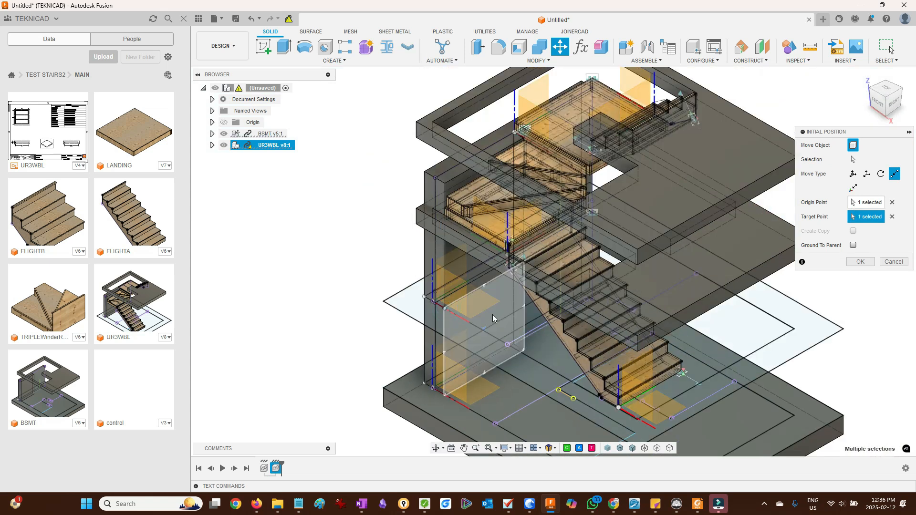
- Reselect the stair's corner as origin and the upper floor opening's corner as the target point
{"action": "left_click", "coordinate": [892, 217]}
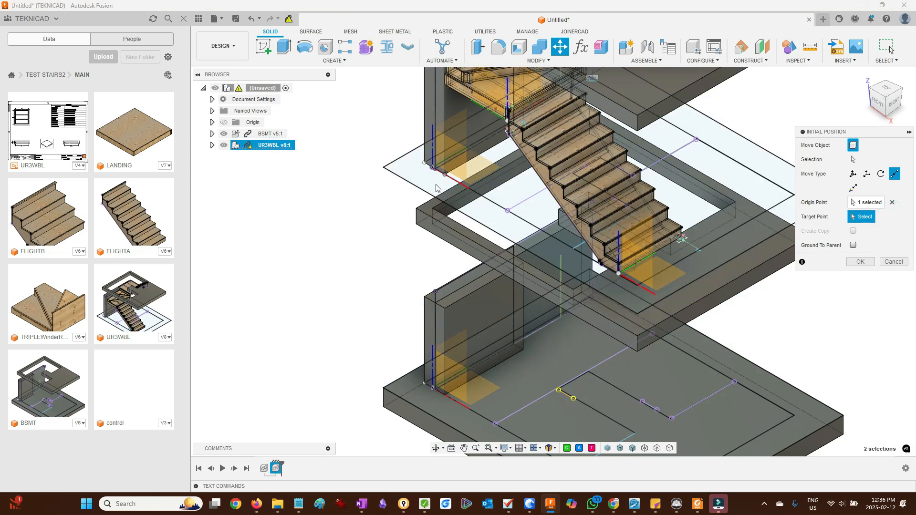
{"action": "scroll", "coordinate": [439, 198], "scroll_direction": "up", "scroll_amount": 3}
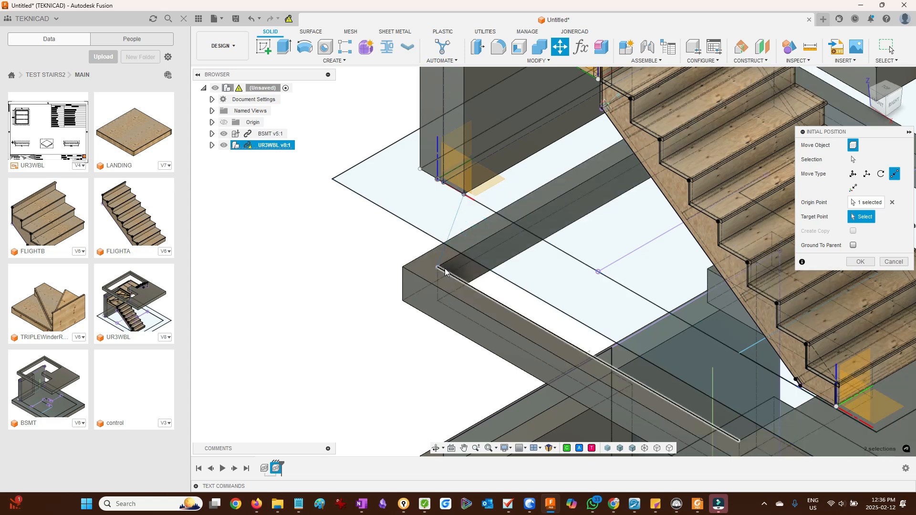
{"action": "left_click", "coordinate": [892, 202]}
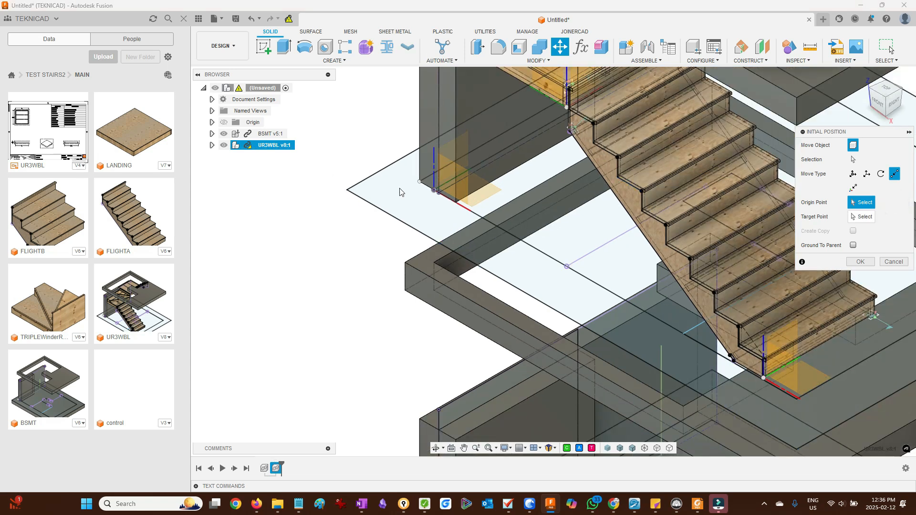
{"action": "left_click", "coordinate": [438, 194]}
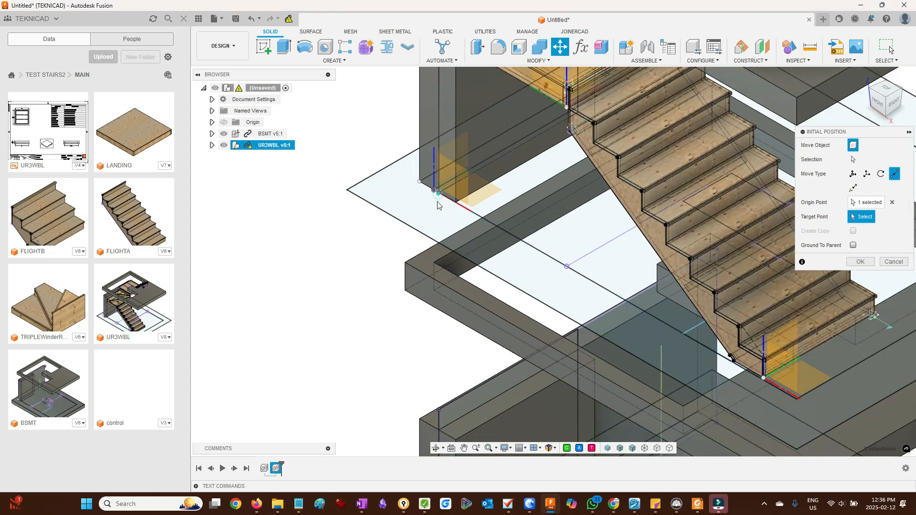
{"action": "left_click", "coordinate": [434, 263]}
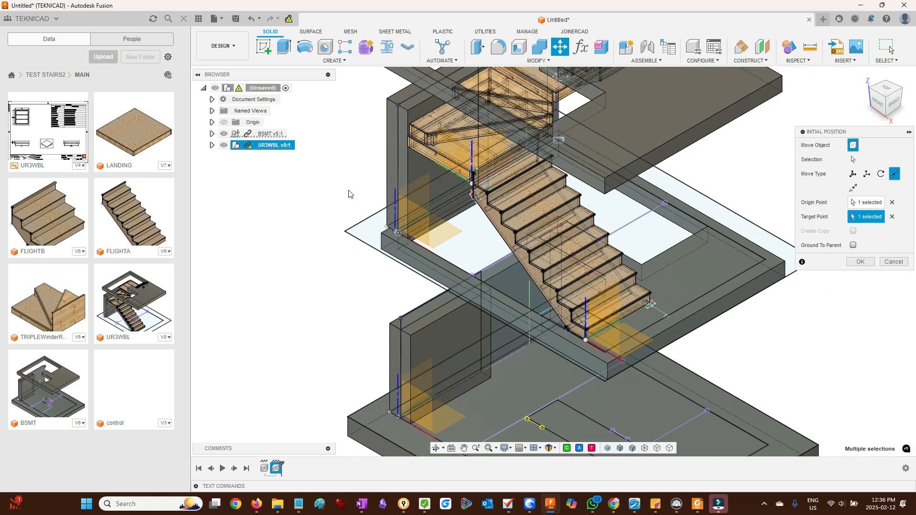
{"action": "scroll", "coordinate": [350, 193], "scroll_direction": "down", "scroll_amount": 1}
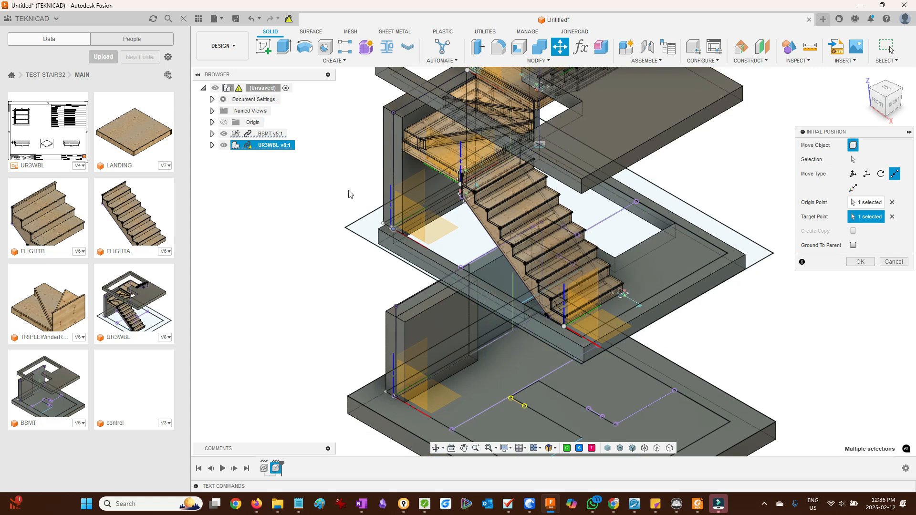
- Set a new pivot on the stair assembly and shift UR3WBL 2 in along X, then confirm the placement
{"action": "middle_click_drag", "start_coordinate": [350, 193], "coordinate": [387, 184], "text": "shift"}
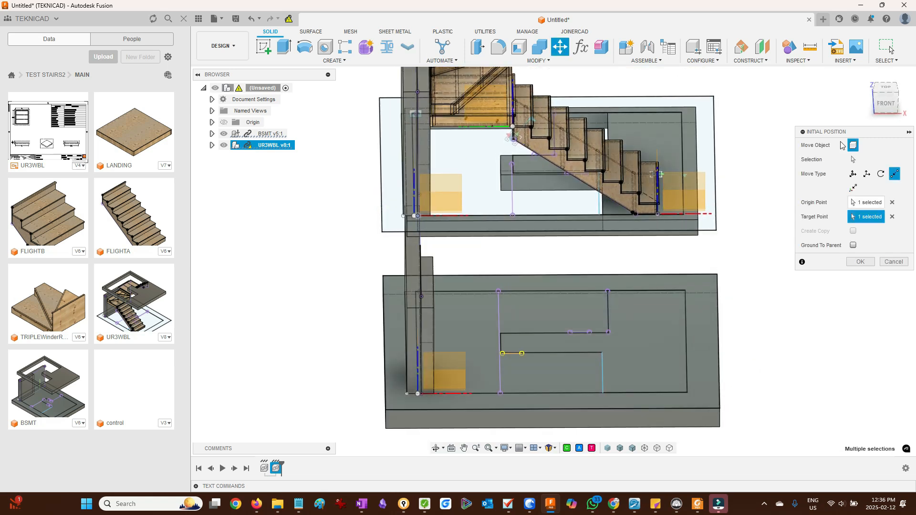
{"action": "left_click", "coordinate": [888, 102]}
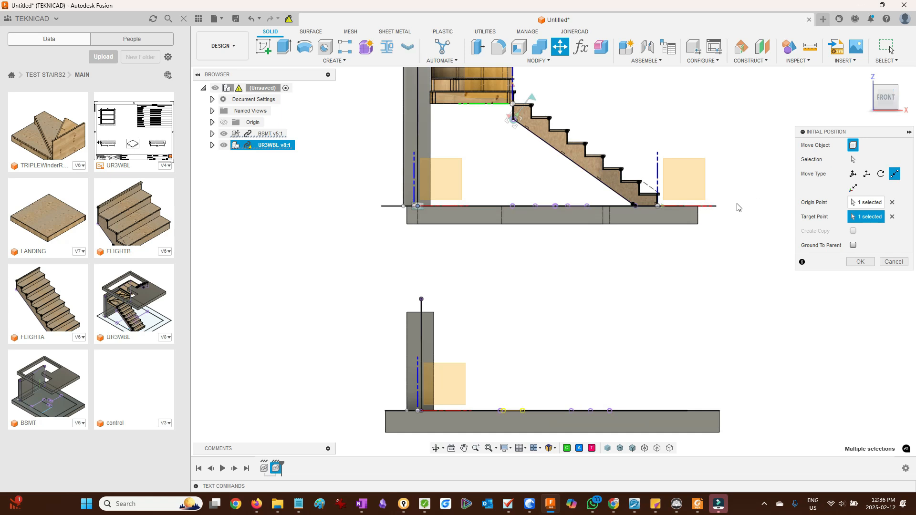
{"action": "middle_click_drag", "start_coordinate": [530, 250], "coordinate": [522, 266], "text": "shift"}
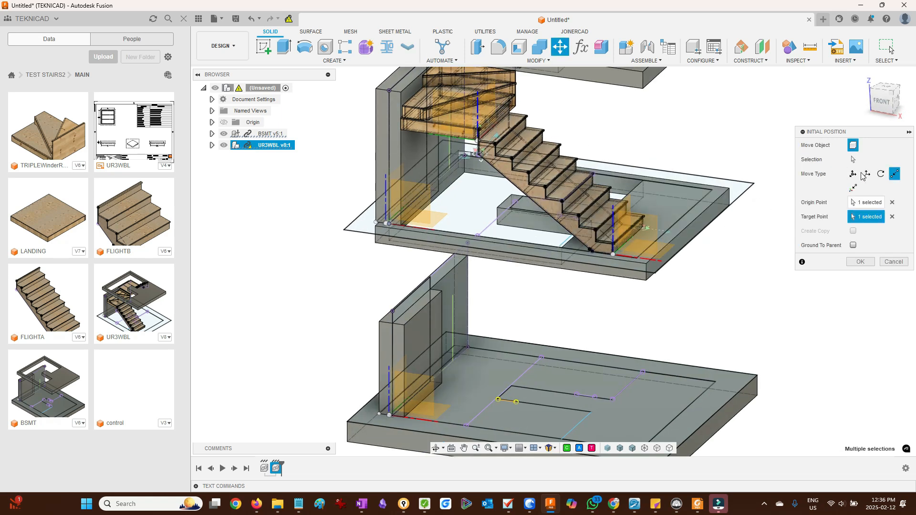
{"action": "left_click", "coordinate": [853, 173]}
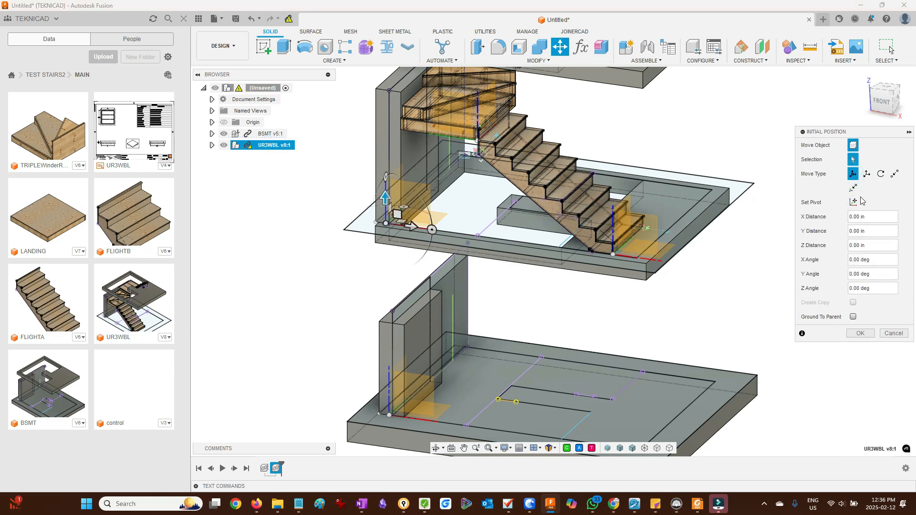
{"action": "left_click", "coordinate": [853, 203]}
{"action": "left_click", "coordinate": [402, 91]}
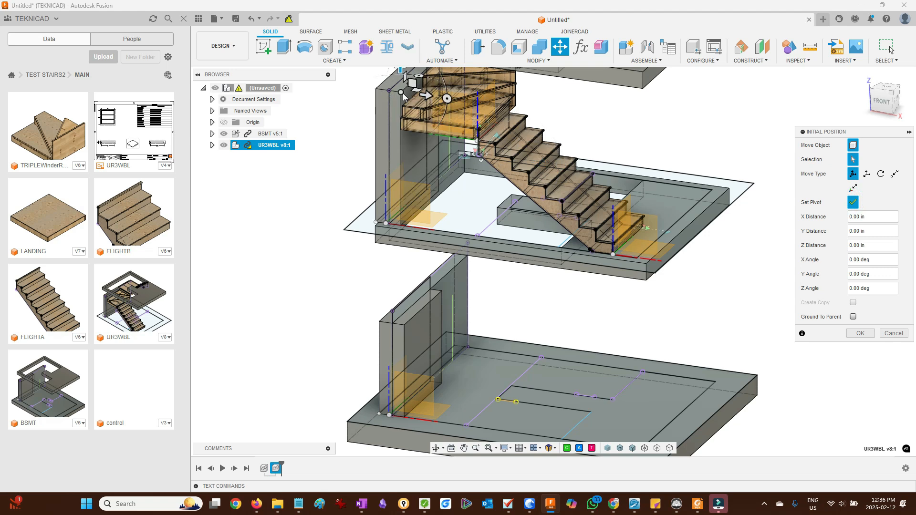
{"action": "left_click", "coordinate": [516, 116]}
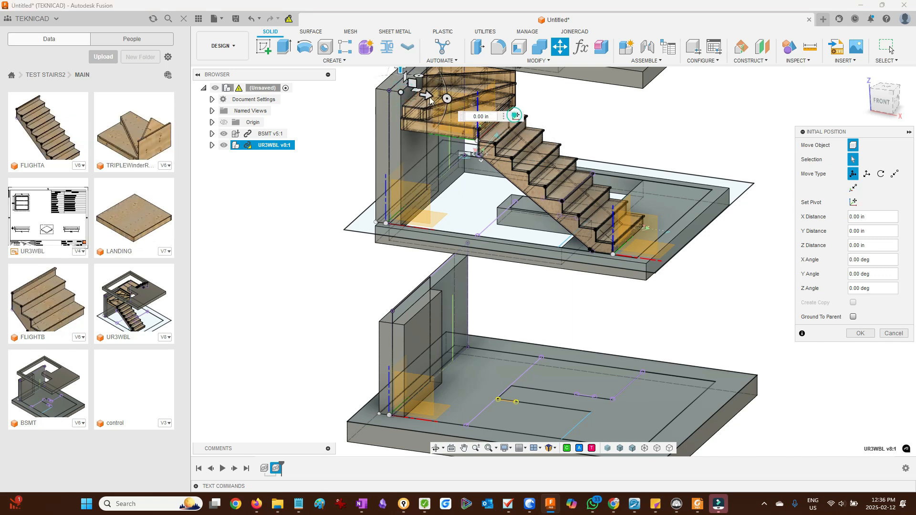
{"action": "left_click_drag", "start_coordinate": [428, 97], "coordinate": [461, 153]}
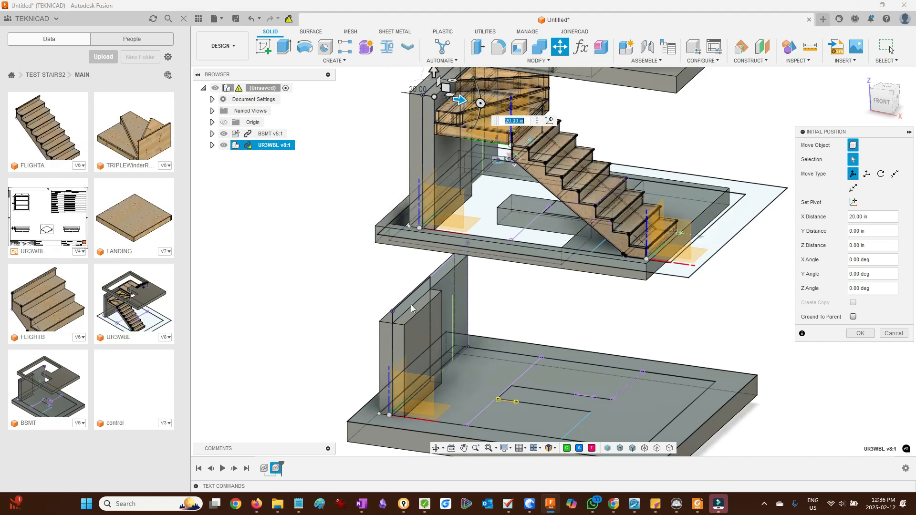
{"action": "type", "text": "2"}
{"action": "key", "text": "Return"}
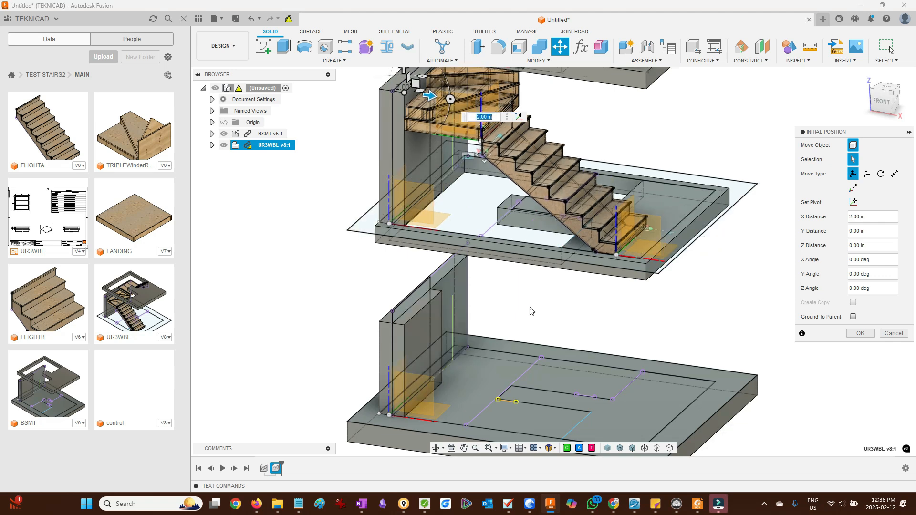
{"action": "scroll", "coordinate": [531, 312], "scroll_direction": "down", "scroll_amount": 4}
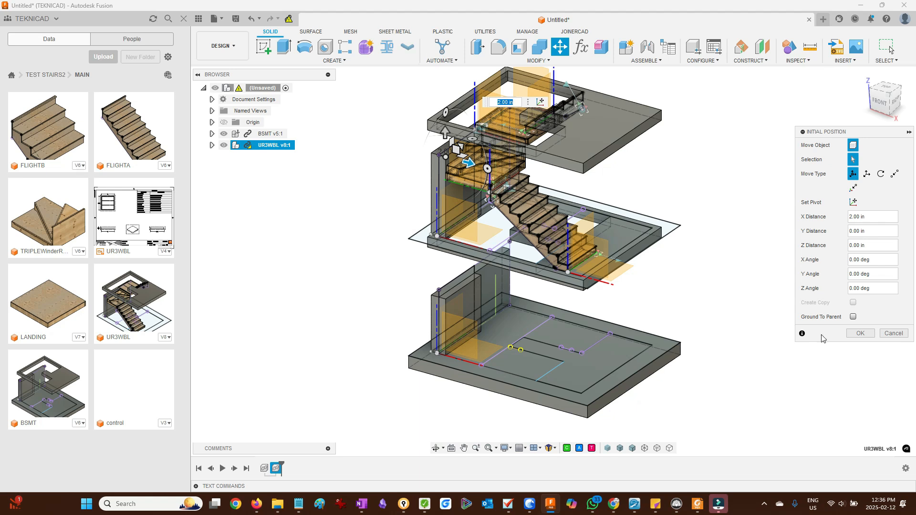
{"action": "left_click", "coordinate": [859, 335]}
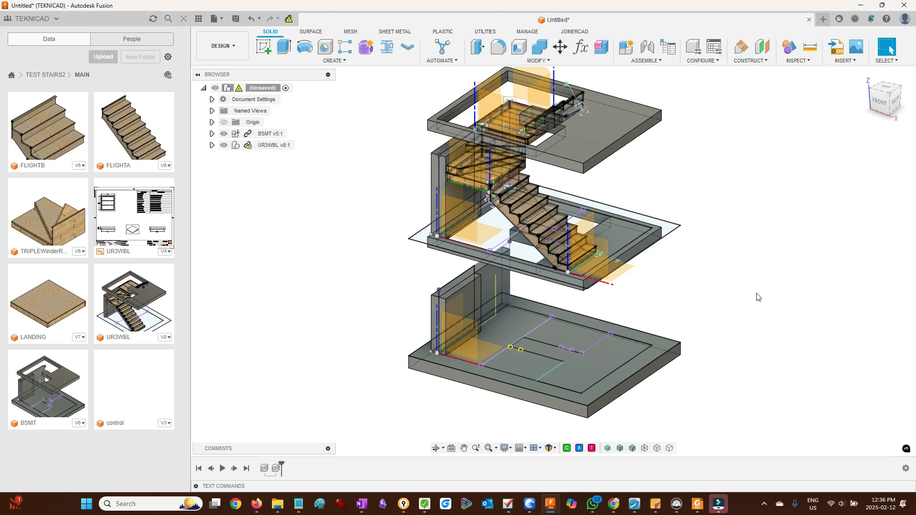
- Roll the timeline back to the start and delete all features after the history marker
{"action": "mouse_move", "coordinate": [753, 288]}
{"action": "middle_mouse_down", "text": "shift"}
{"action": "mouse_move", "coordinate": [732, 262]}
{"action": "mouse_move", "coordinate": [751, 285]}
{"action": "middle_mouse_up", "text": "shift"}
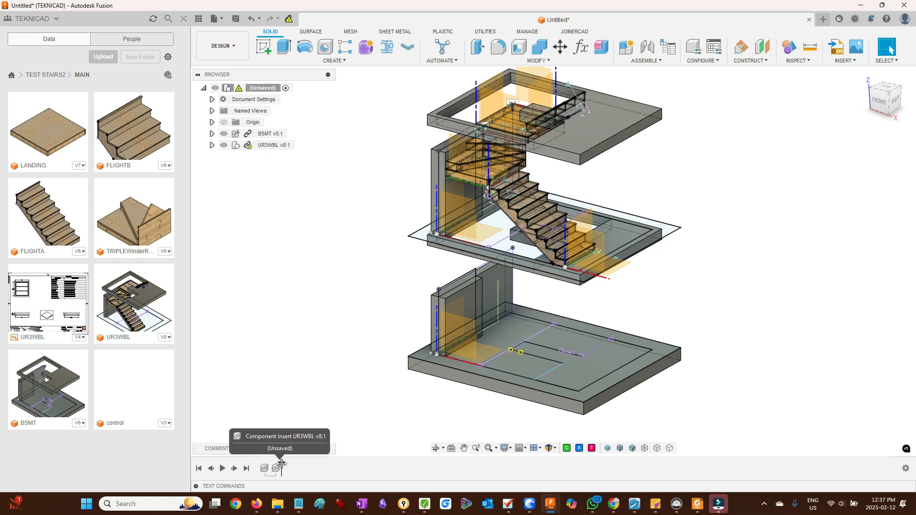
{"action": "left_click_drag", "start_coordinate": [281, 465], "coordinate": [259, 468]}
{"action": "right_click", "coordinate": [265, 469]}
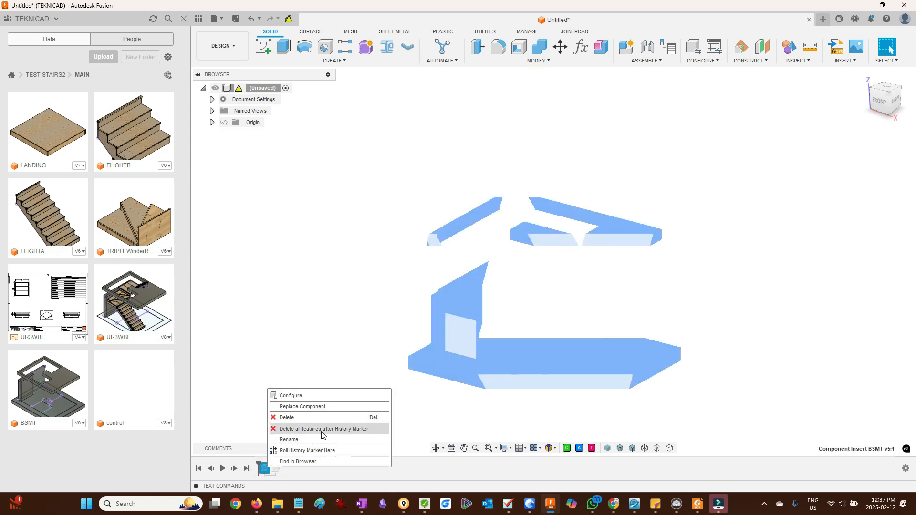
{"action": "left_click", "coordinate": [322, 429]}
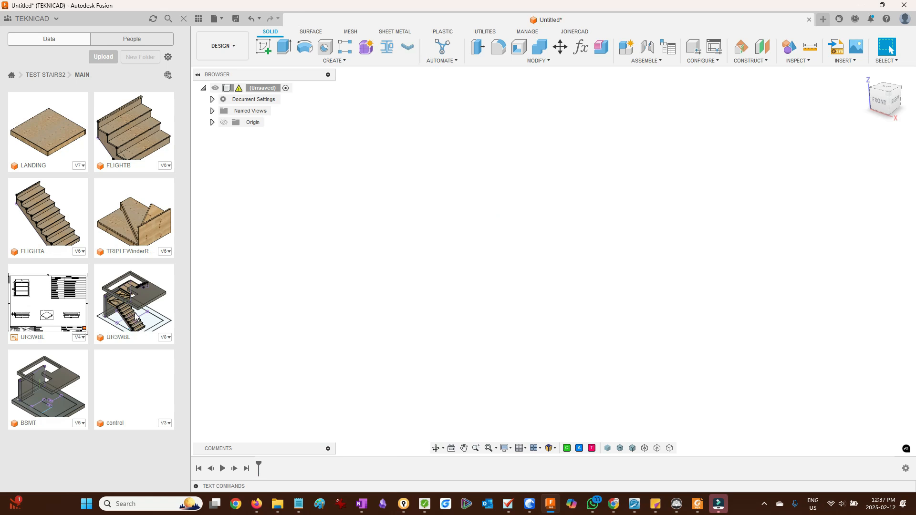
- Insert the SWITCHBACKR design from the BSMT folder into the new design at its initial position
{"action": "left_click", "coordinate": [30, 75]}
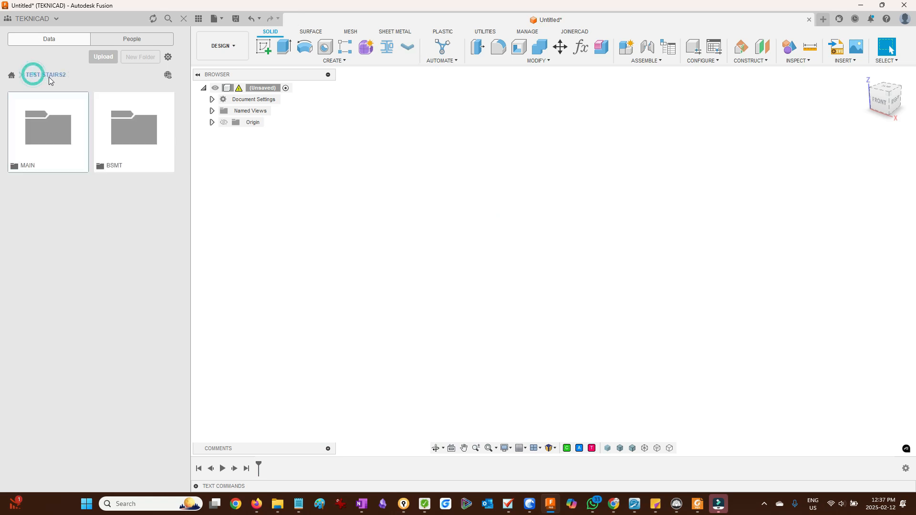
{"action": "double_click", "coordinate": [133, 125]}
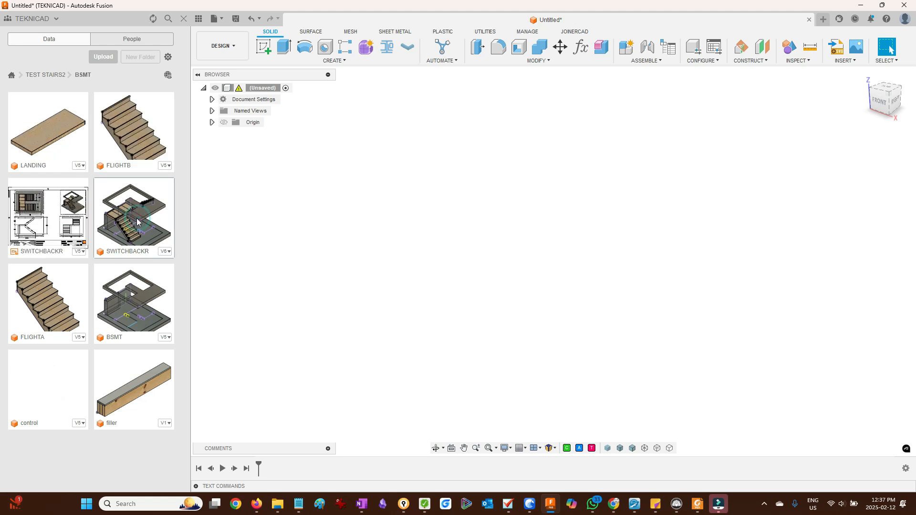
{"action": "left_click_drag", "start_coordinate": [136, 221], "coordinate": [384, 261]}
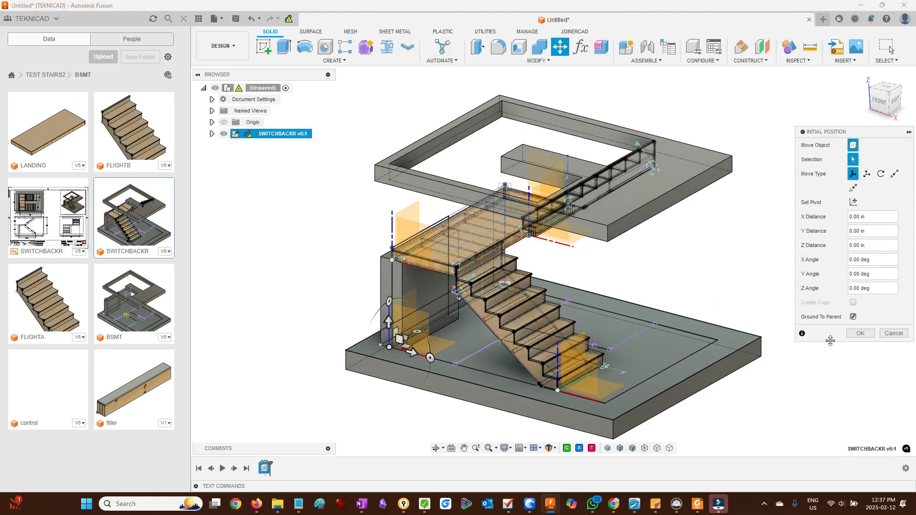
{"action": "left_click", "coordinate": [860, 333]}
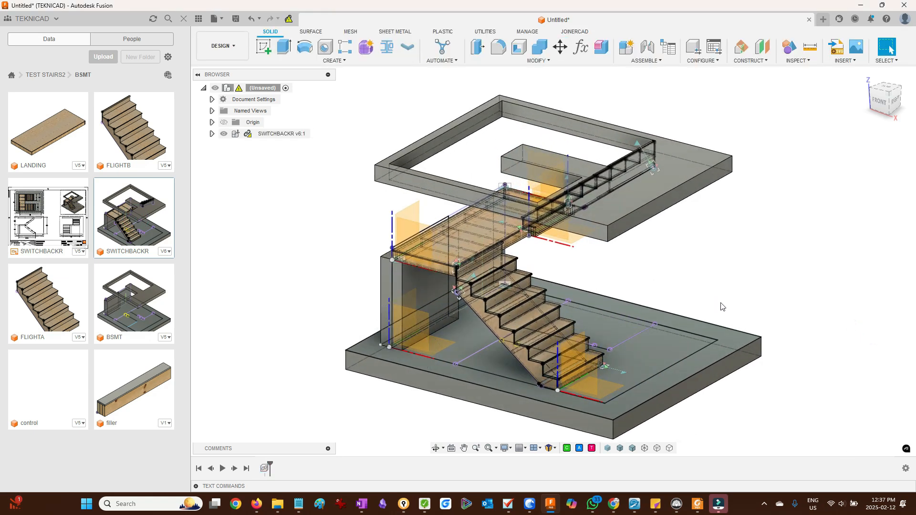
- Insert the UR3WBL design from the MAIN folder into the same design
{"action": "left_click", "coordinate": [45, 74]}
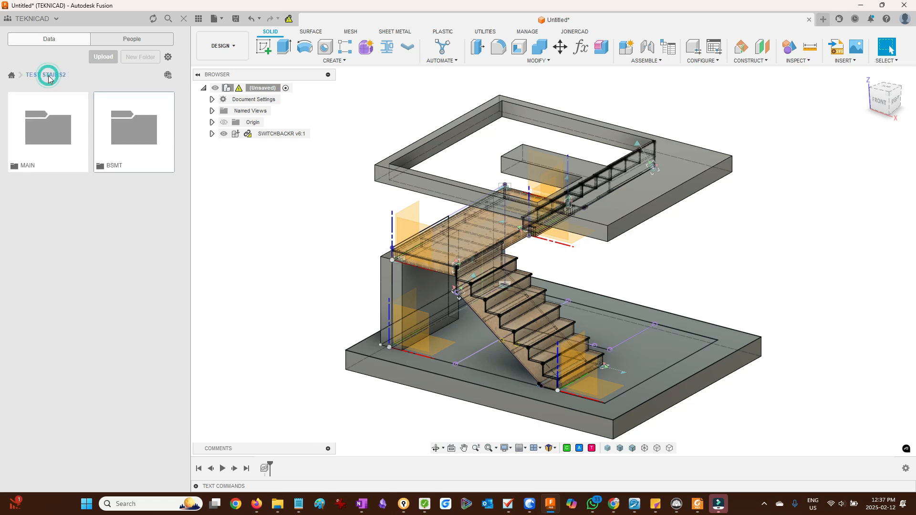
{"action": "double_click", "coordinate": [54, 122]}
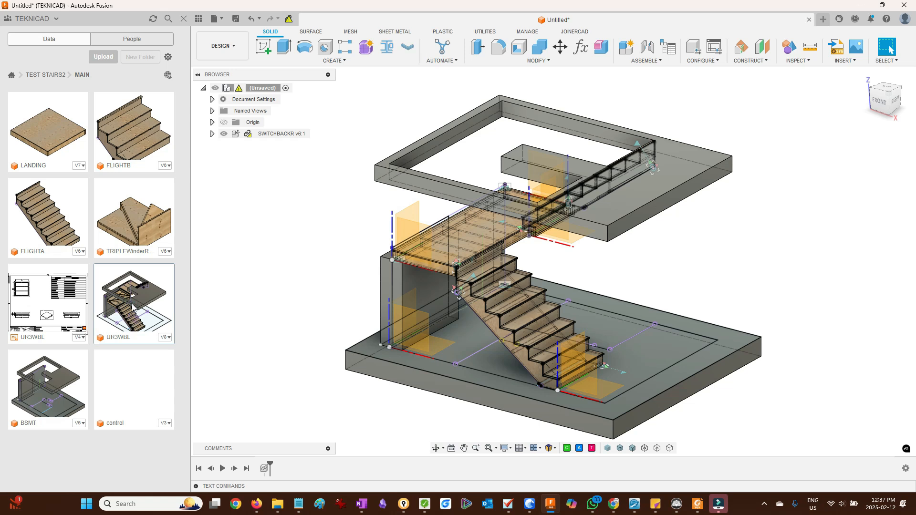
{"action": "left_click_drag", "start_coordinate": [133, 308], "coordinate": [289, 263]}
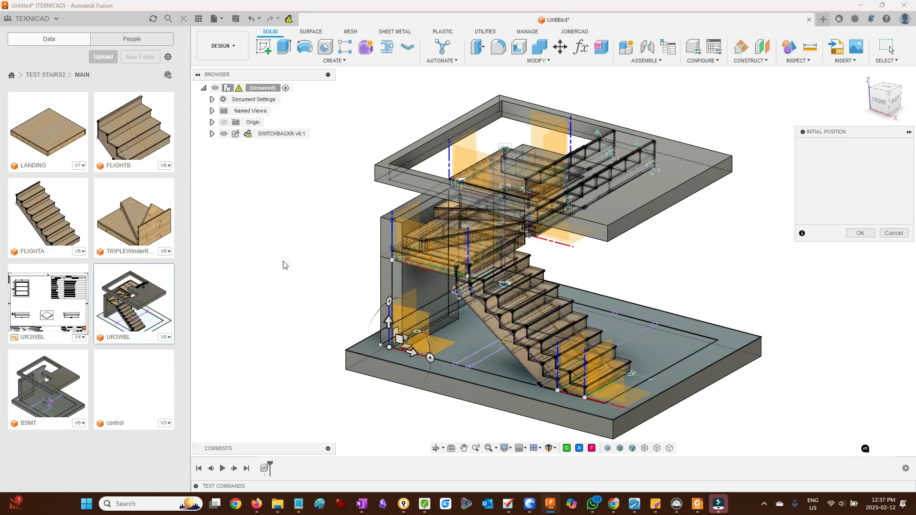
- Raise UR3WBL 114 in along Z so it sits above the basement stair, and confirm the placement
{"action": "left_click_drag", "start_coordinate": [388, 323], "coordinate": [384, 126]}
{"action": "scroll", "coordinate": [341, 237], "scroll_direction": "up", "scroll_amount": 8}
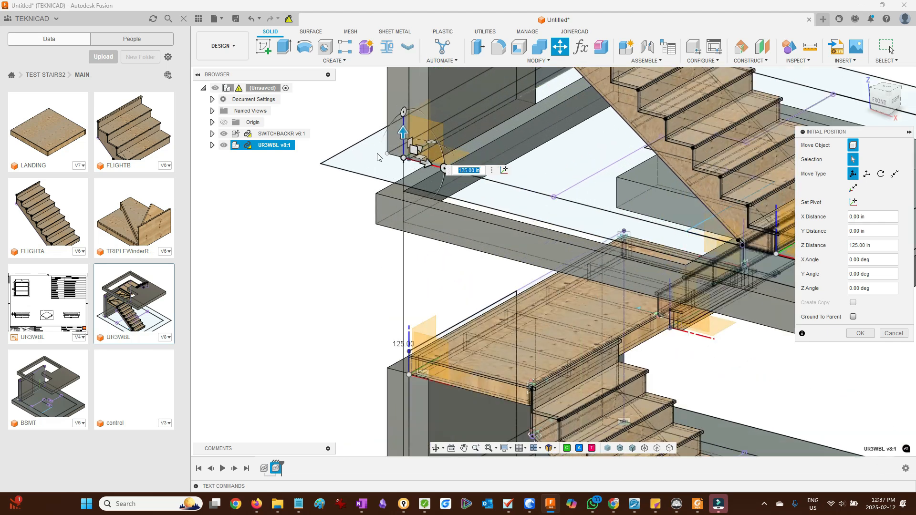
{"action": "middle_click_drag", "start_coordinate": [348, 239], "coordinate": [368, 211], "text": "shift"}
{"action": "left_click_drag", "start_coordinate": [430, 122], "coordinate": [400, 213]}
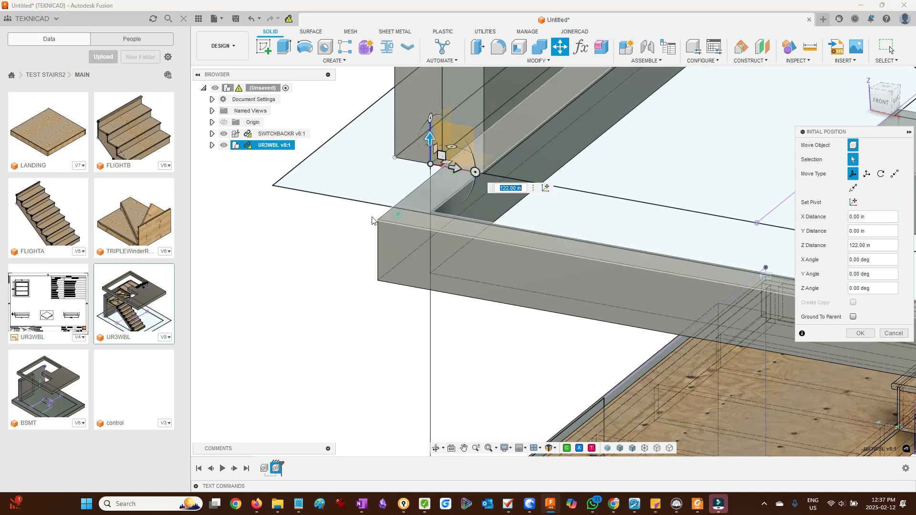
{"action": "scroll", "coordinate": [321, 257], "scroll_direction": "down", "scroll_amount": 4}
{"action": "scroll", "coordinate": [321, 259], "scroll_direction": "down", "scroll_amount": 4}
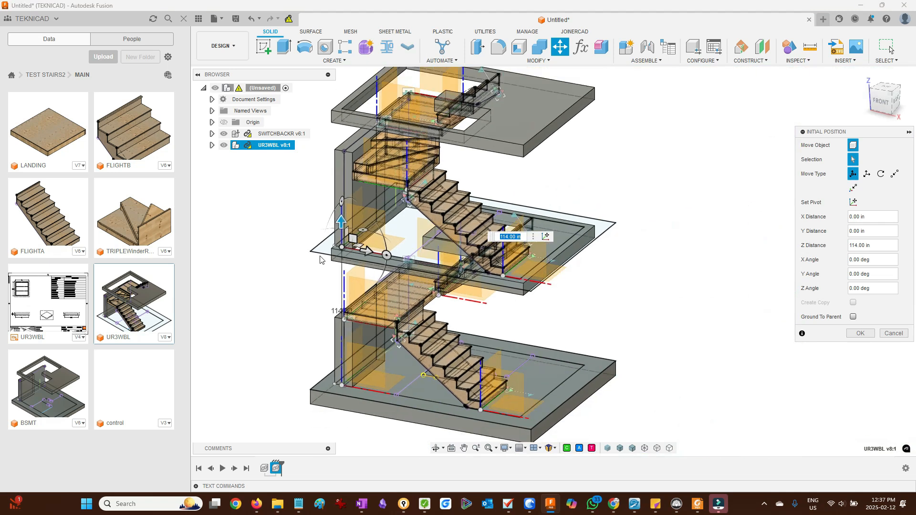
{"action": "left_click", "coordinate": [860, 334]}
- Hide the BSMT component inside both the SWITCHBACKR and UR3WBL assemblies
{"action": "middle_click_drag", "start_coordinate": [761, 338], "coordinate": [707, 328], "text": "shift"}
{"action": "left_click", "coordinate": [289, 18]}
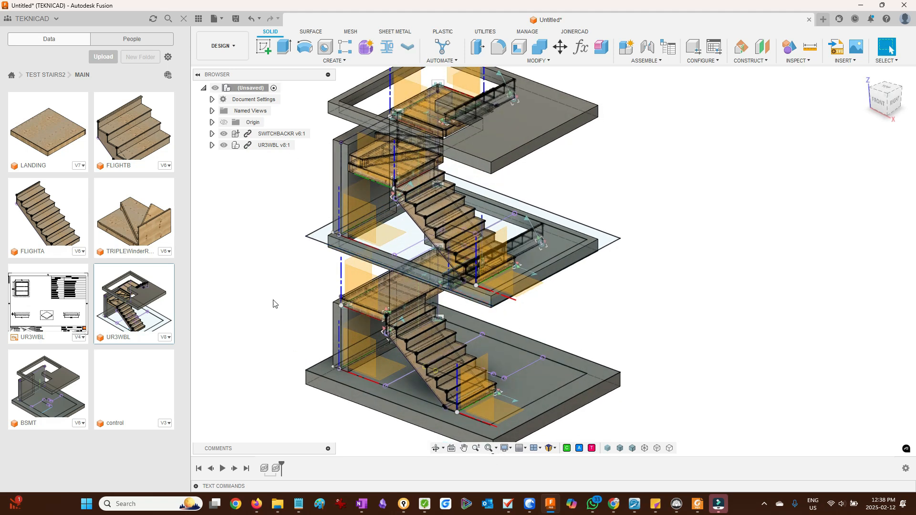
{"action": "left_click", "coordinate": [212, 134]}
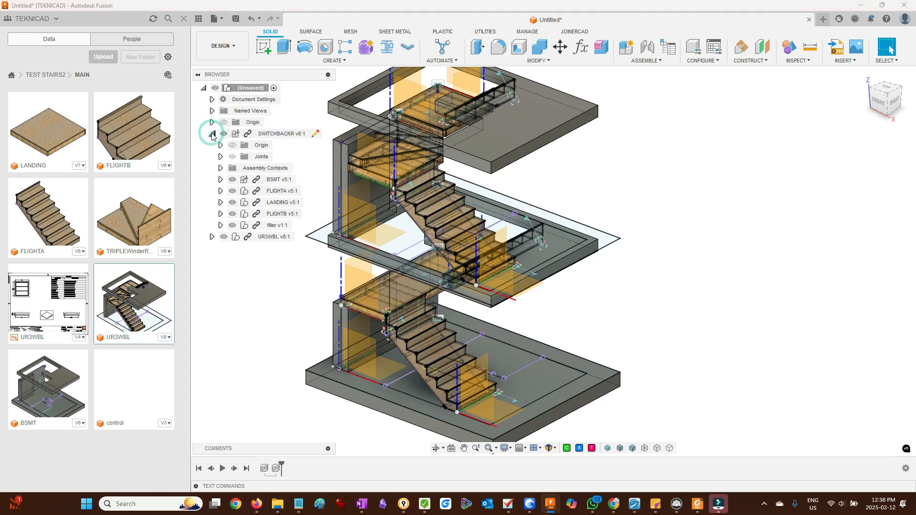
{"action": "left_click", "coordinate": [232, 179]}
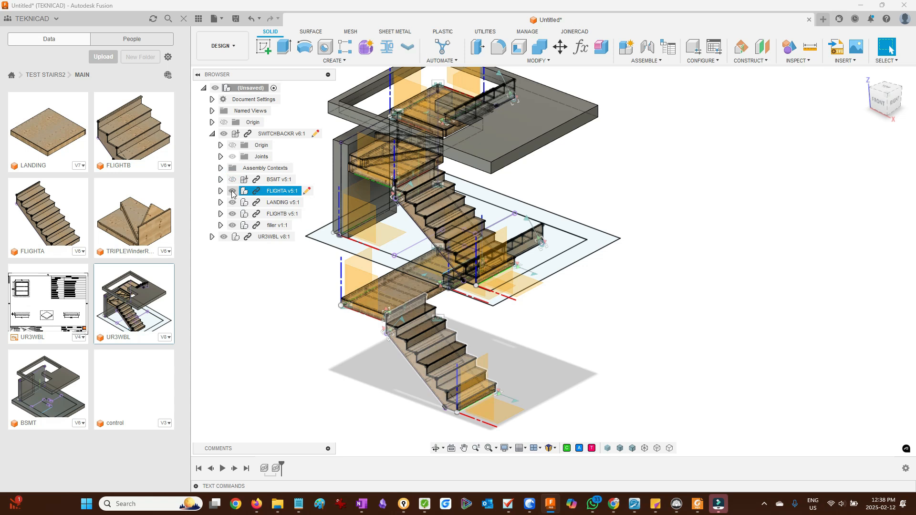
{"action": "left_click", "coordinate": [212, 237]}
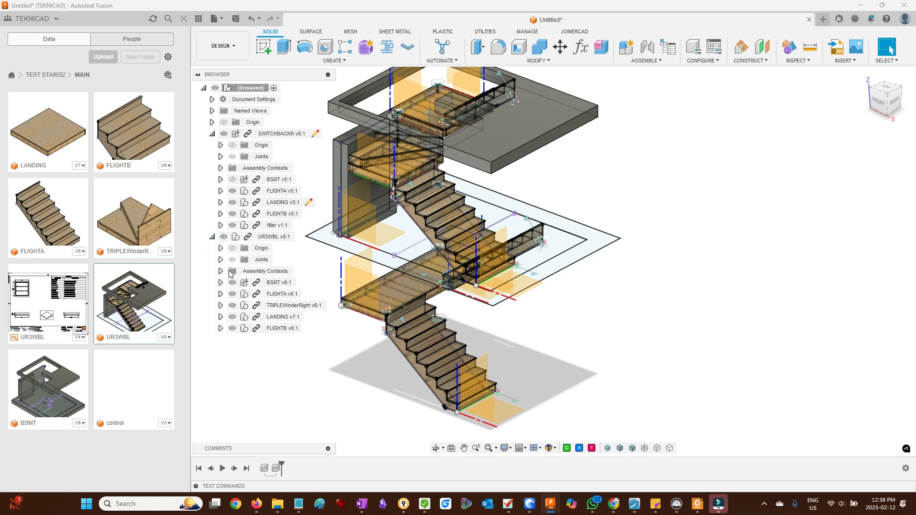
{"action": "left_click", "coordinate": [232, 283]}
{"action": "middle_click_drag", "start_coordinate": [623, 287], "coordinate": [580, 286], "text": "shift"}
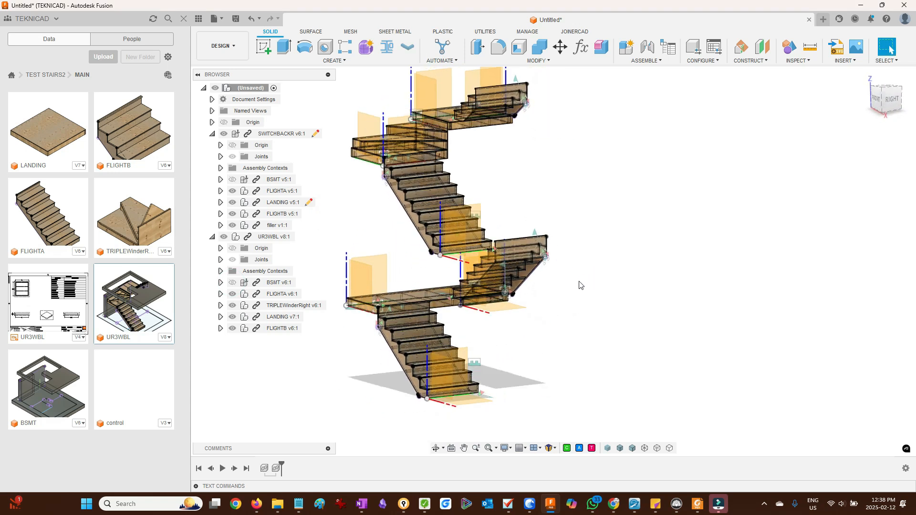
{"action": "middle_click_drag", "start_coordinate": [573, 208], "coordinate": [594, 158], "text": "shift"}
{"action": "scroll", "coordinate": [596, 157], "scroll_direction": "up", "scroll_amount": 2}
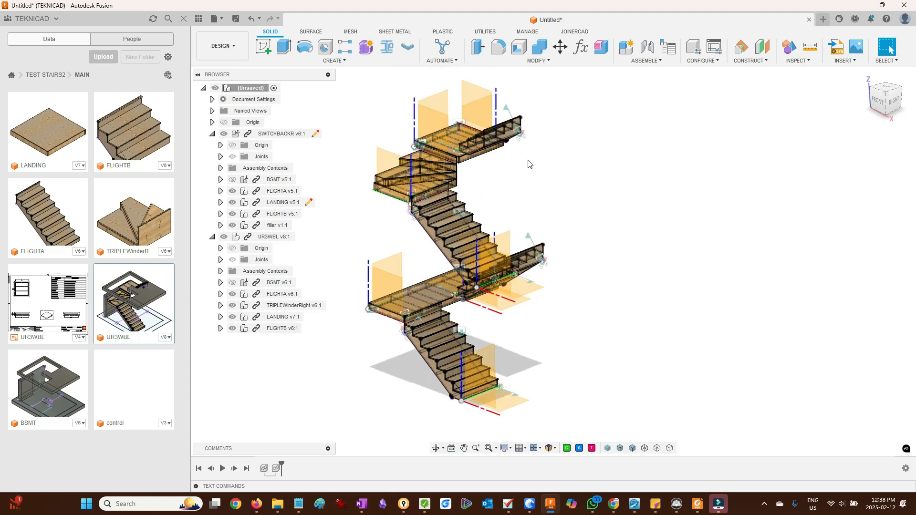
- Open the UR3WBL drawing and check which design version it references, then cancel
{"action": "double_click", "coordinate": [46, 306]}
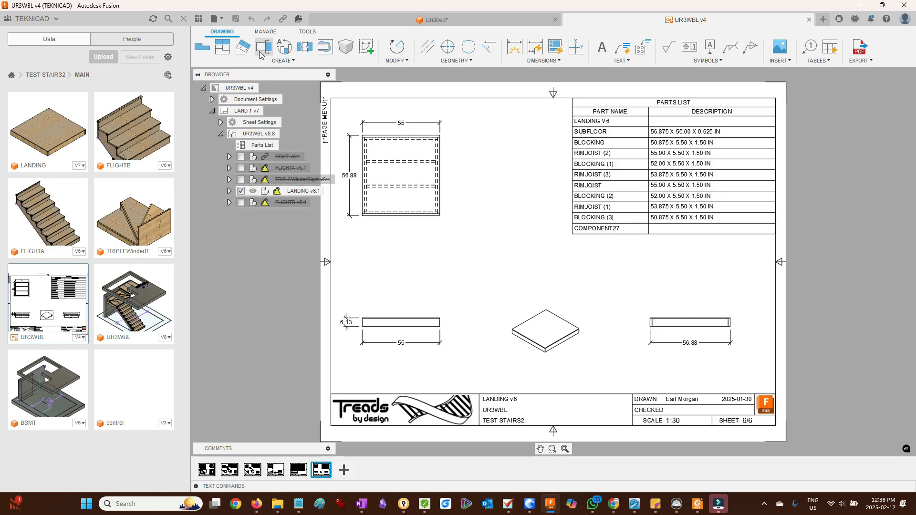
{"action": "left_click", "coordinate": [300, 19]}
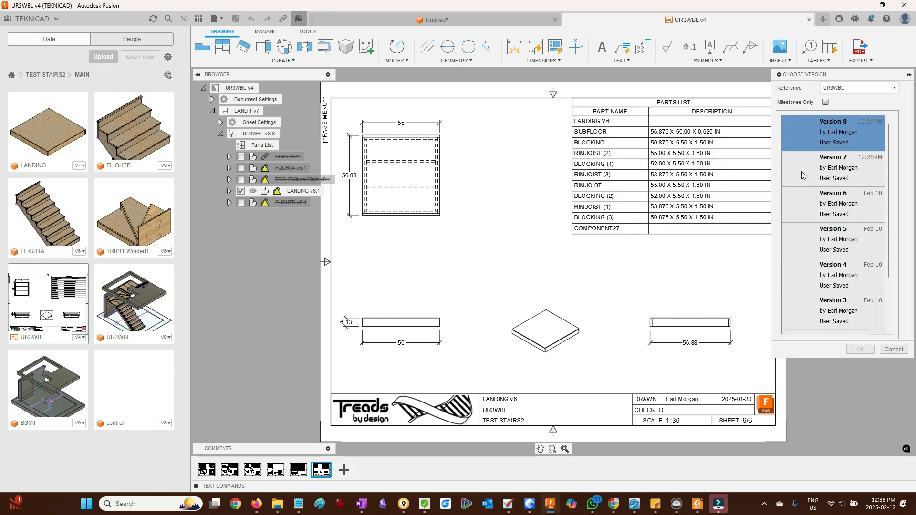
{"action": "left_click", "coordinate": [900, 352]}
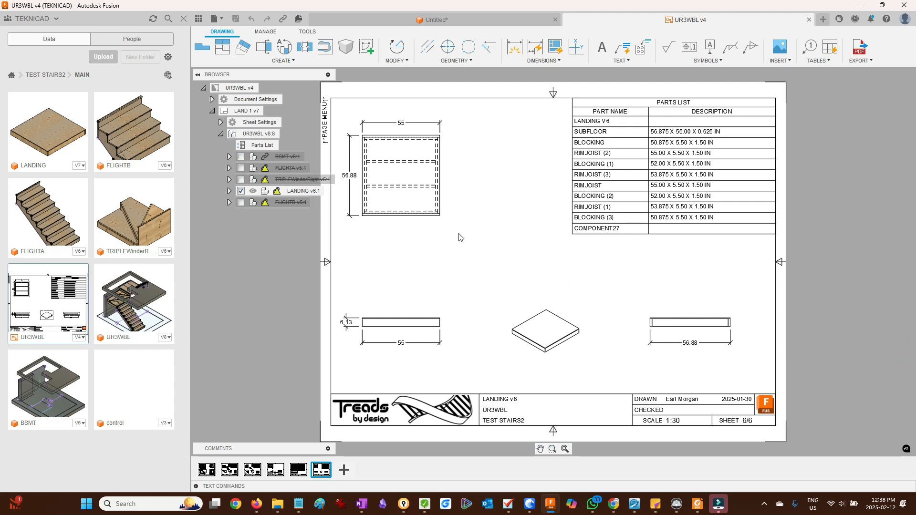
- Save the combined design into a new SET folder in the TEST STAIRS2 project
{"action": "left_click", "coordinate": [376, 22]}
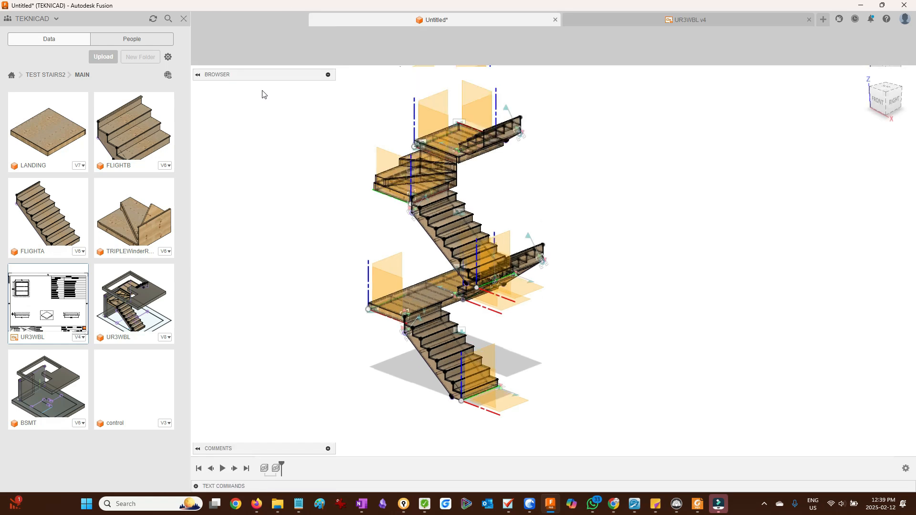
{"action": "right_click", "coordinate": [243, 88]}
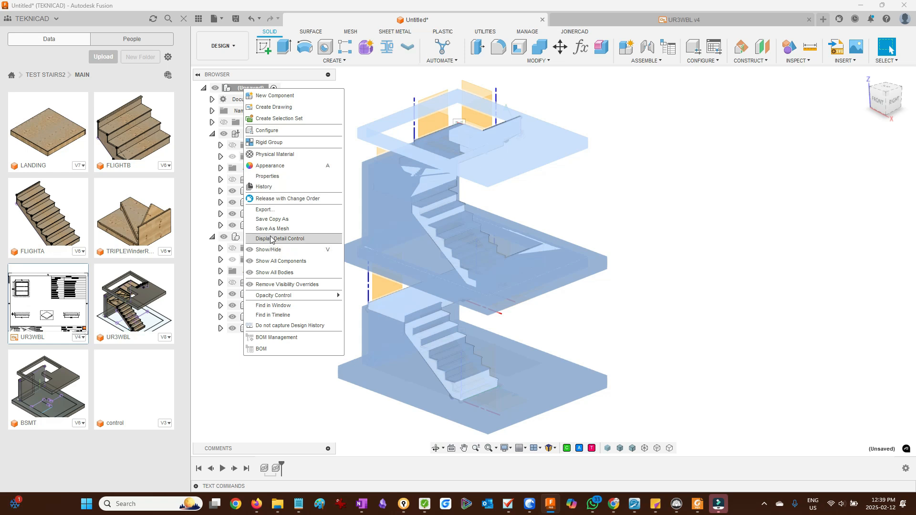
{"action": "key", "text": "Escape"}
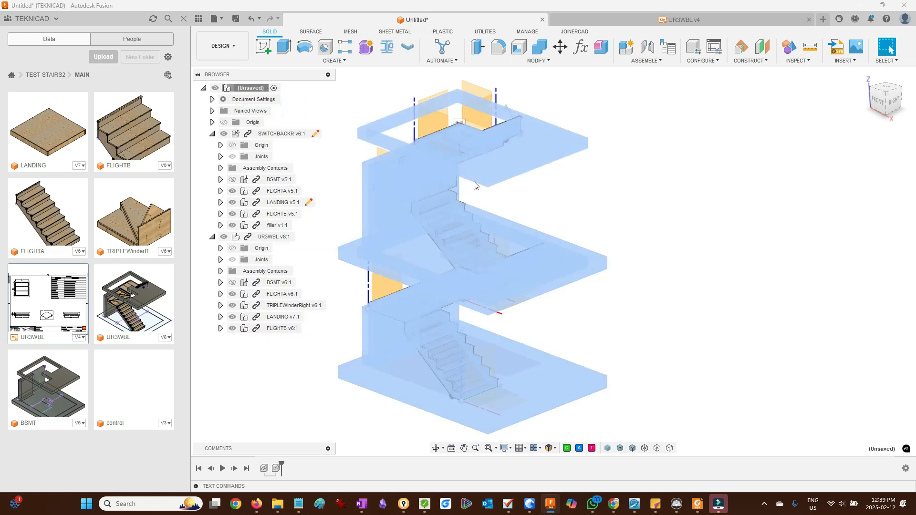
{"action": "key", "text": "ctrl+s"}
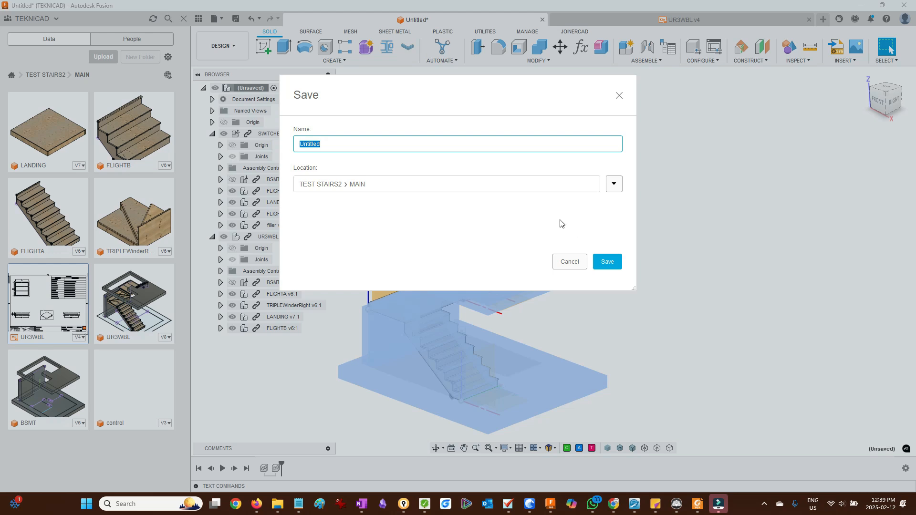
{"action": "left_click", "coordinate": [614, 184]}
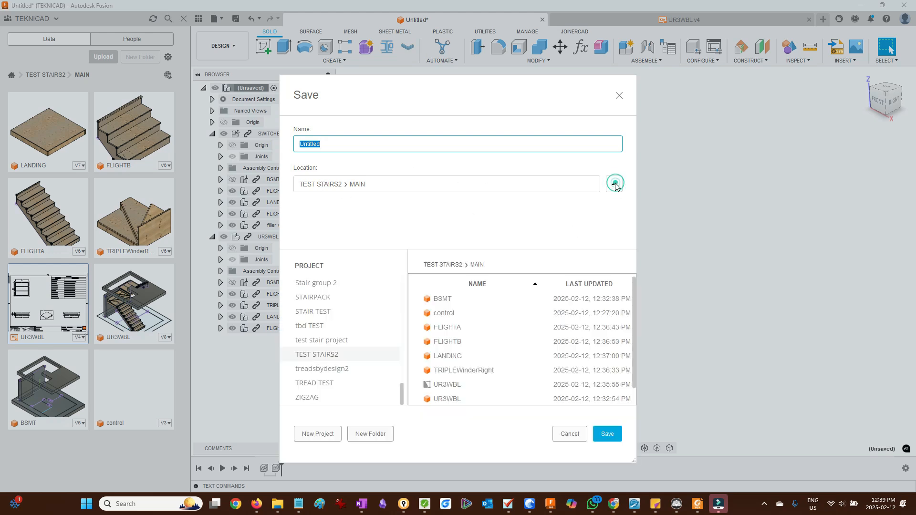
{"action": "left_click", "coordinate": [451, 266]}
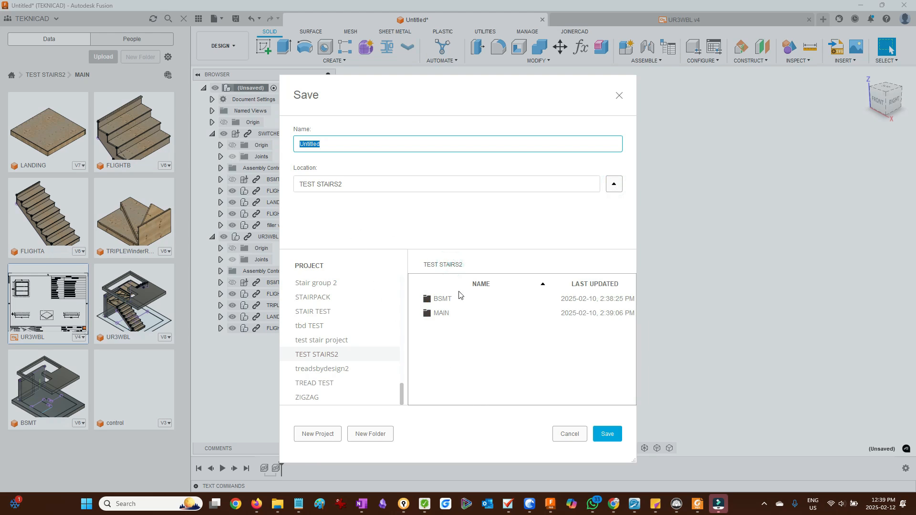
{"action": "left_click", "coordinate": [362, 434]}
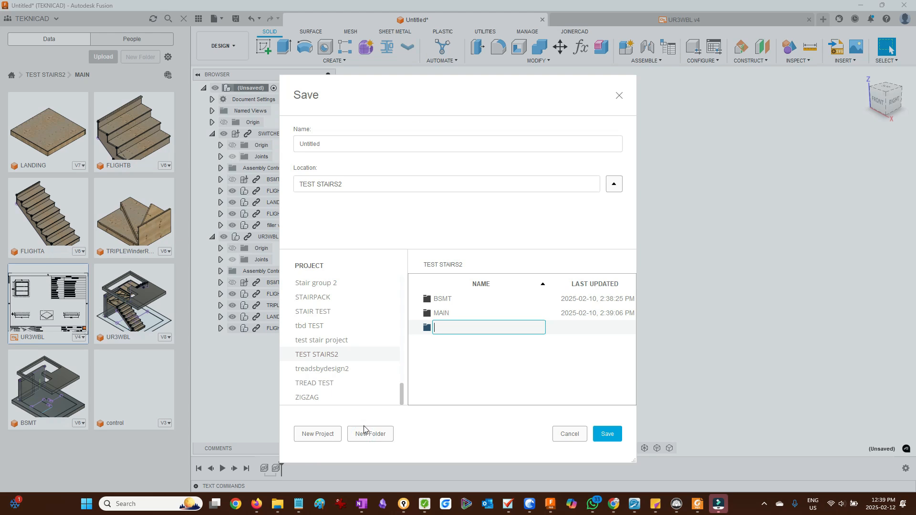
{"action": "key", "text": "Return"}
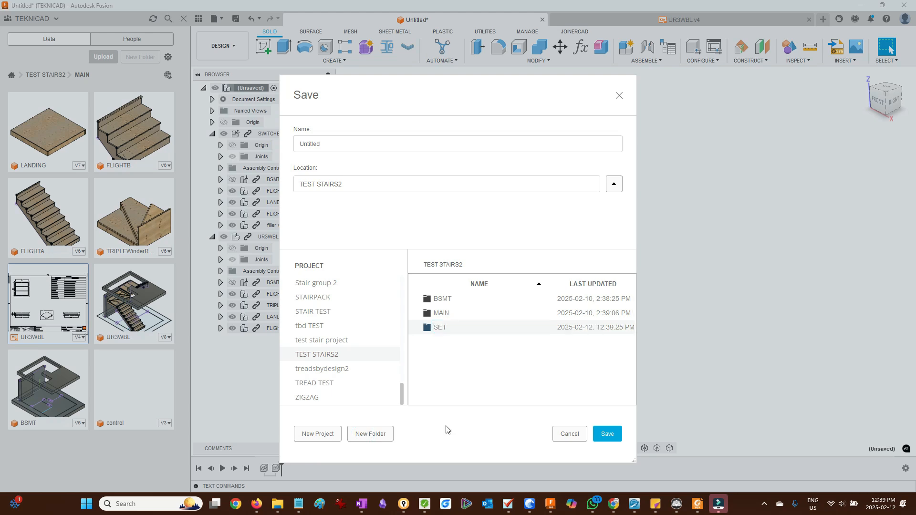
{"action": "double_click", "coordinate": [440, 328]}
{"action": "left_click", "coordinate": [608, 435]}
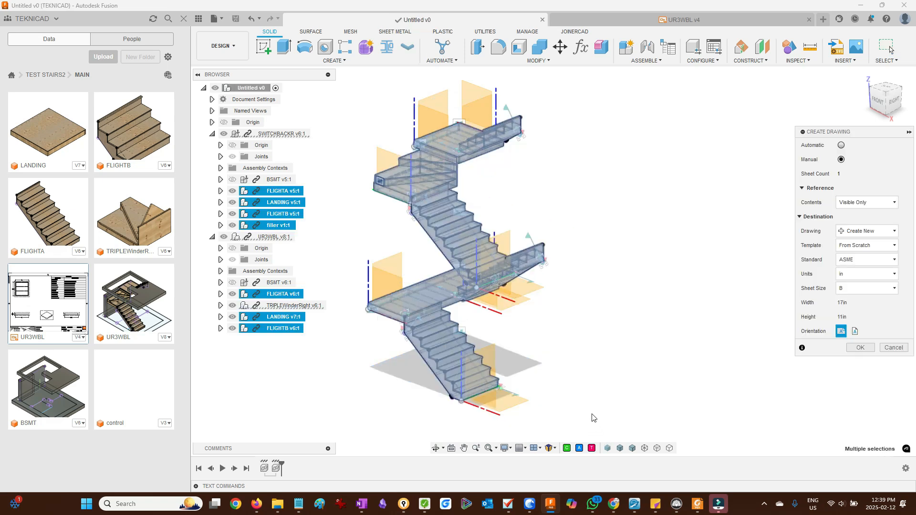
- Choose the TREADS A template for the new drawing in the Create Drawing dialog
{"action": "left_click", "coordinate": [883, 249]}
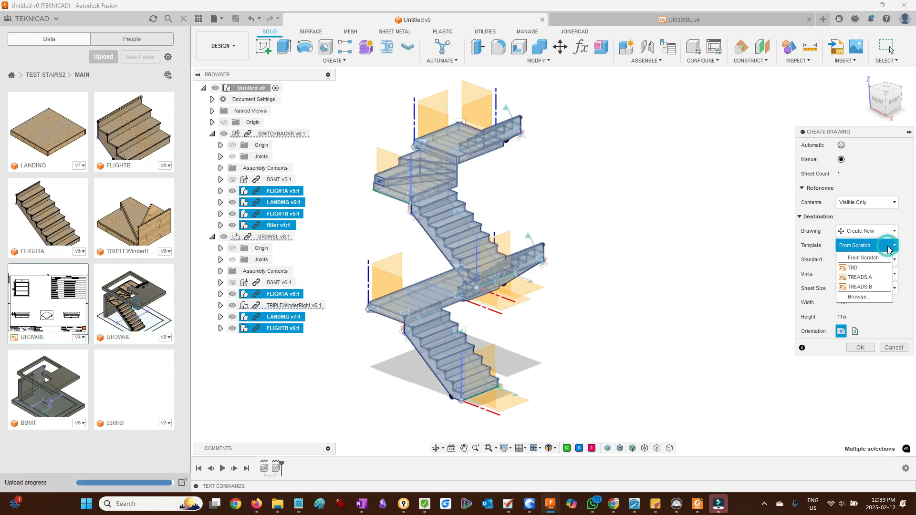
{"action": "left_click", "coordinate": [892, 234]}
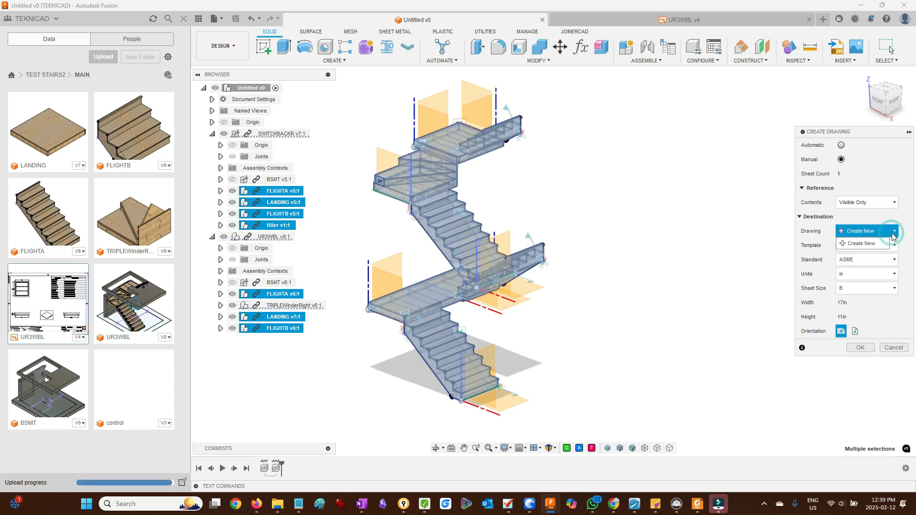
{"action": "left_click", "coordinate": [873, 217]}
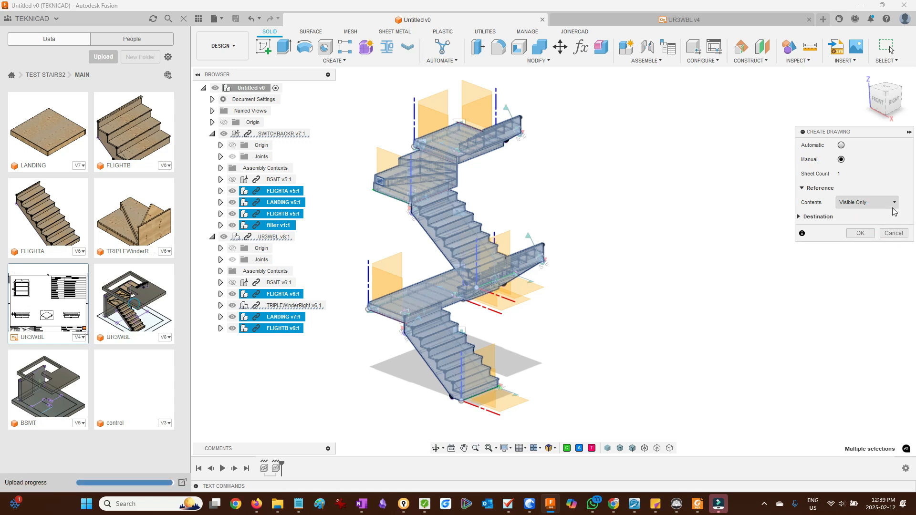
{"action": "left_click", "coordinate": [800, 218]}
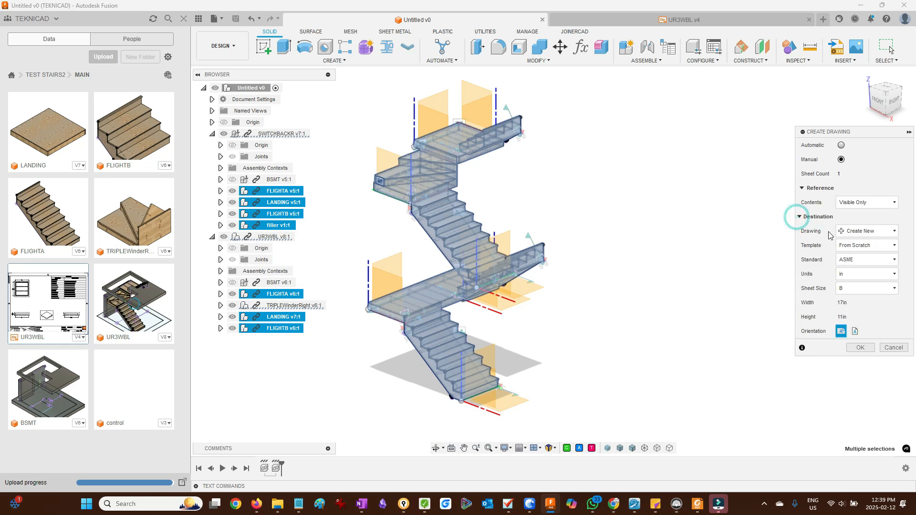
{"action": "left_click", "coordinate": [895, 246]}
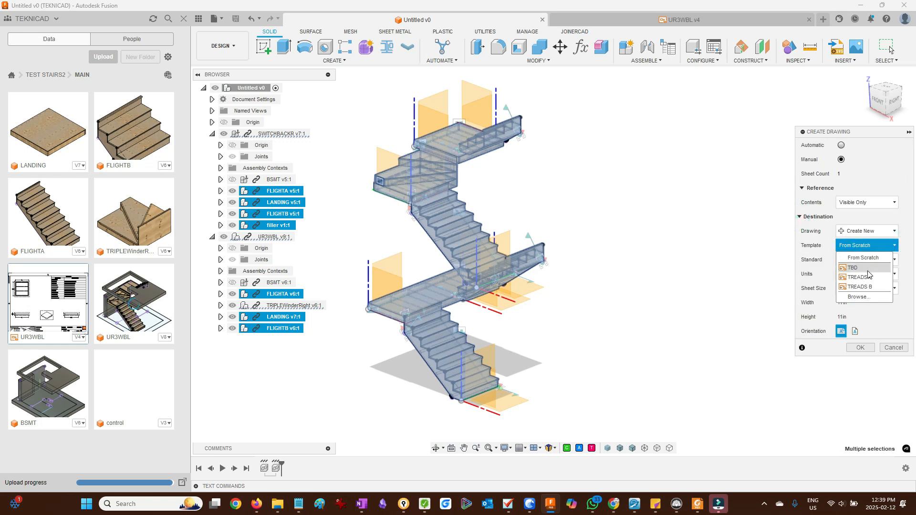
{"action": "left_click", "coordinate": [860, 277]}
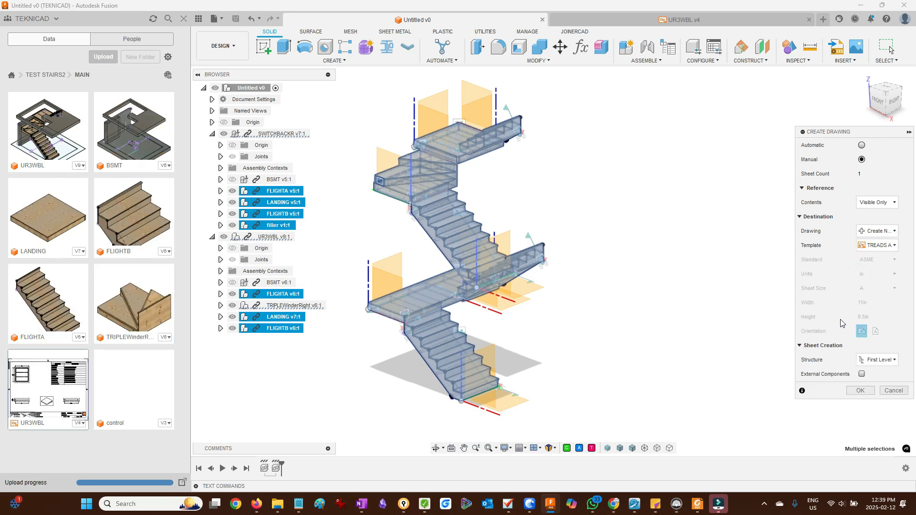
- Set the sheet creation structure to All Level and turn on External Components
{"action": "left_click", "coordinate": [890, 361]}
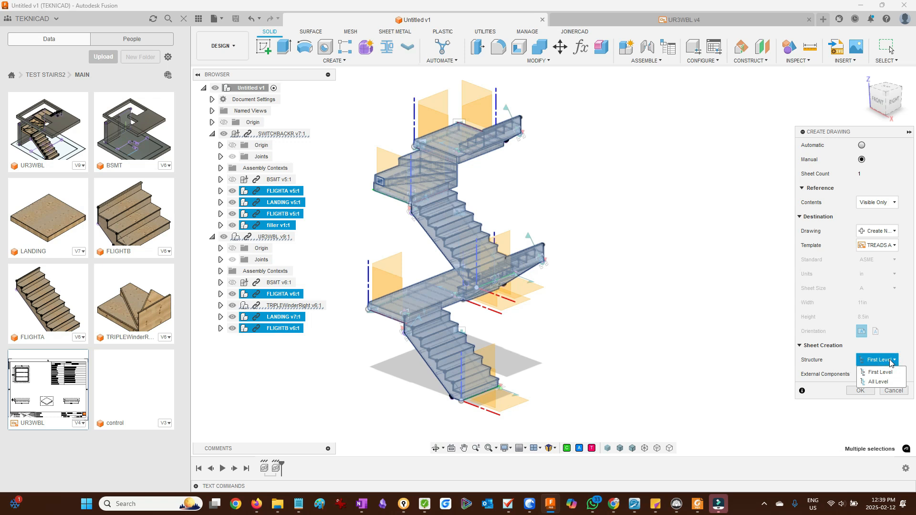
{"action": "left_click", "coordinate": [837, 356]}
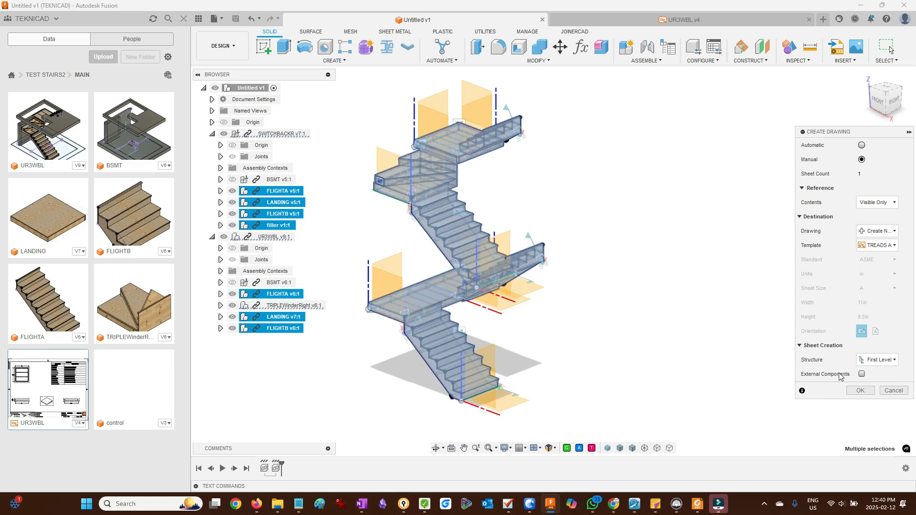
{"action": "left_click", "coordinate": [869, 361]}
{"action": "left_click", "coordinate": [870, 382]}
{"action": "left_click", "coordinate": [862, 374]}
- Keep manual sheet creation, set the structure to First Level, and create the drawing
{"action": "left_click", "coordinate": [862, 145]}
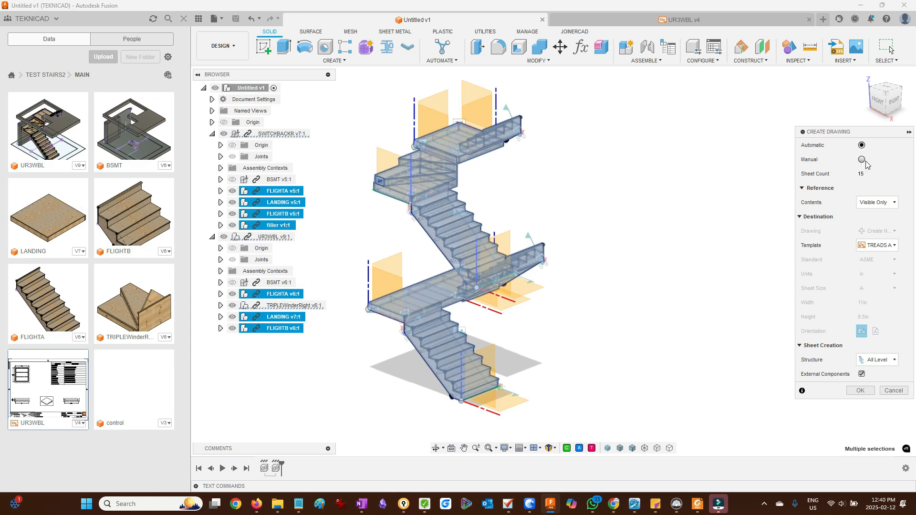
{"action": "left_click", "coordinate": [862, 160]}
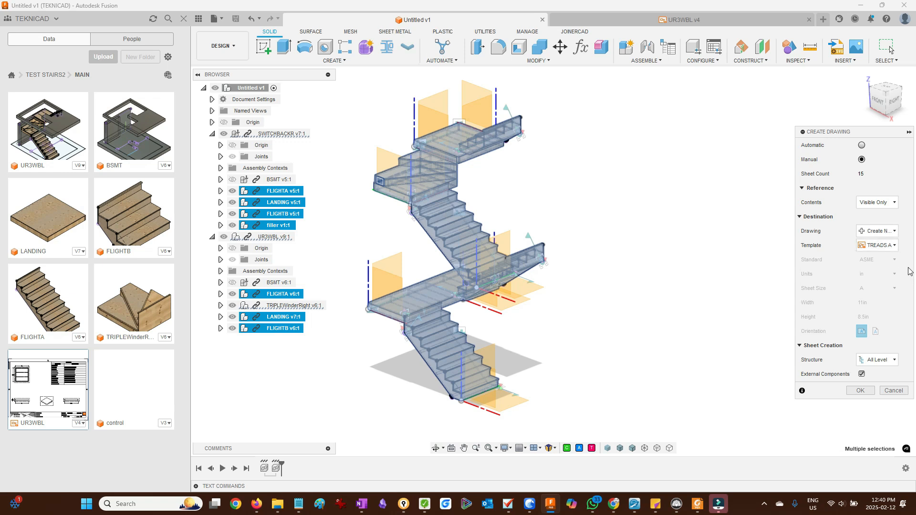
{"action": "left_click", "coordinate": [893, 361]}
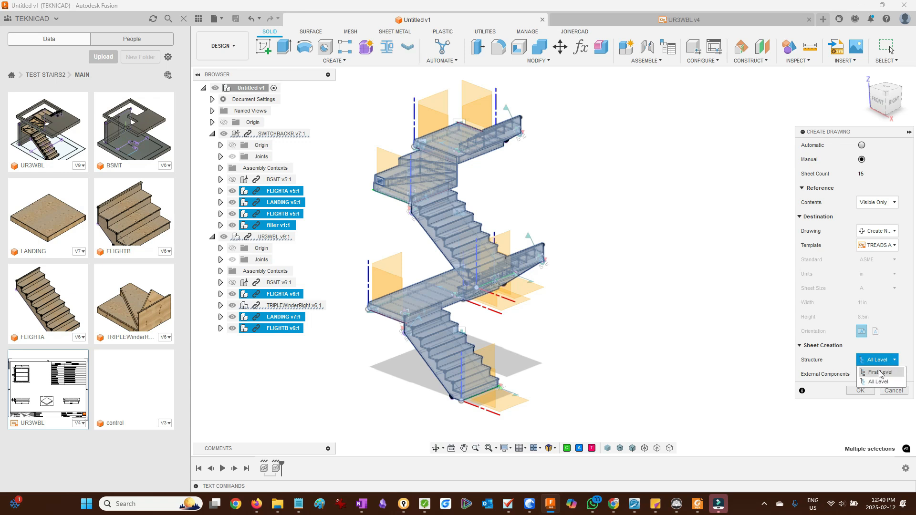
{"action": "left_click", "coordinate": [881, 374]}
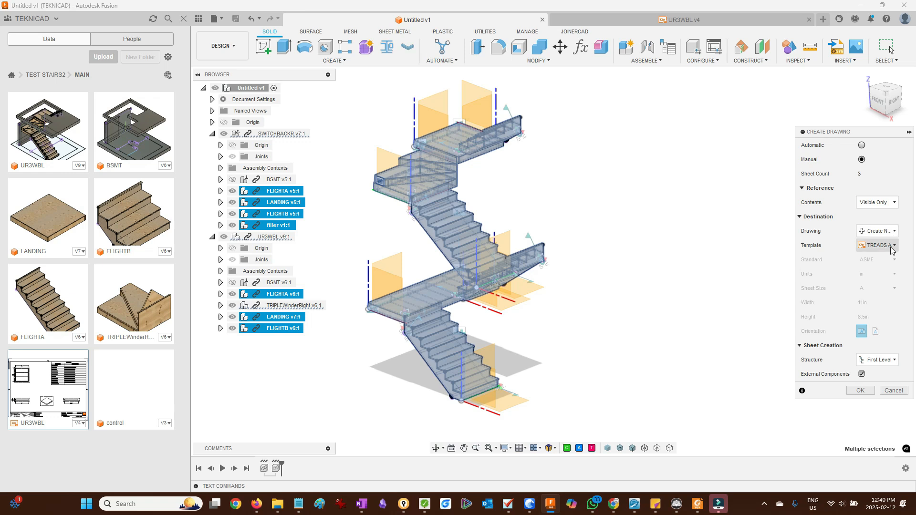
{"action": "left_click", "coordinate": [860, 391]}
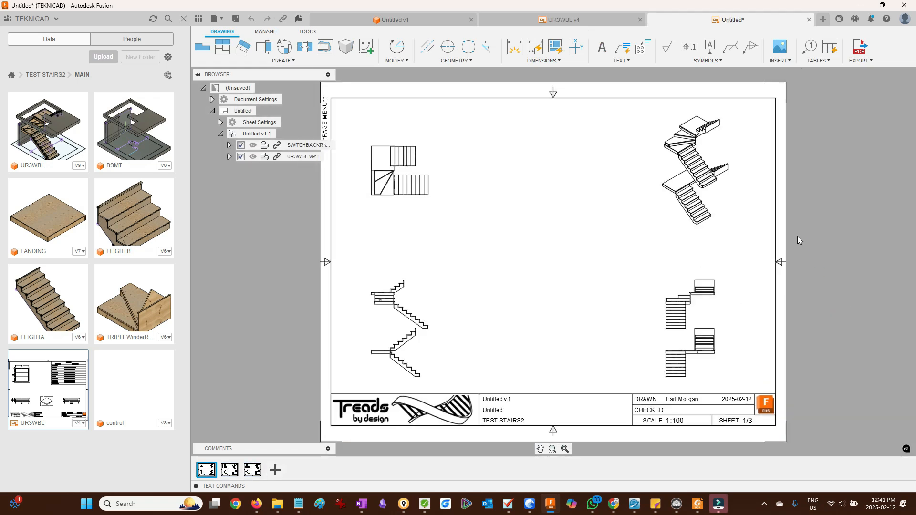
- Look through each of the three generated drawing sheets
{"action": "mouse_move", "coordinate": [205, 471]}
{"action": "left_click", "coordinate": [230, 471]}
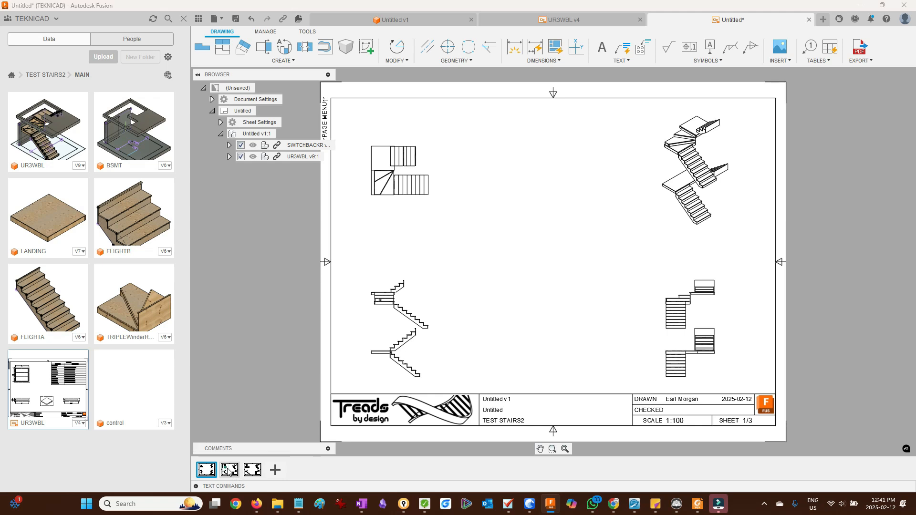
{"action": "left_click", "coordinate": [252, 470]}
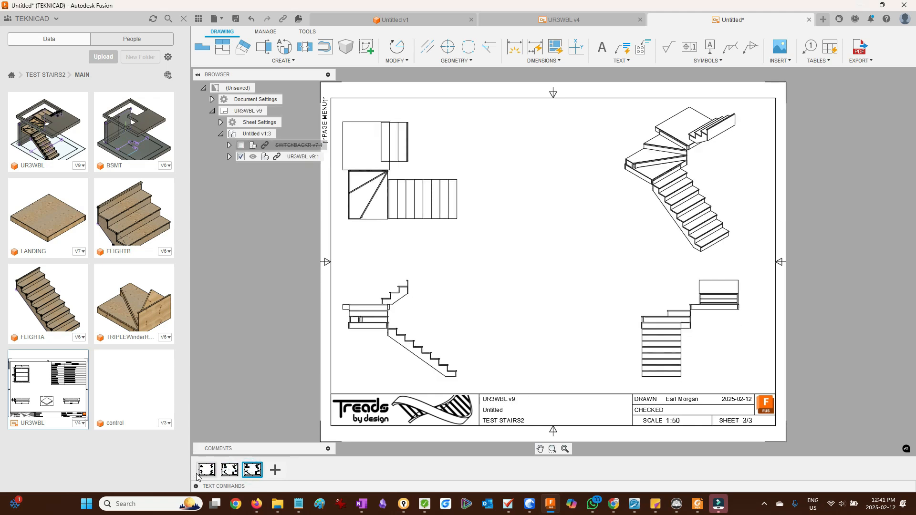
{"action": "left_click", "coordinate": [206, 471]}
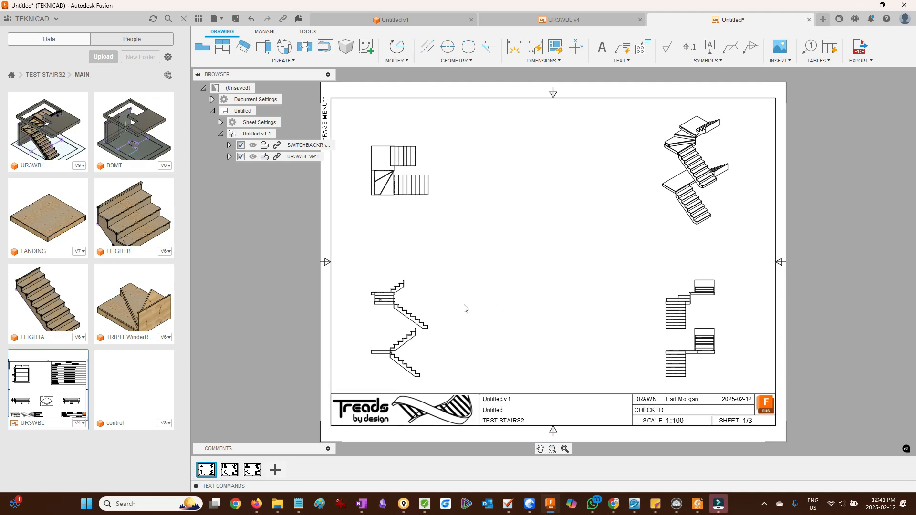
- Set the combined stair's front view on sheet 1 to a shaded style and close the view settings
{"action": "double_click", "coordinate": [416, 327]}
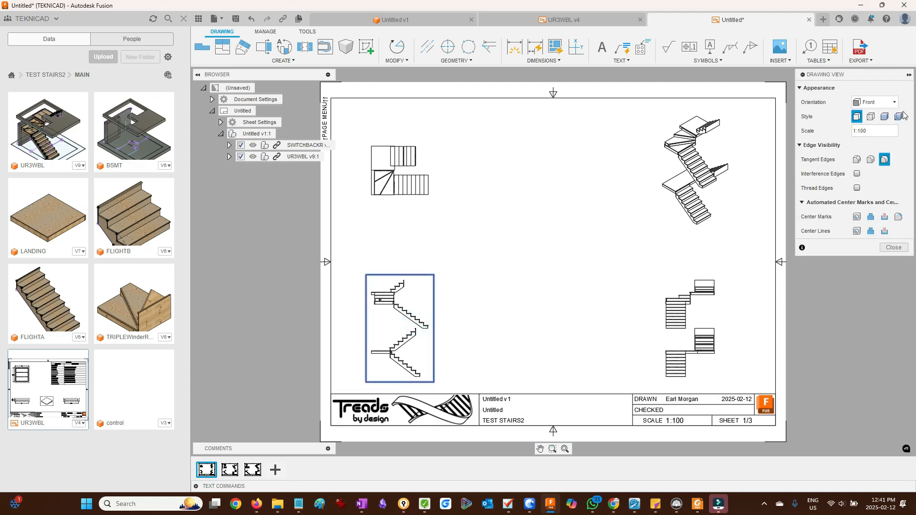
{"action": "left_click", "coordinate": [884, 116]}
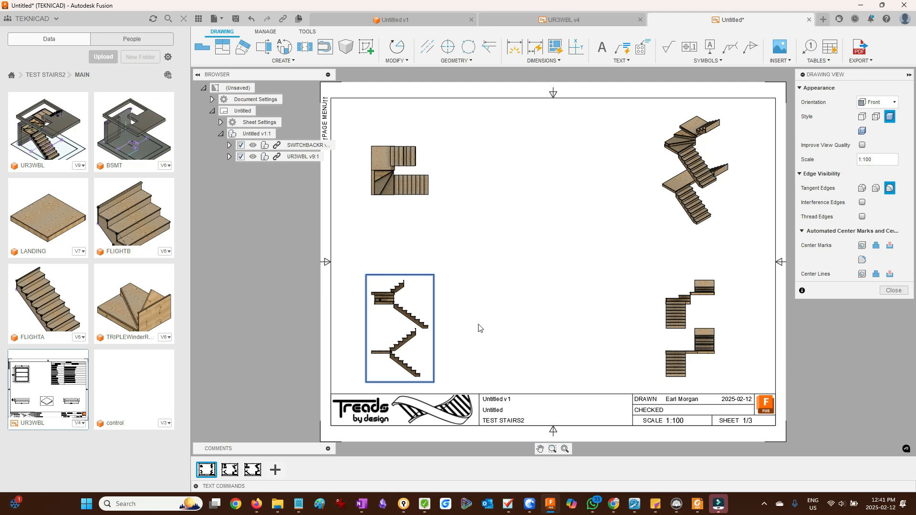
{"action": "left_click", "coordinate": [897, 291]}
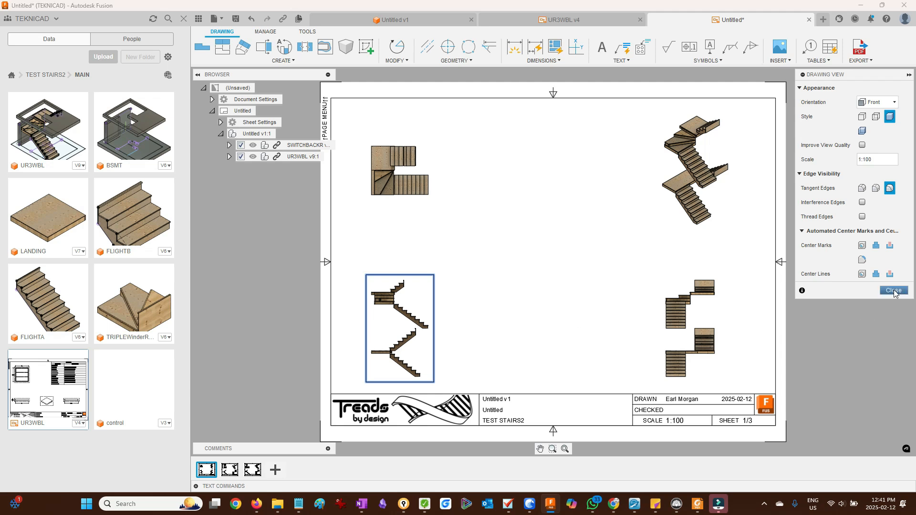